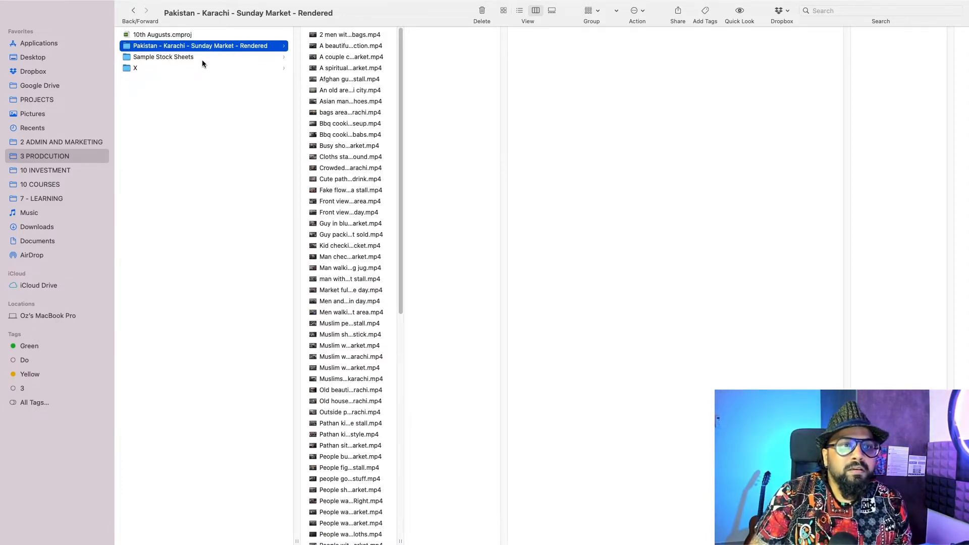
Step: Select the three sample submission CSVs and move to the Sunday Market rendered folder
click(173, 56)
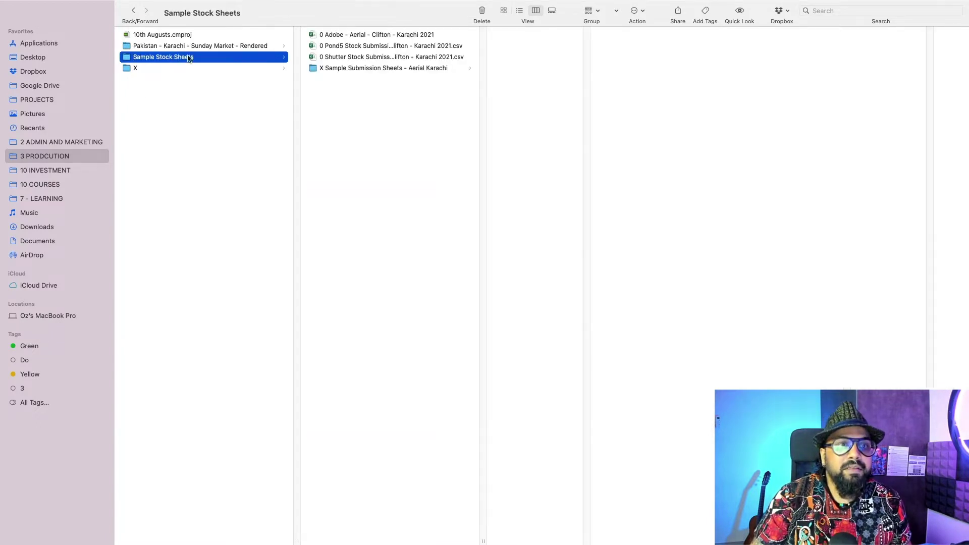
click(368, 35)
key(shift+Down)
key(shift+Down)
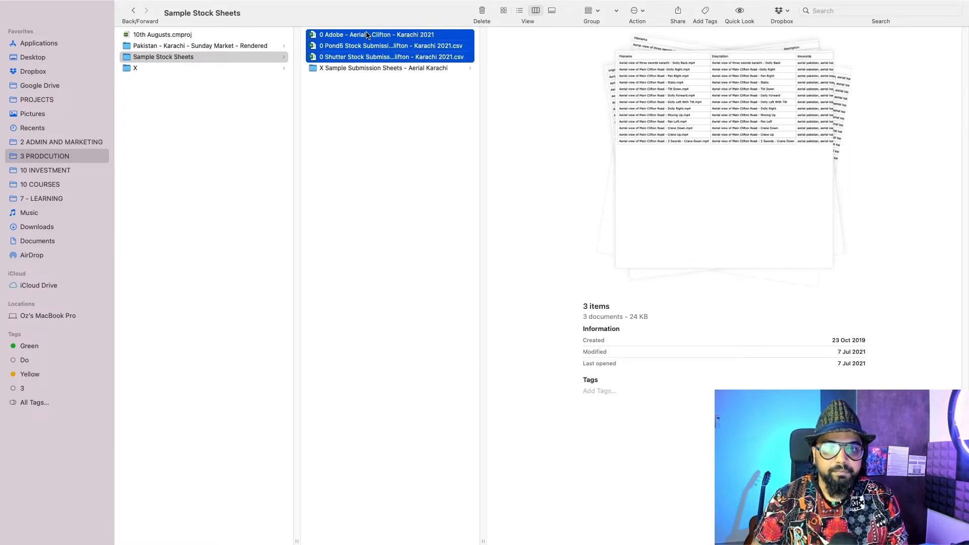
click(202, 45)
scroll(392, 270, down, 5)
scroll(393, 270, down, 5)
scroll(392, 271, up, 10)
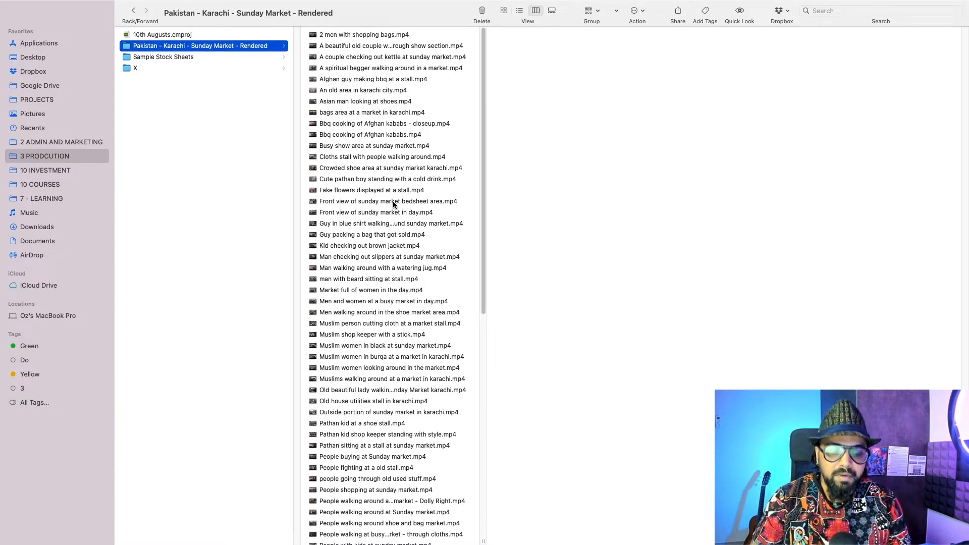
scroll(394, 209, up, 3)
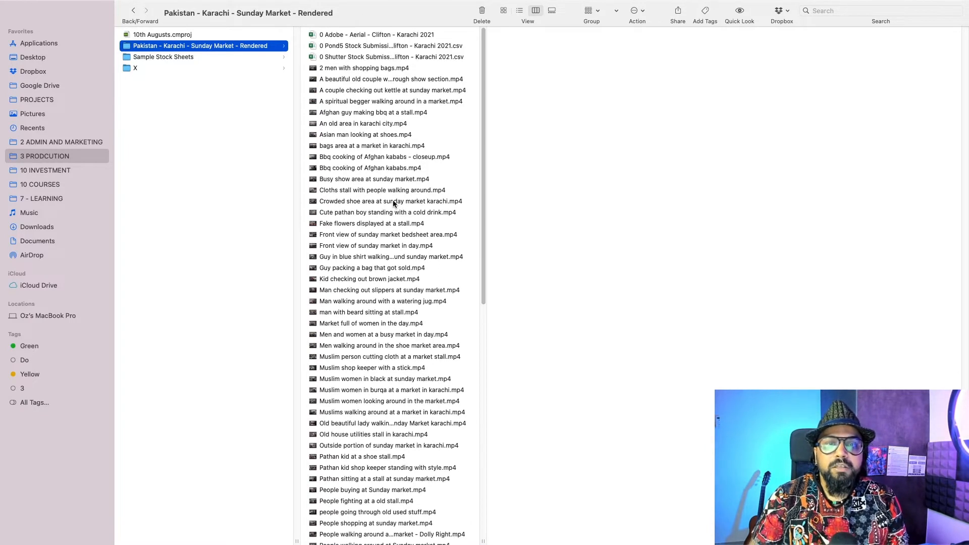
Step: Rename the Shutterstock sheet, replacing 'Aerial - Clifton - Karachi 2021' with 'Pakistan - Karachi - Sunday Market'
click(195, 49)
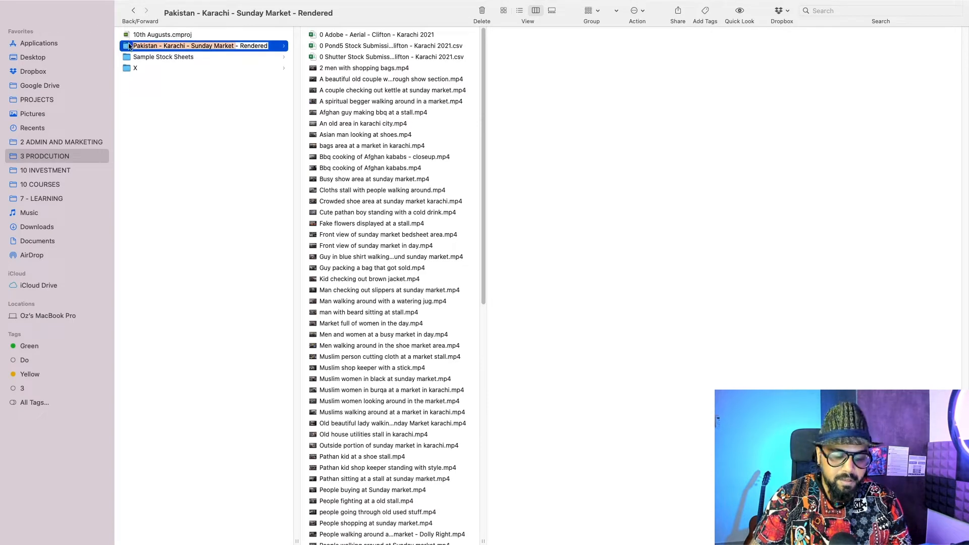
click(363, 68)
click(368, 57)
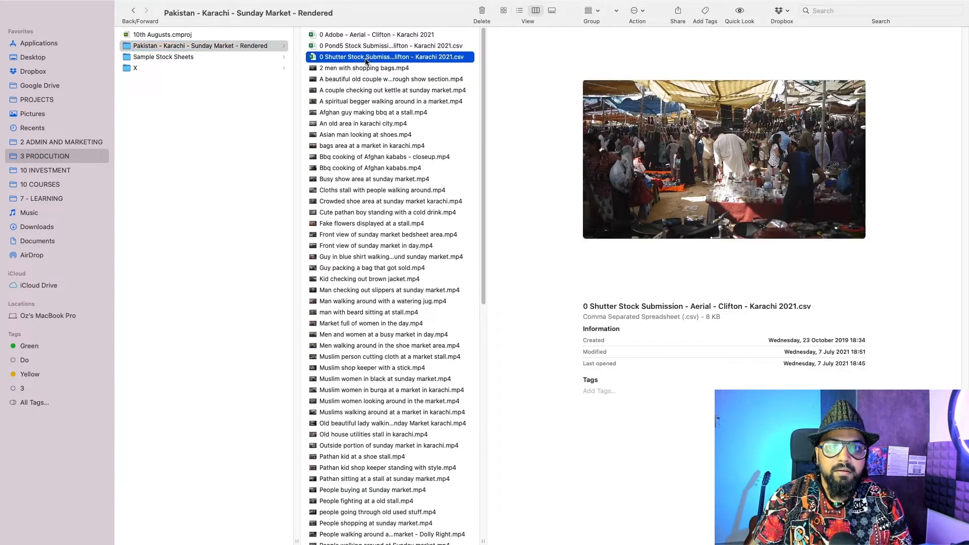
click(369, 59)
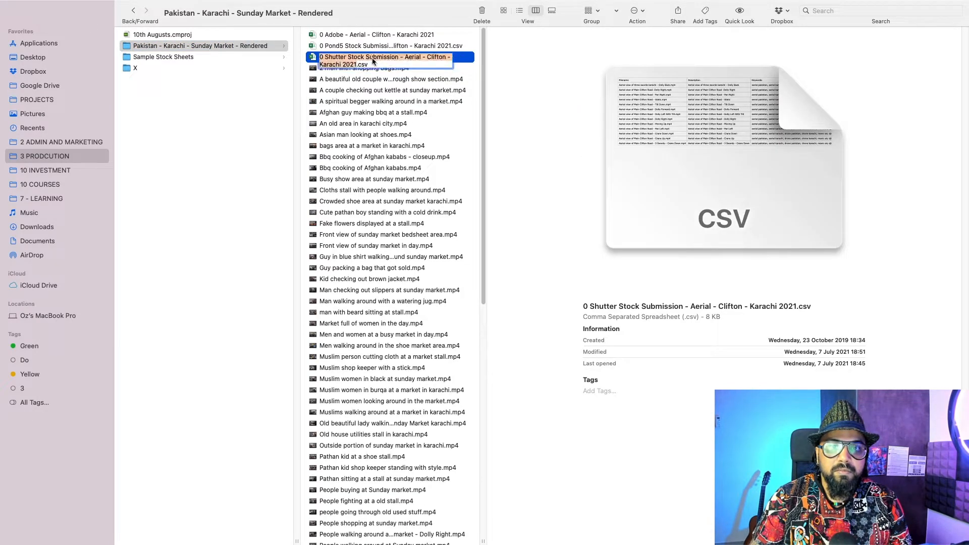
drag(400, 58, 355, 64)
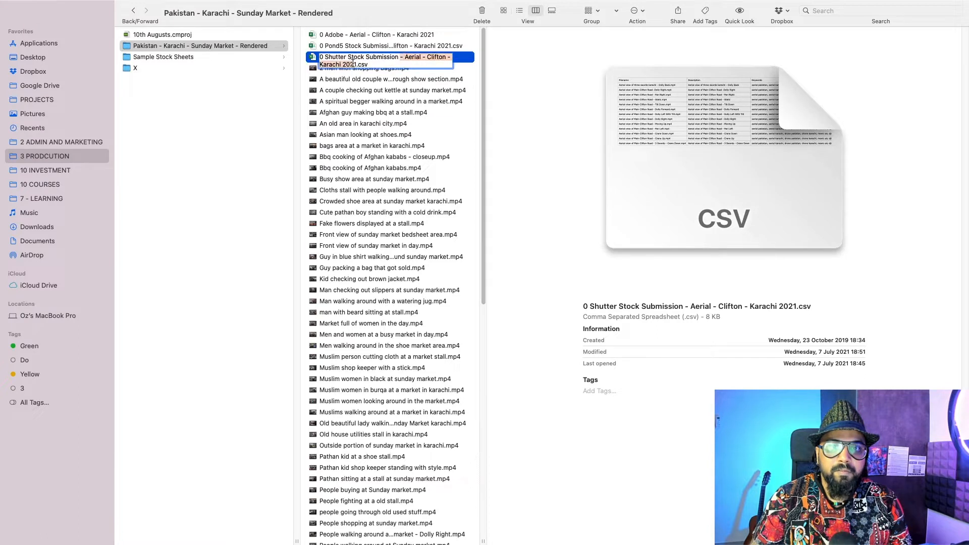
text(Pakistan - Karachi - Sunday Market)
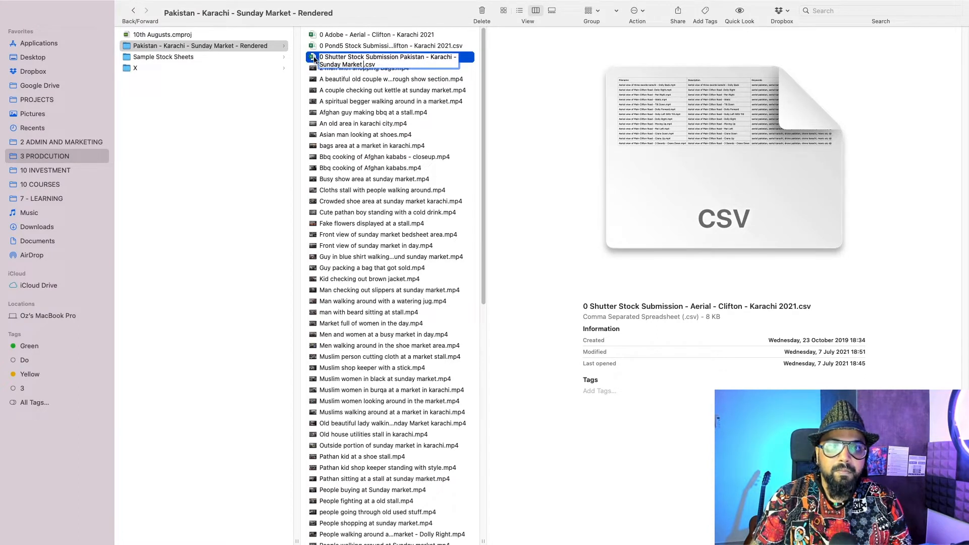
key(Return)
Step: Rename the Pond5 sheet the same way to 'Pakistan - Karachi - Sunday Market'
click(394, 47)
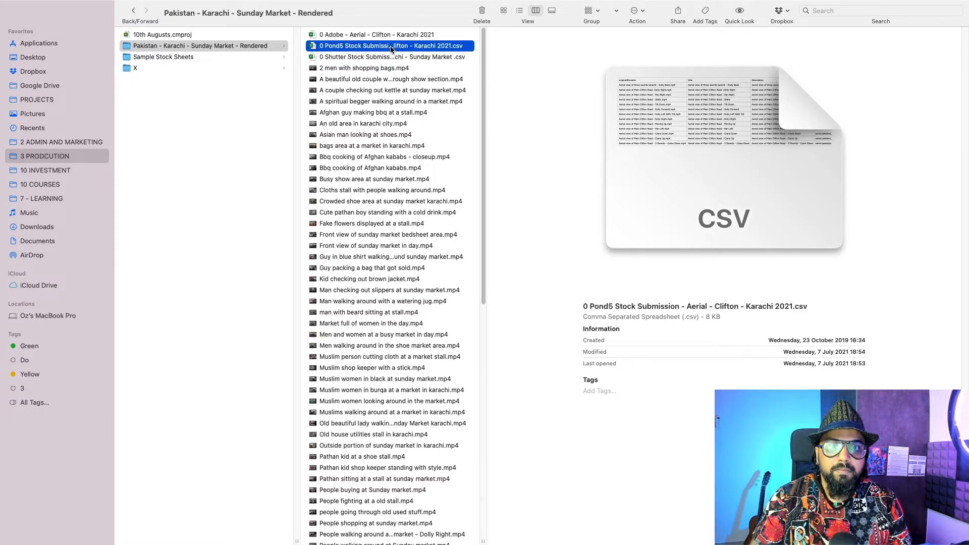
click(396, 48)
click(384, 47)
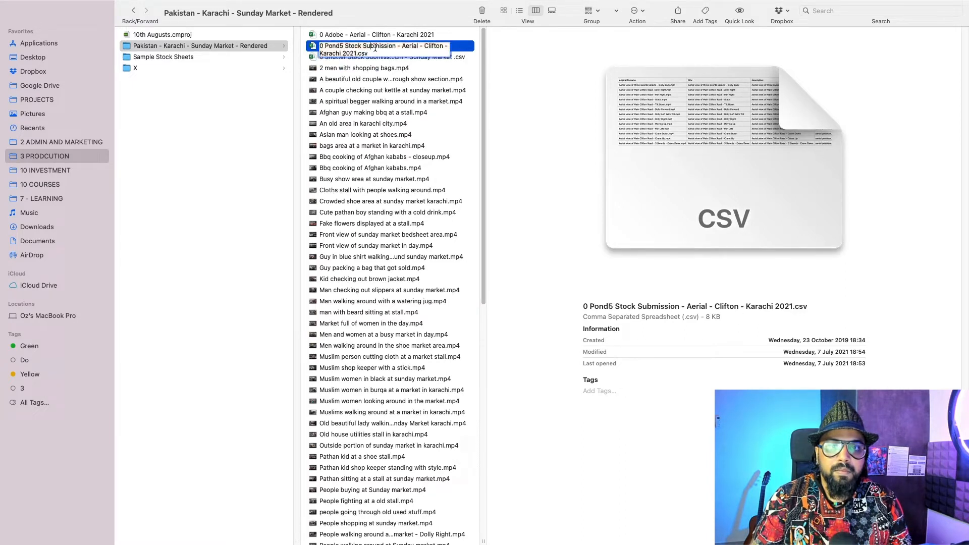
drag(401, 46, 357, 54)
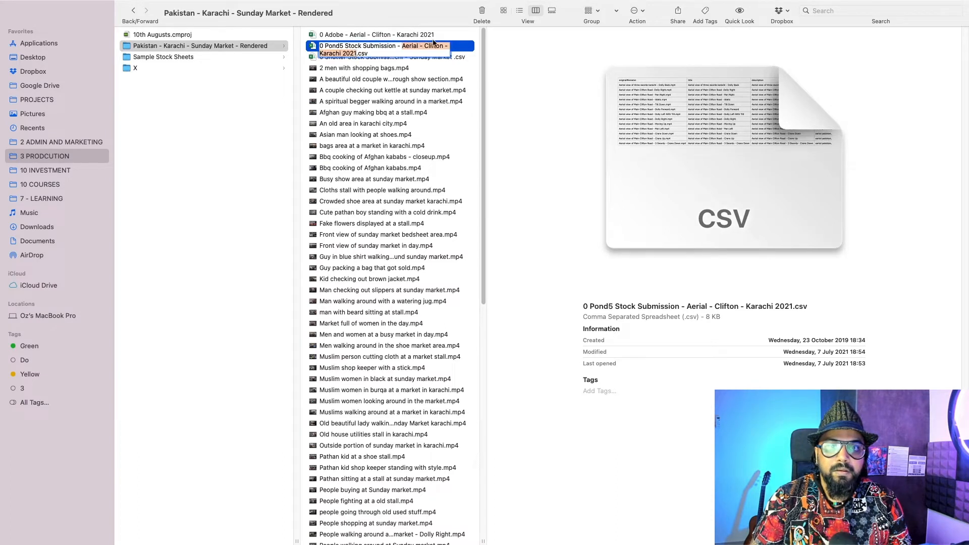
text(Pakistan - Karachi - Sunday Market)
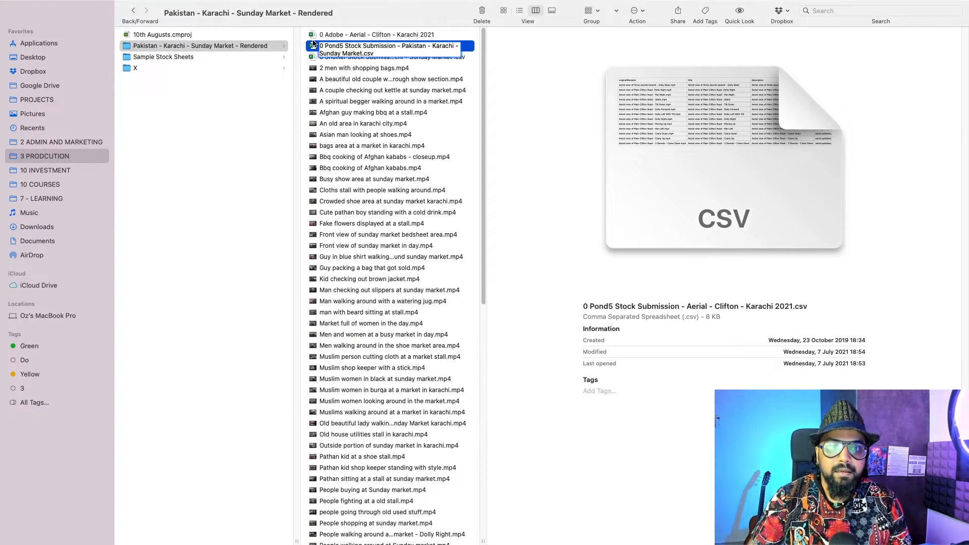
key(Return)
Step: Rename the Adobe sheet to 'Pakistan - Karachi - Sunday Market' and remove the doubled extension
click(328, 36)
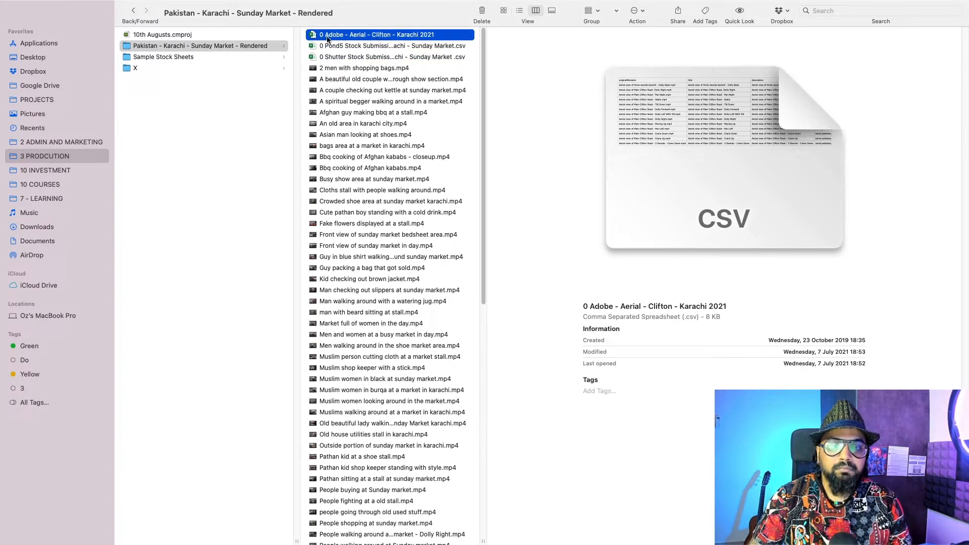
click(376, 36)
drag(350, 35, 433, 34)
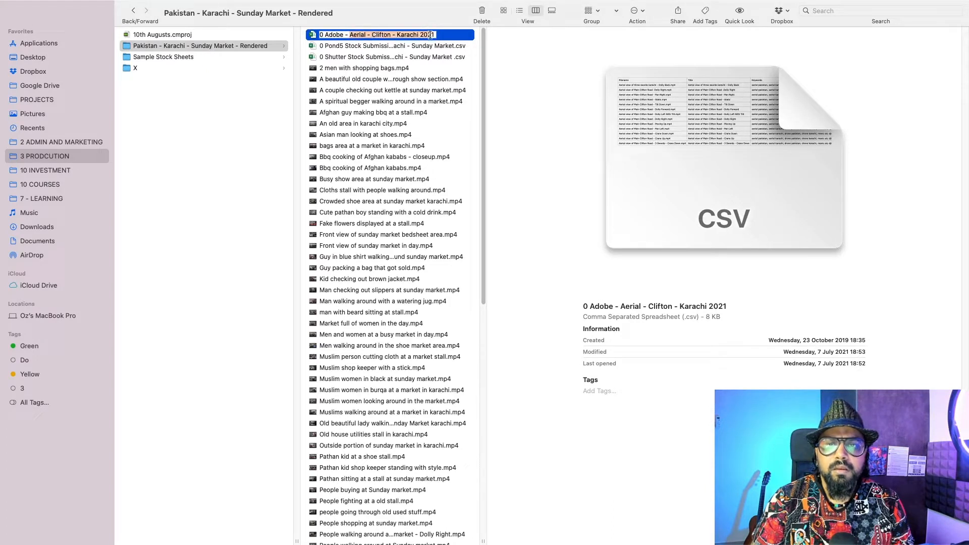
text(Pakistan - Karachi - Sunday Market)
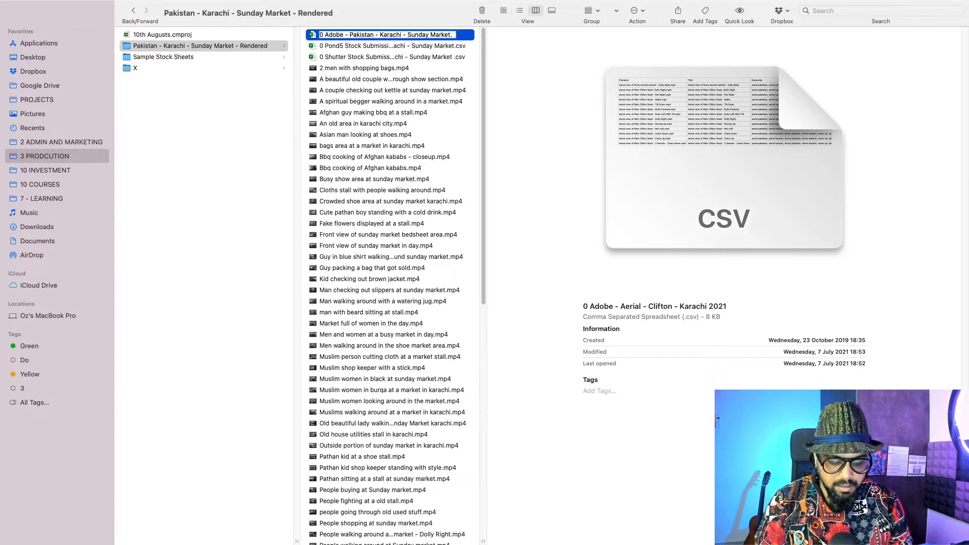
text(csv)
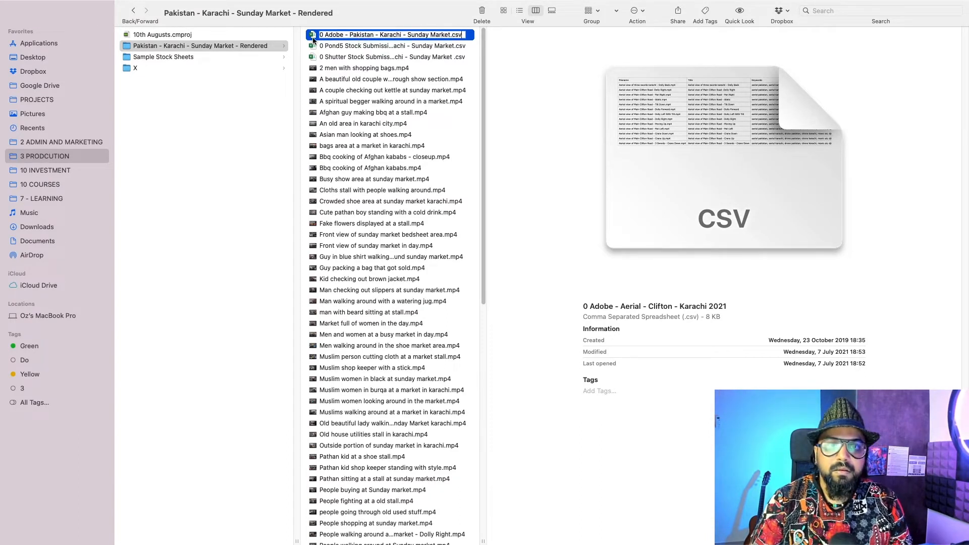
key(Return)
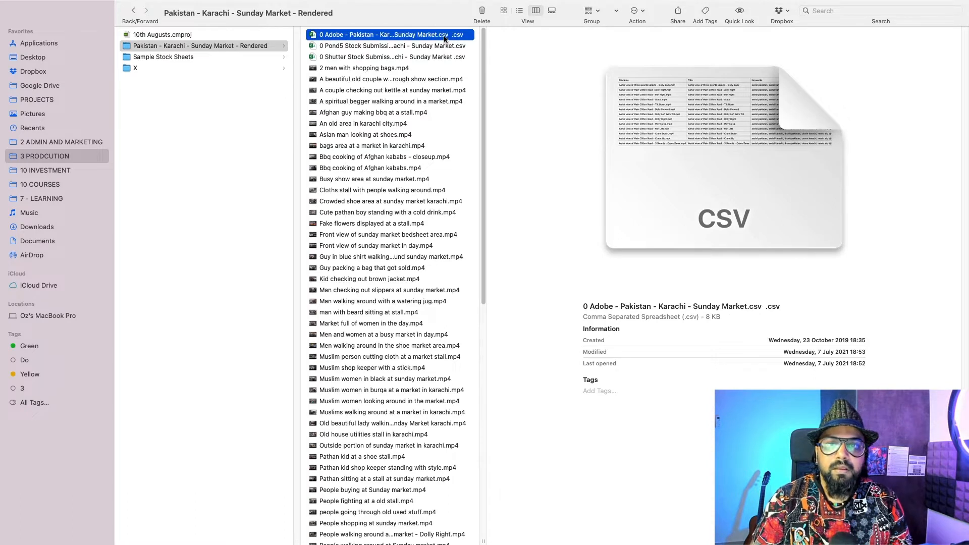
click(445, 39)
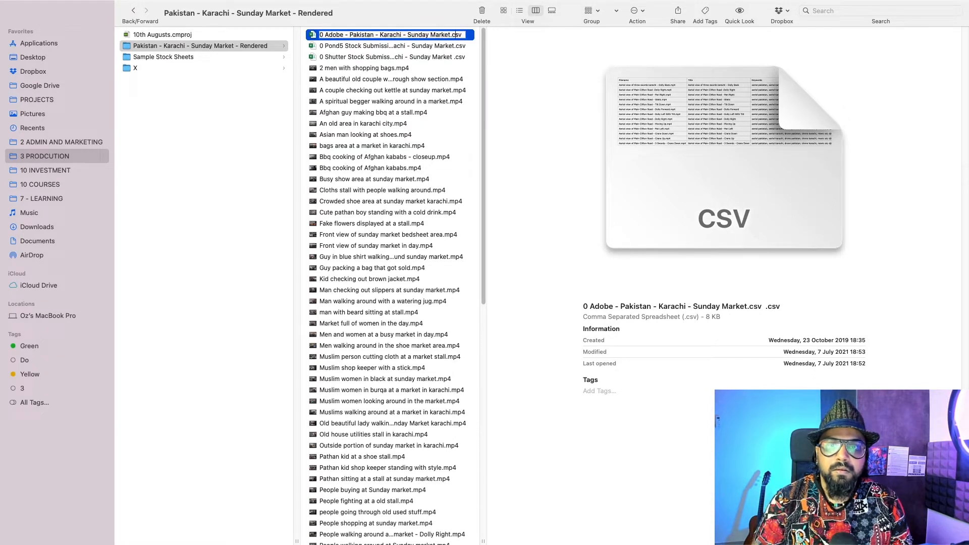
key(BackSpace)
key(BackSpace)
key(BackSpace)
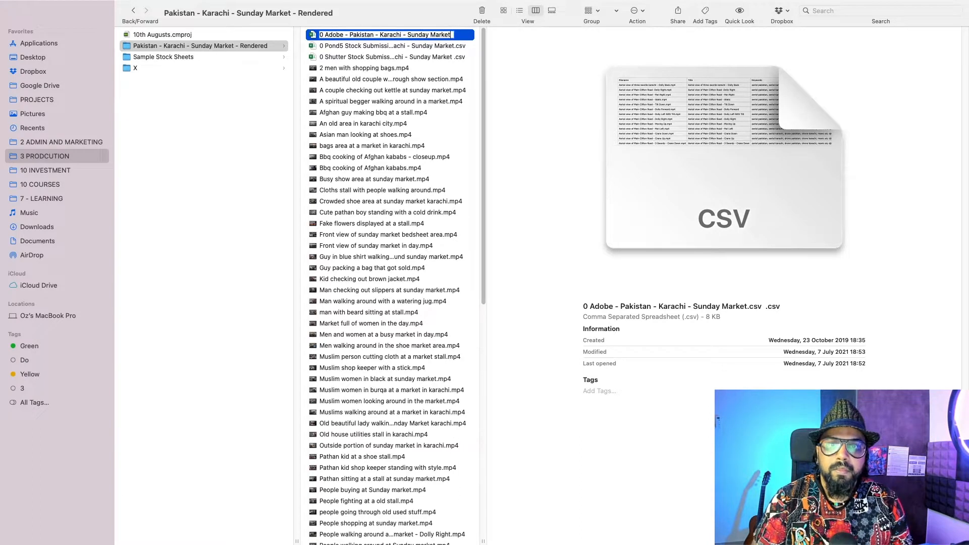
key(BackSpace)
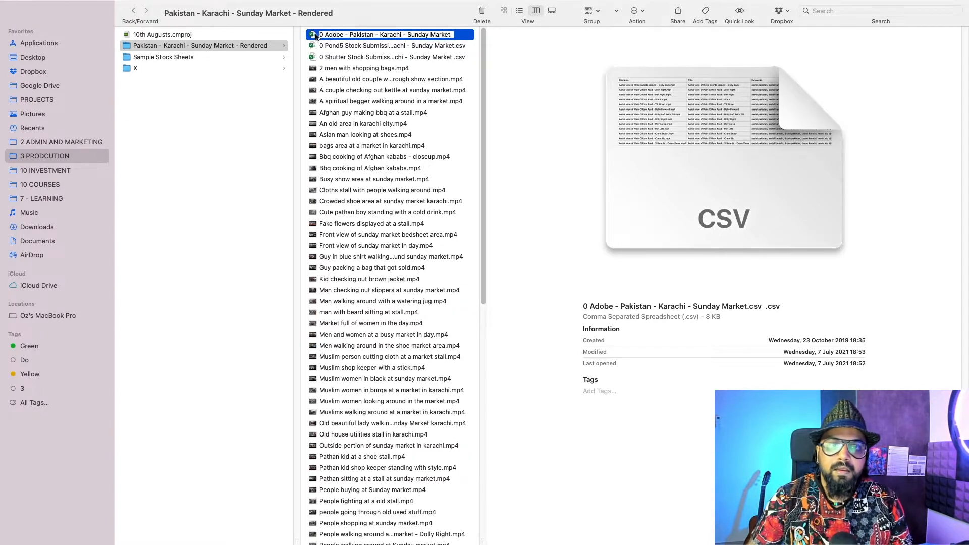
click(315, 36)
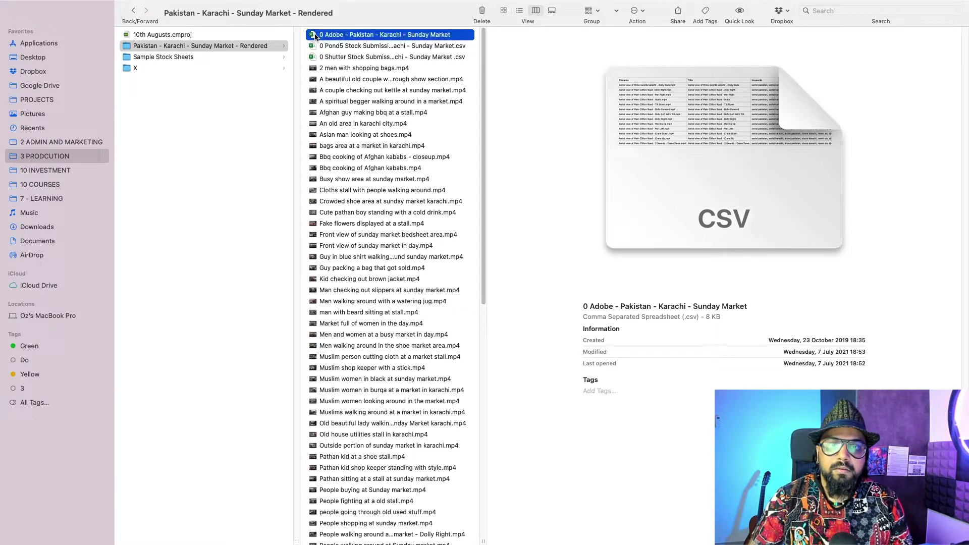
Step: Copy the names of all 84 clips, then open the Shutterstock CSV with OpenOffice
click(364, 68)
scroll(388, 295, down, 10)
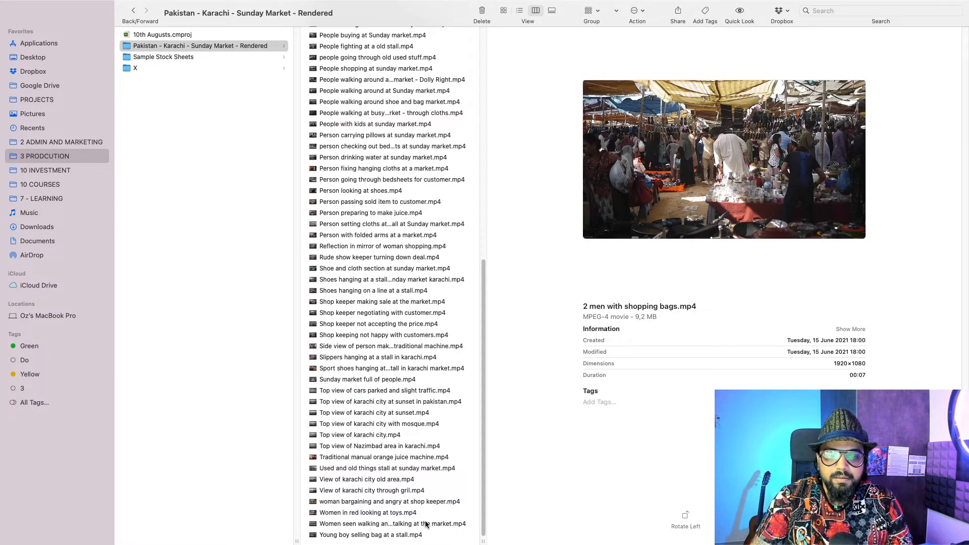
shift+click(385, 534)
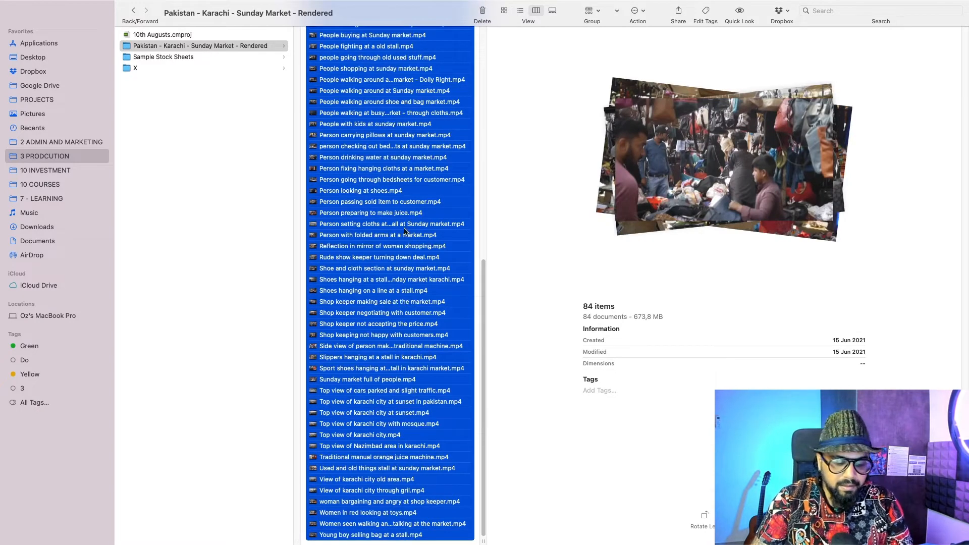
scroll(404, 231, up, 10)
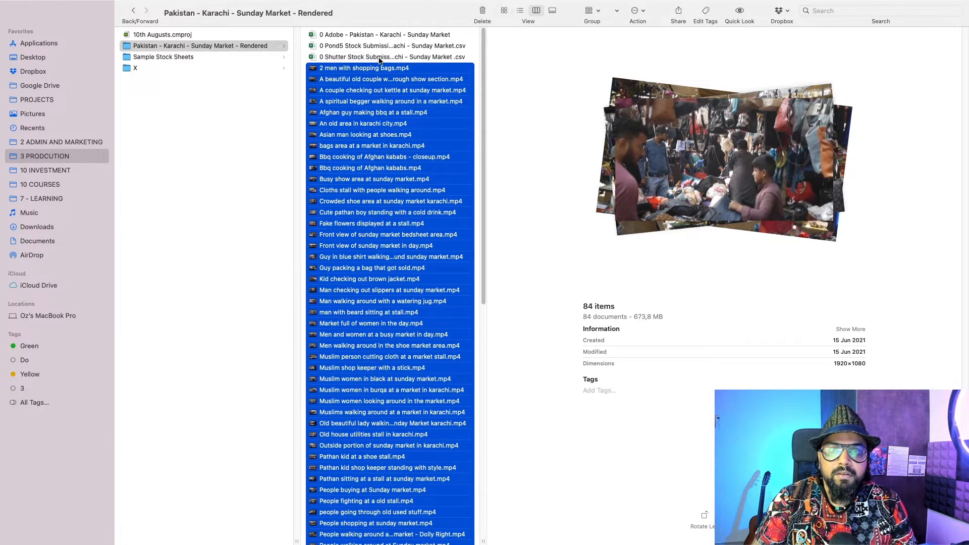
click(380, 59)
right_click(382, 59)
mouse_move(523, 74)
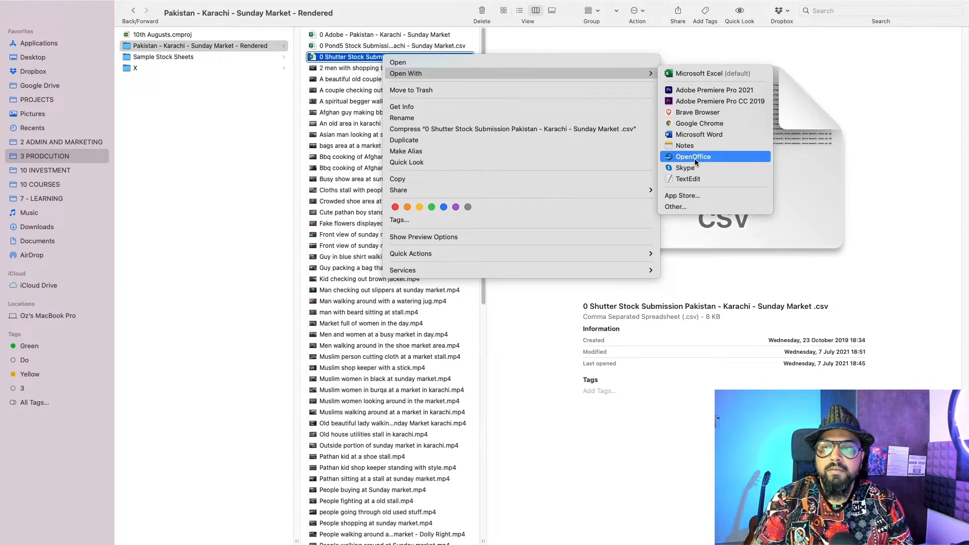
click(695, 158)
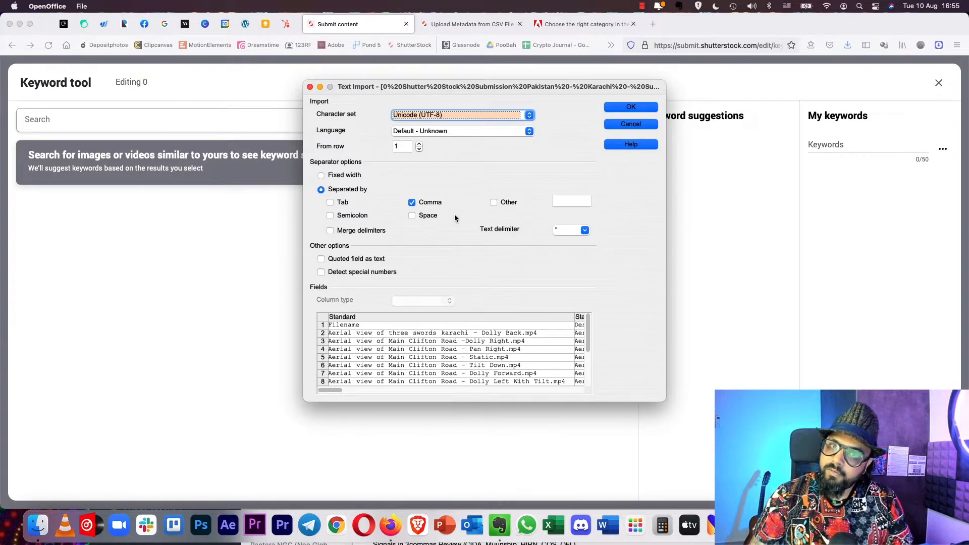
Step: Accept the comma-separated import and paste the clip filenames into column A, widened to fit
click(325, 318)
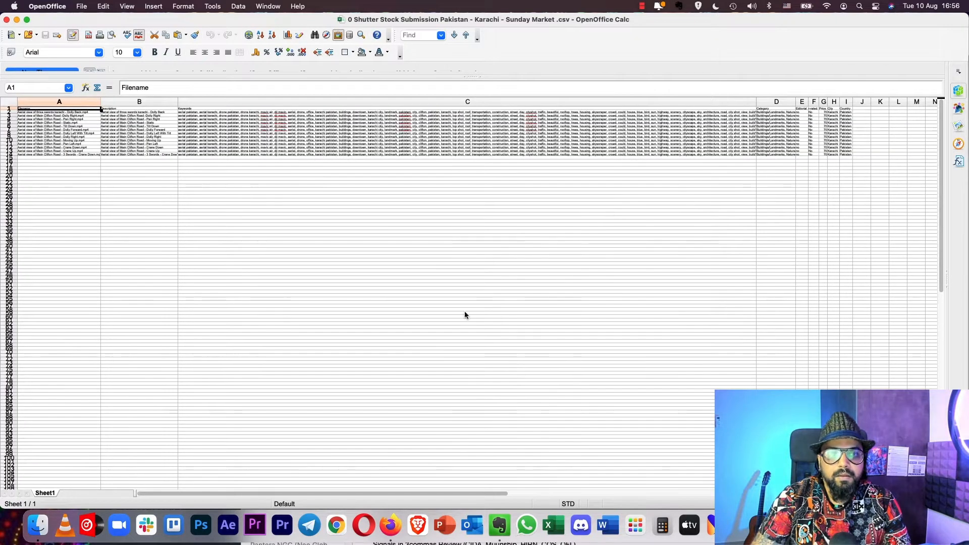
click(79, 114)
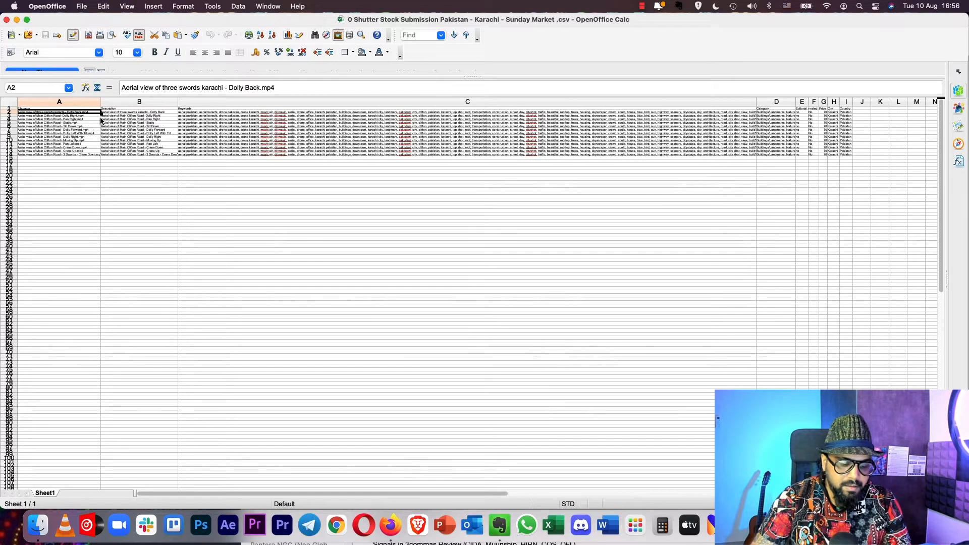
key(super+v)
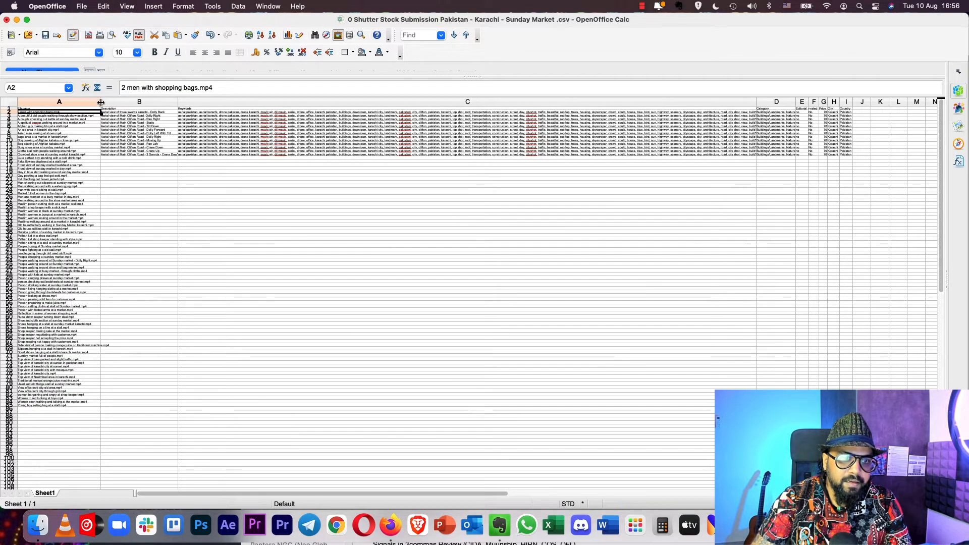
drag(100, 102, 111, 101)
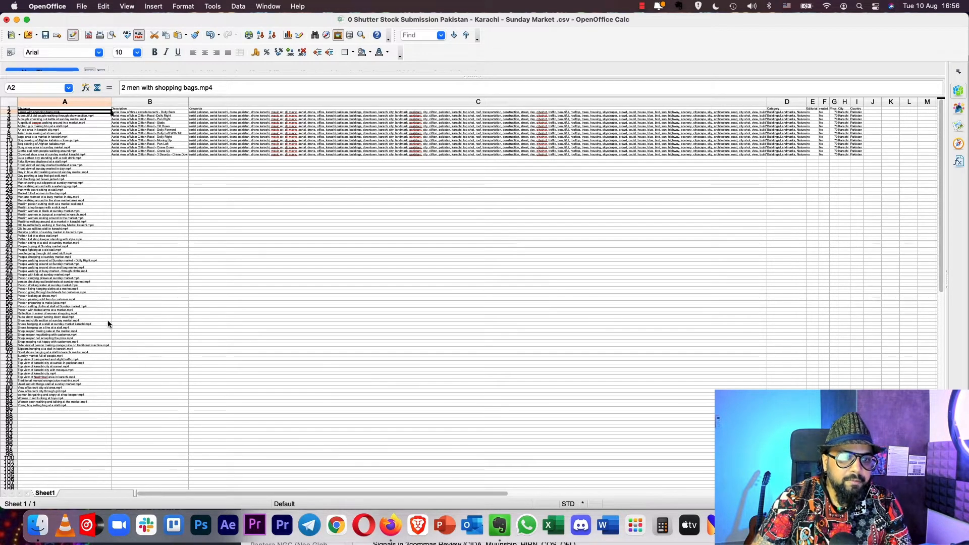
Step: Paste the filenames into the Description column B, widen it and select the whole column
click(130, 114)
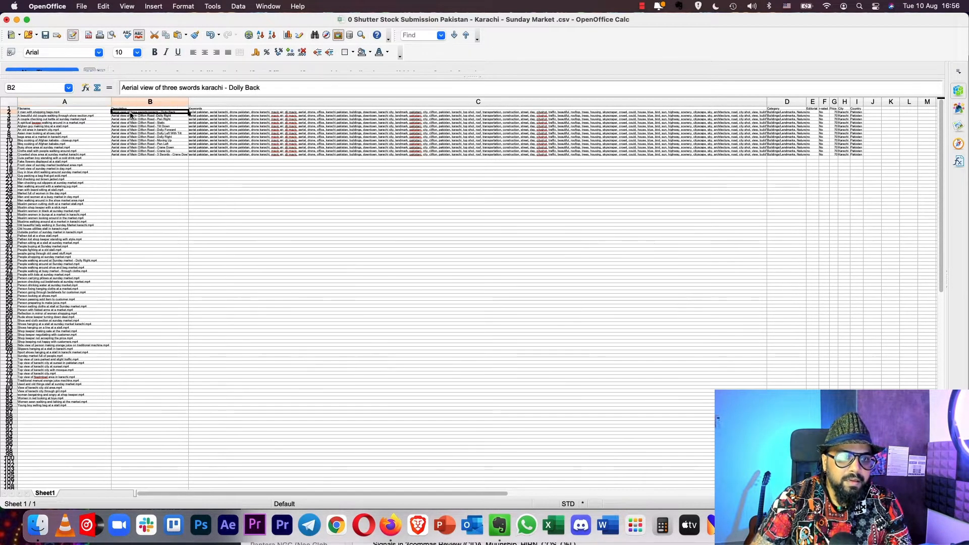
key(super+v)
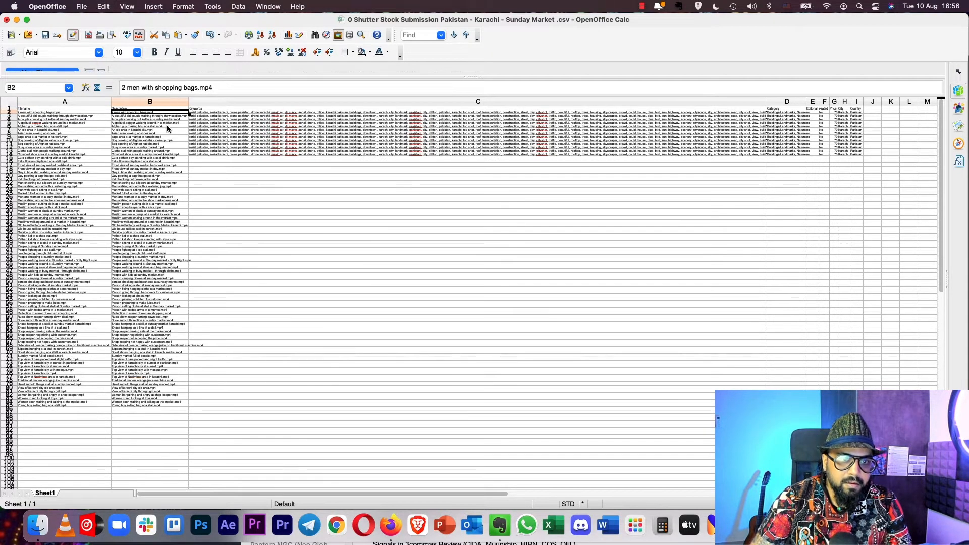
drag(188, 104, 205, 103)
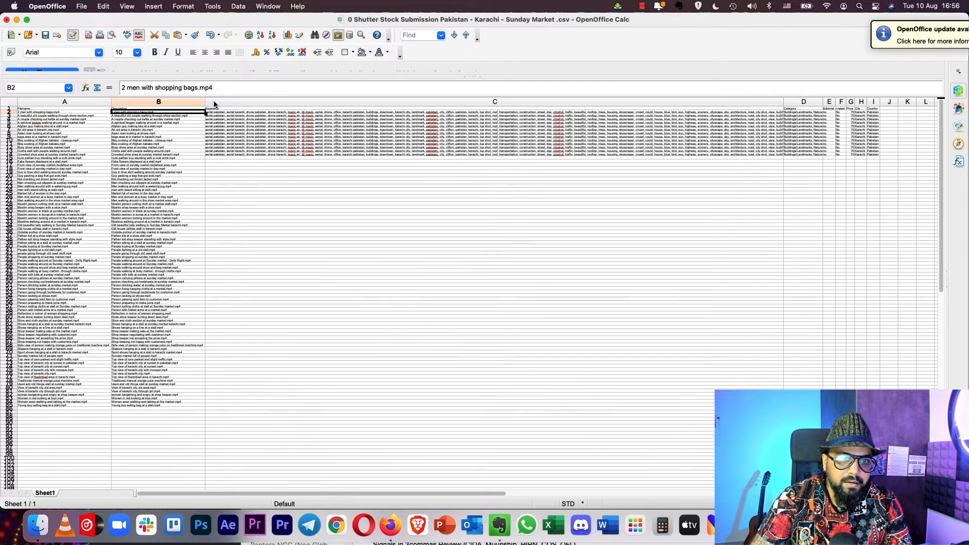
click(180, 103)
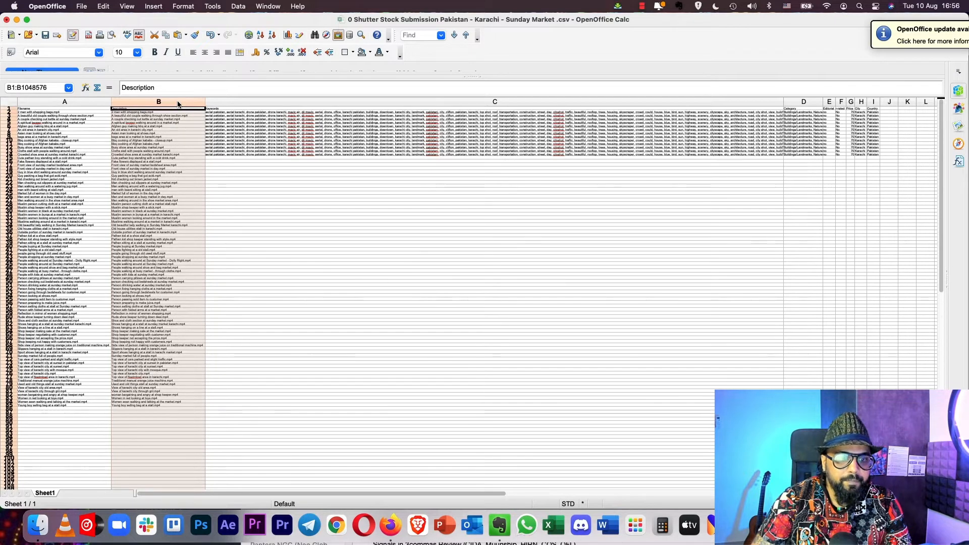
key(super+c)
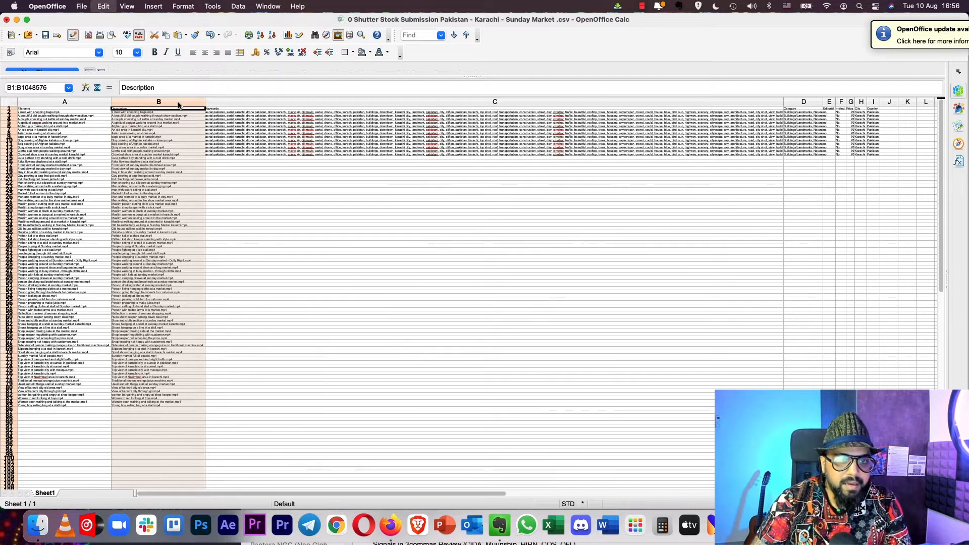
Step: Replace '.mp4' with nothing in the selected Description column only, then close Find & Replace
key(super+f)
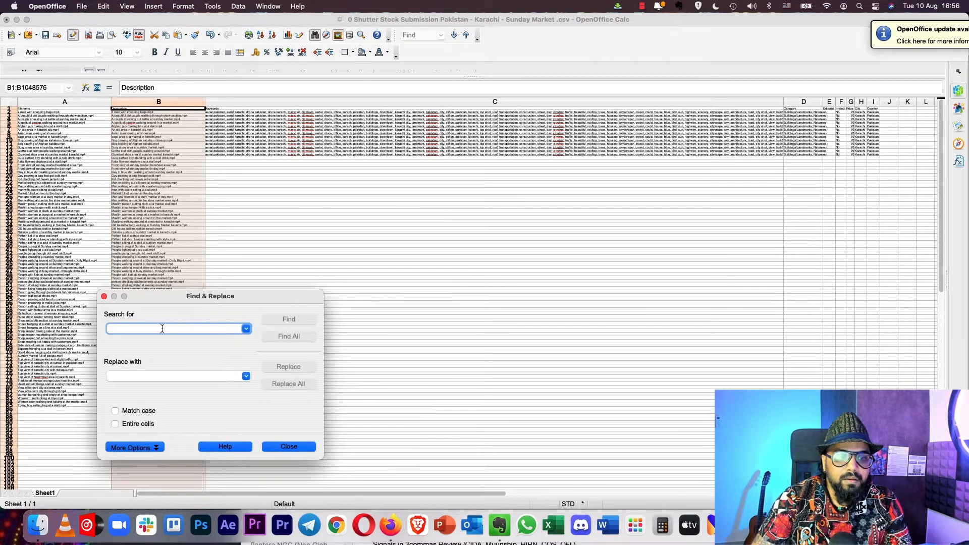
text(.m)
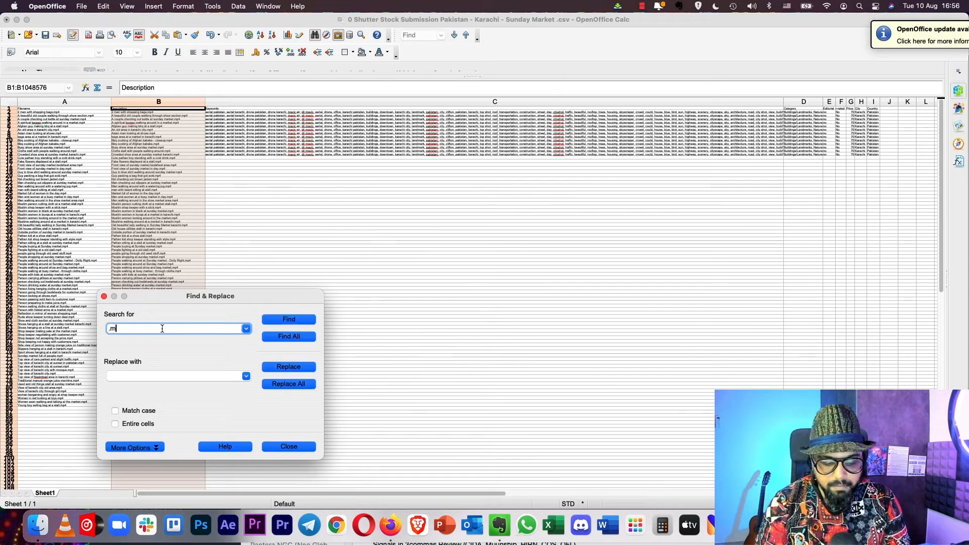
text(p4)
click(119, 376)
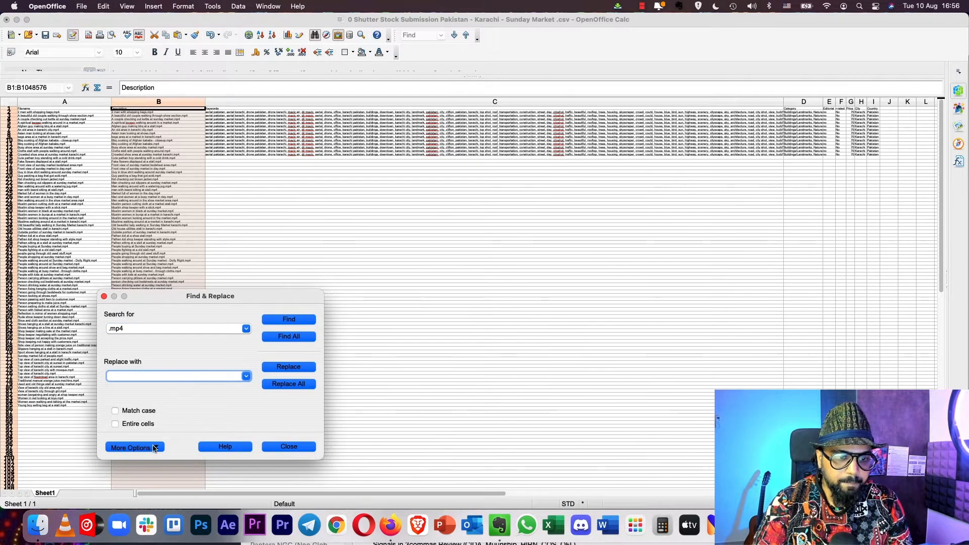
click(152, 447)
click(116, 403)
click(289, 314)
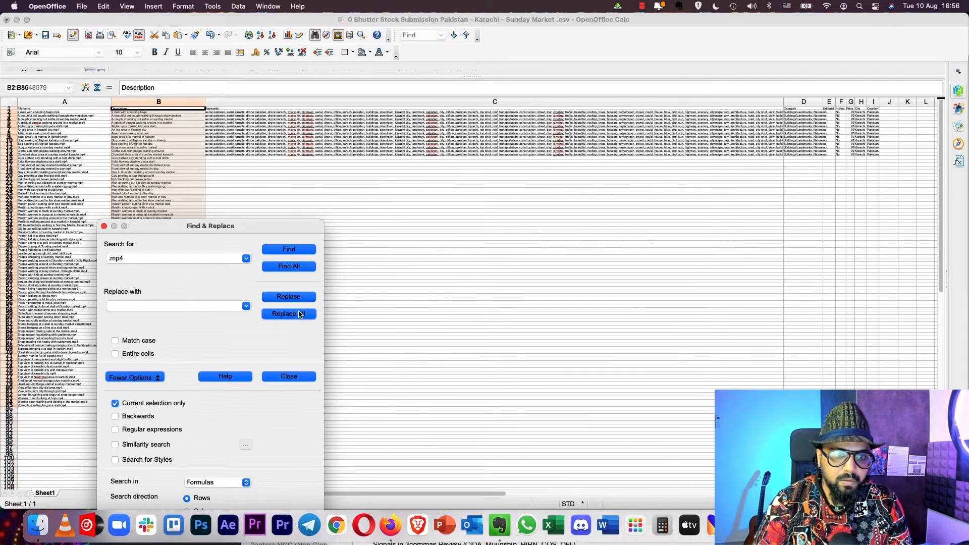
click(104, 226)
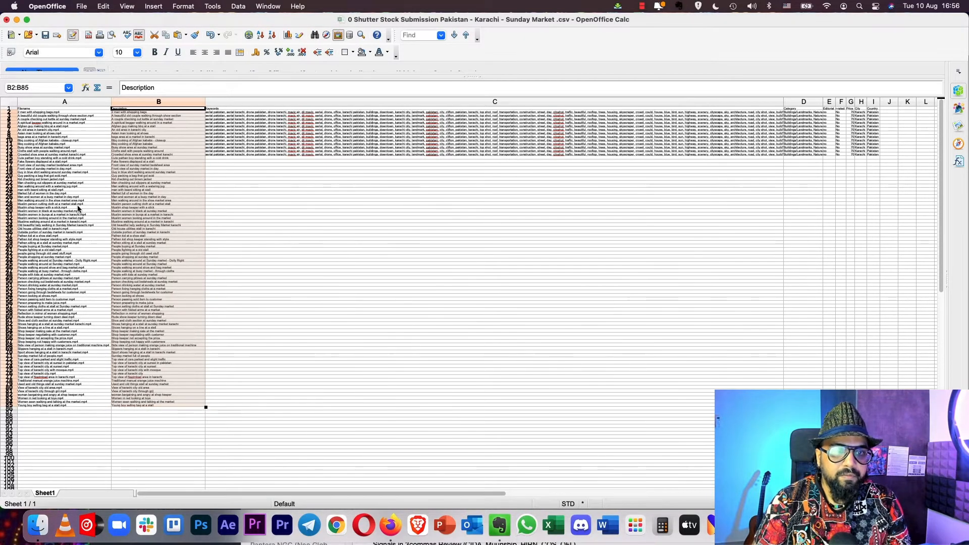
click(289, 114)
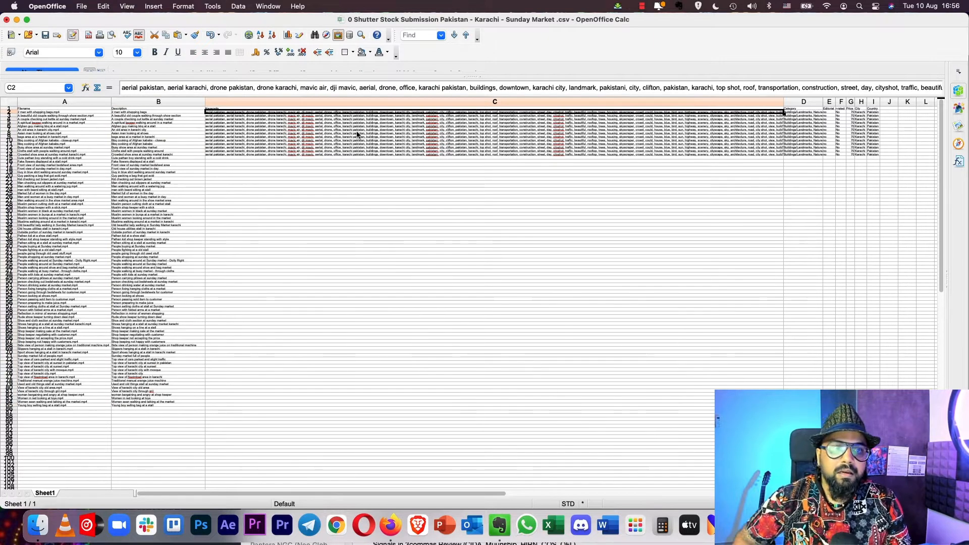
Step: Clear the old keywords from C2:C15 and select cell C3
key(shift+Down)
key(shift+Down)
key(shift+Down)
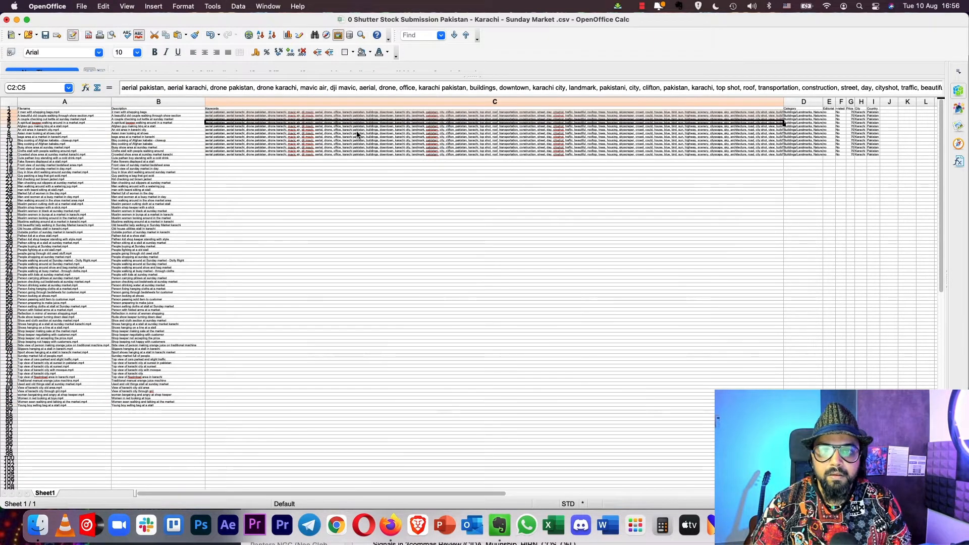
key(shift+Down)
key(shift+Down)
key(shift+Down)
key(shift+Down)
key(shift+Down)
key(shift+Down)
key(shift+Down)
key(shift+Down)
key(shift+Down)
key(shift+Down)
key(Delete)
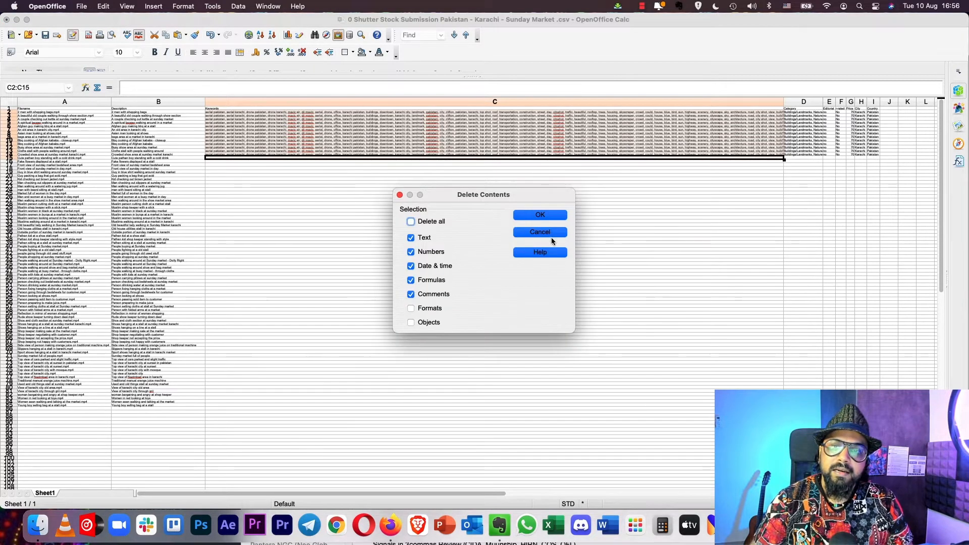
click(546, 219)
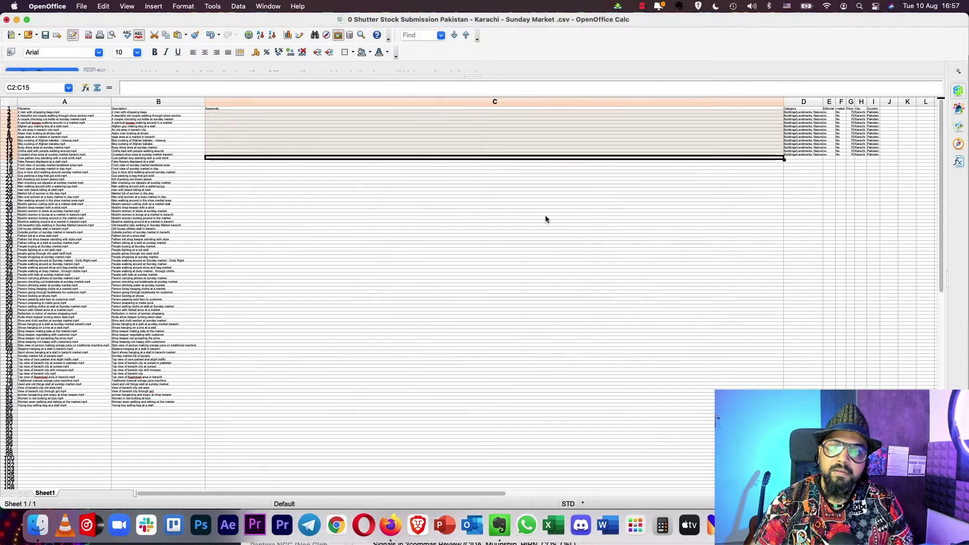
click(486, 239)
click(241, 115)
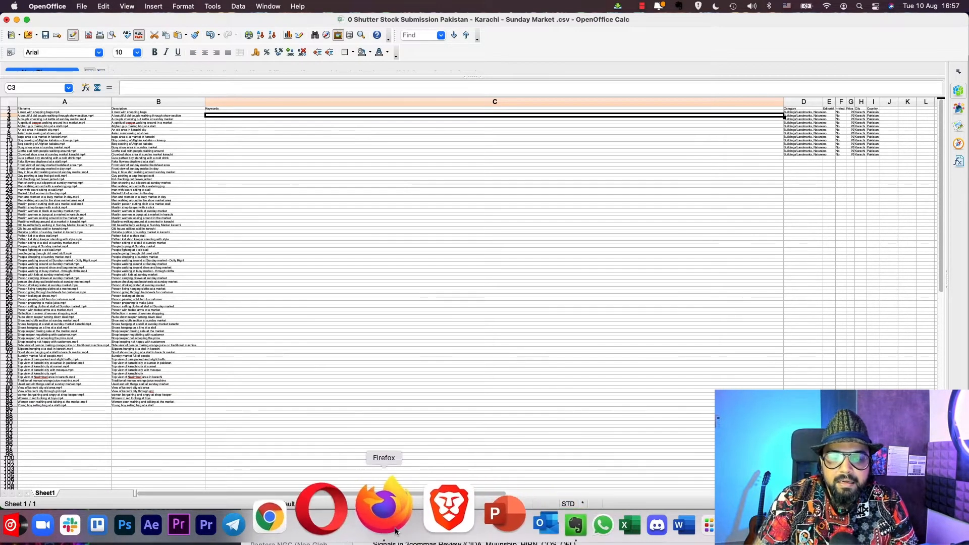
Step: Switch to Firefox and reopen the Keyword Suggestions tool from the Portfolio menu
click(388, 522)
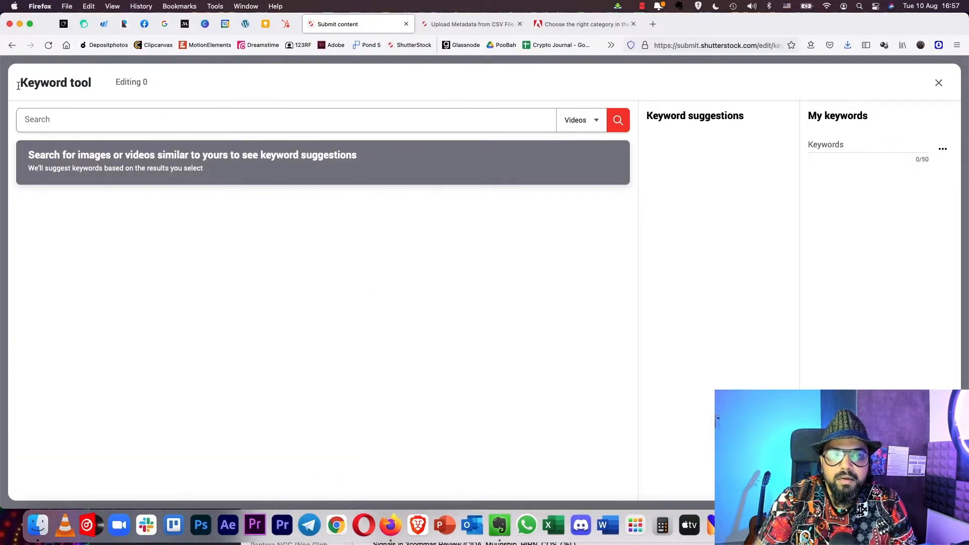
click(940, 82)
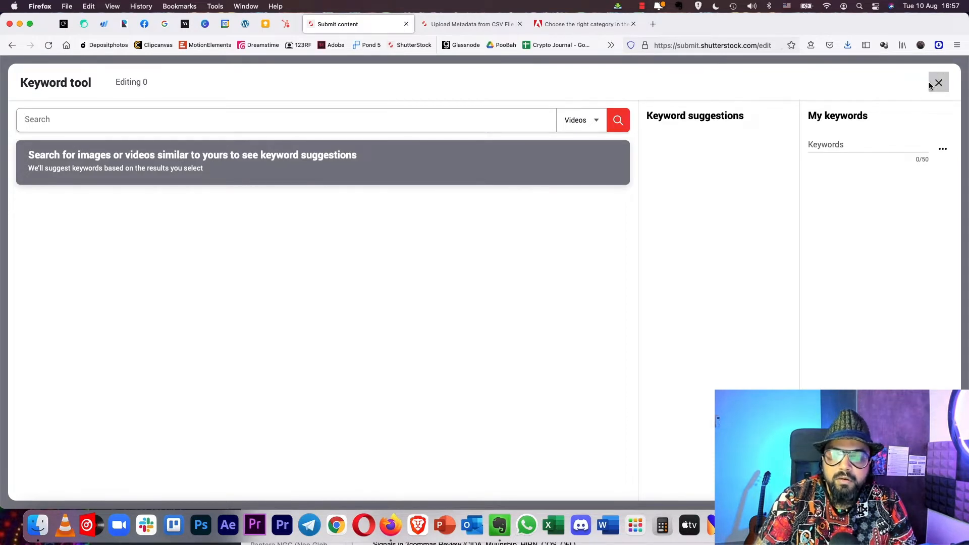
click(175, 69)
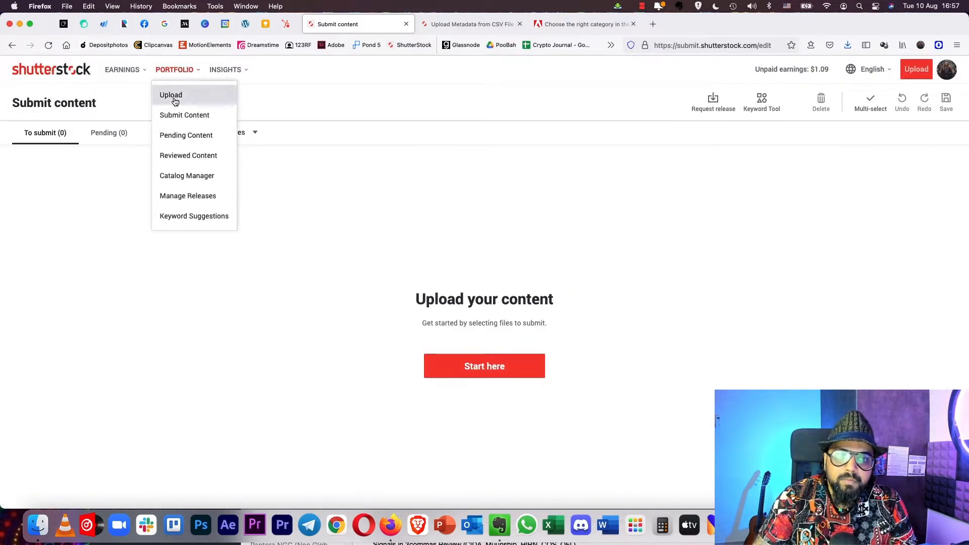
click(187, 220)
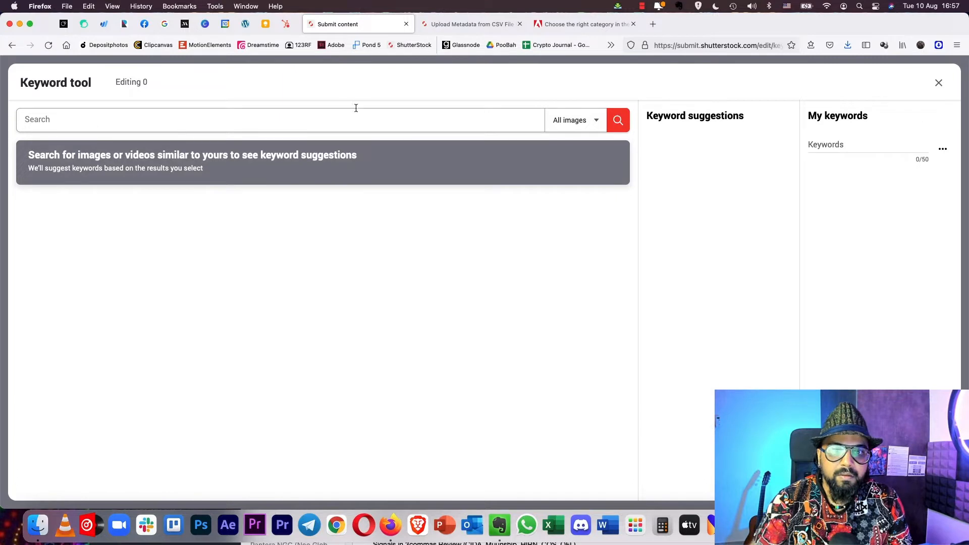
Step: Enter 'market in pakistan' and restrict the search type to Videos
click(277, 119)
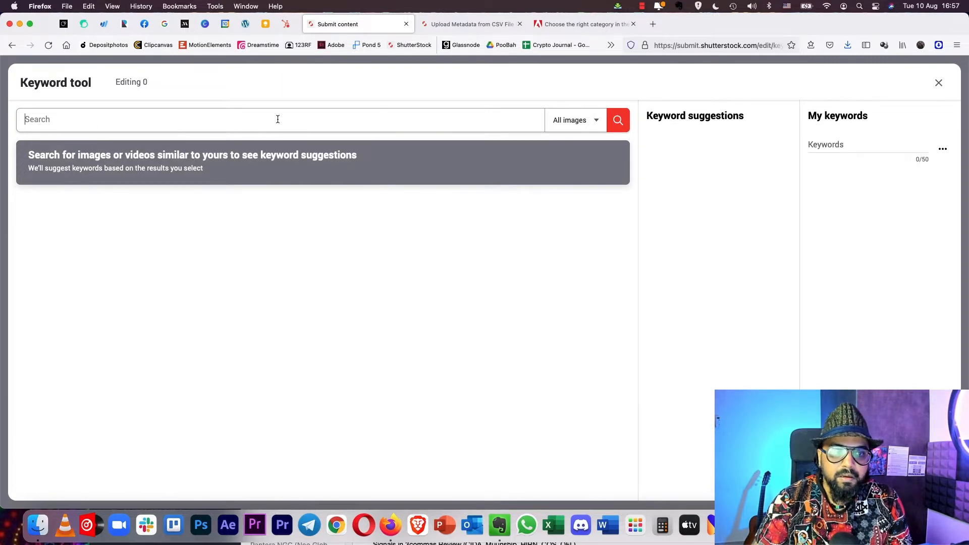
text(market in p)
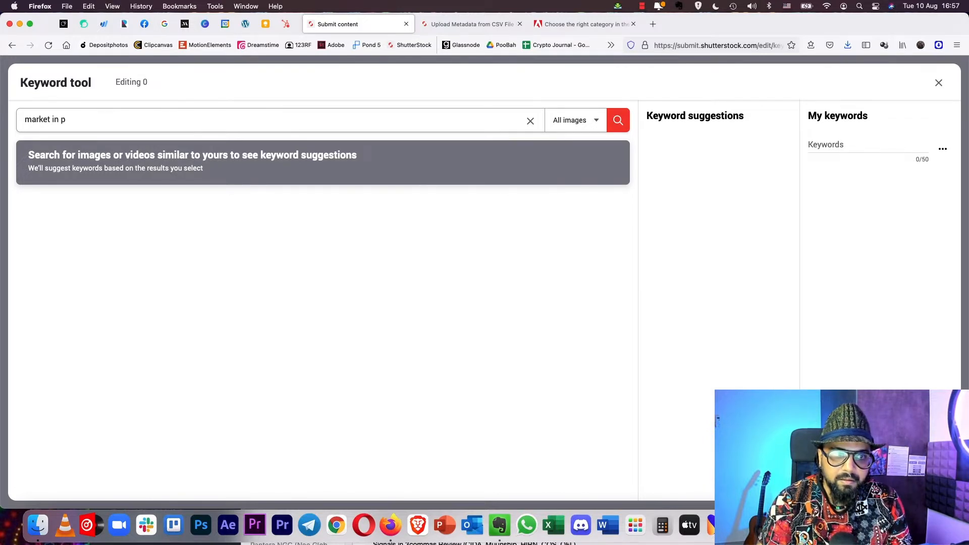
text(akistan)
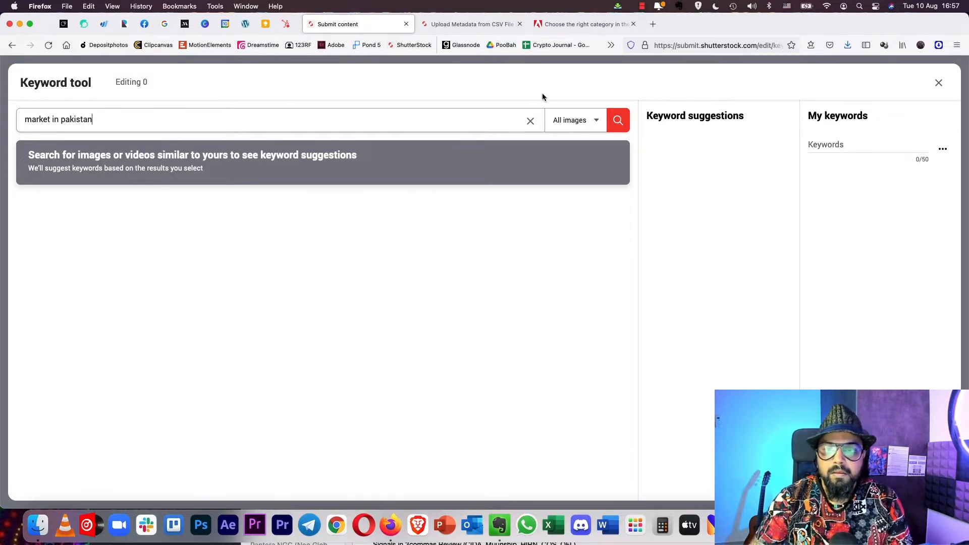
click(588, 126)
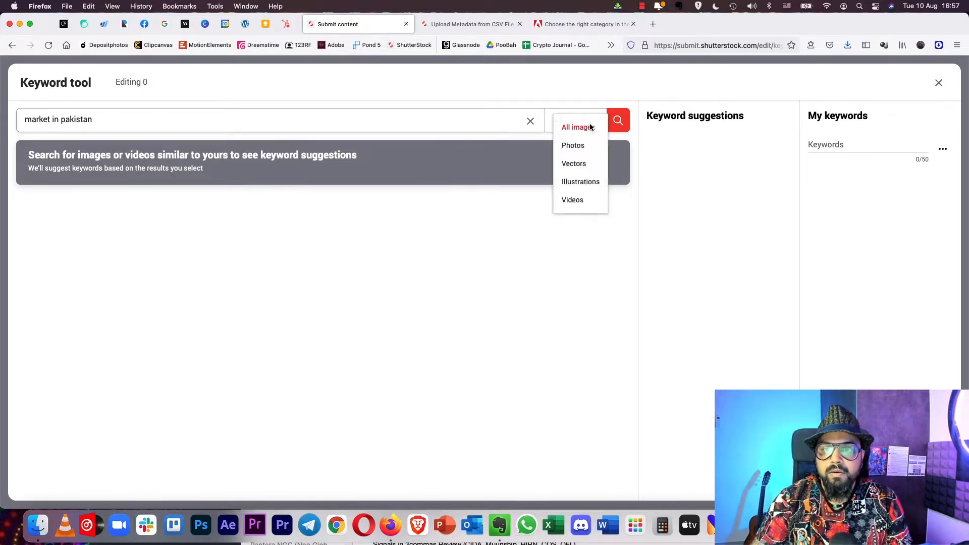
click(573, 200)
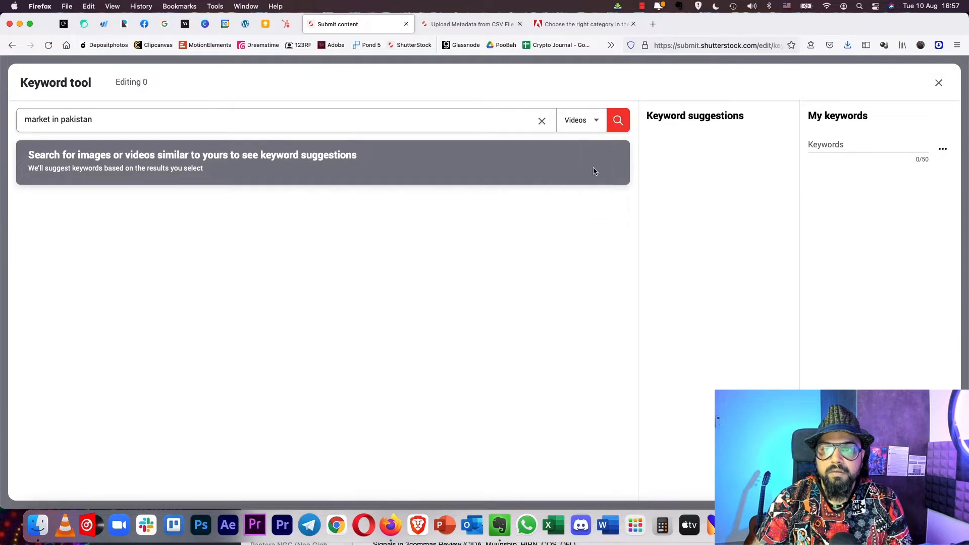
Step: Run the search and select six similar market video clips for keyword suggestions
click(618, 120)
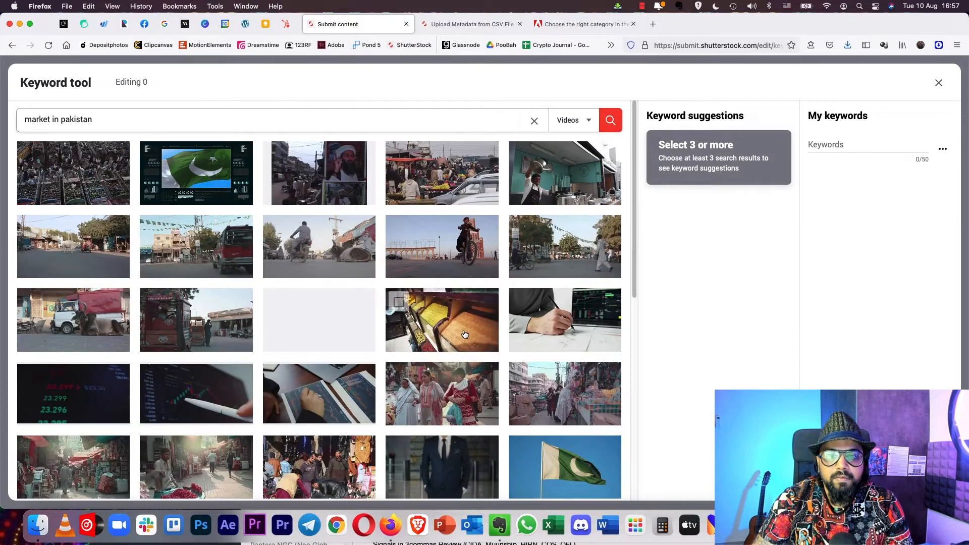
scroll(465, 264, down, 3)
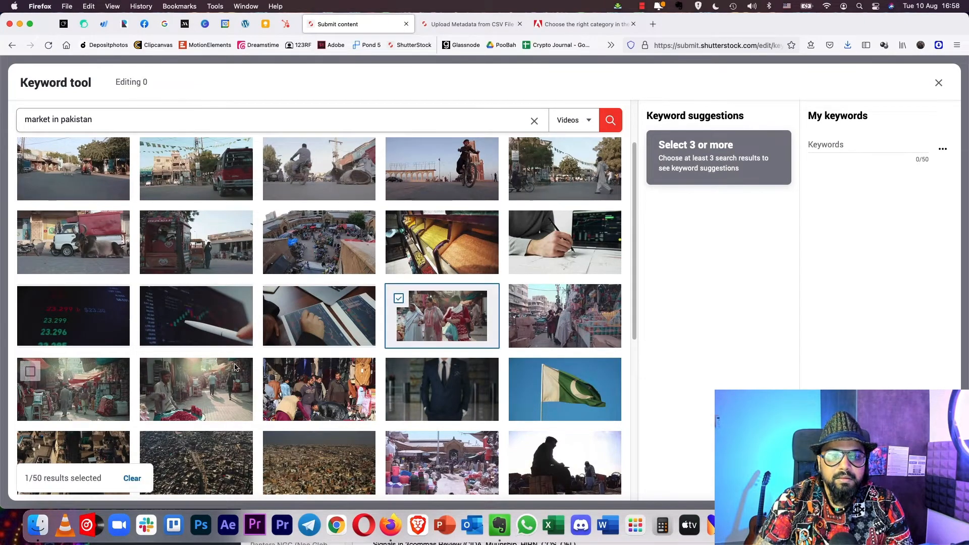
click(72, 389)
scroll(303, 341, down, 3)
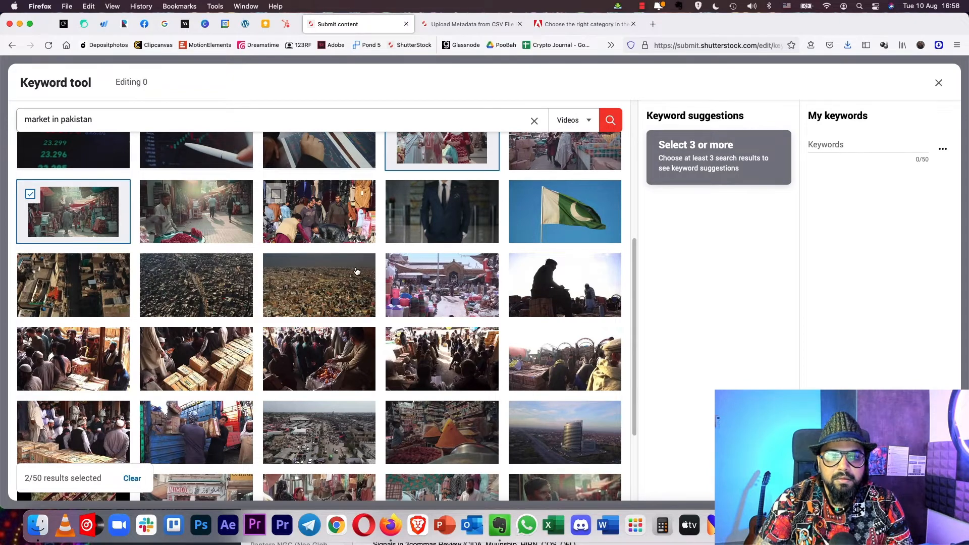
click(356, 271)
scroll(356, 271, down, 3)
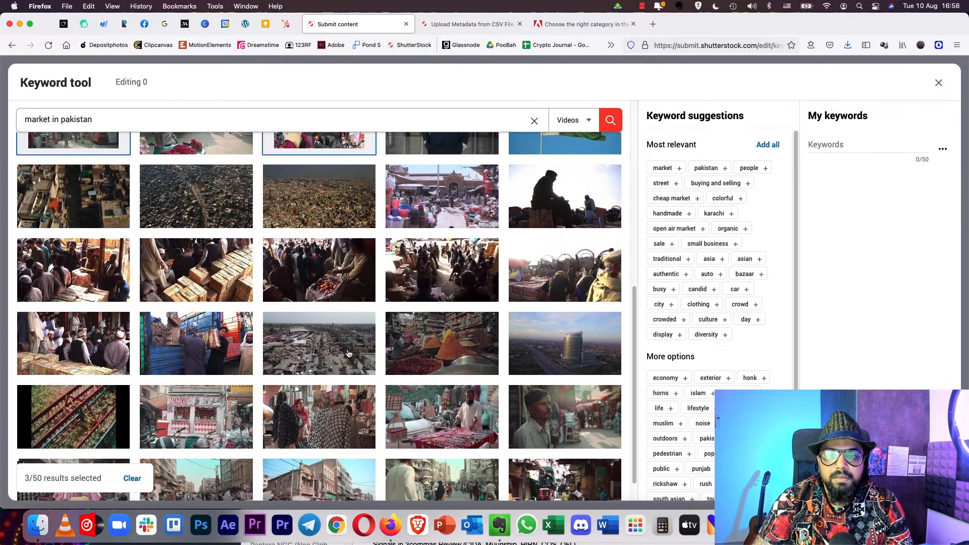
scroll(465, 344, down, 1)
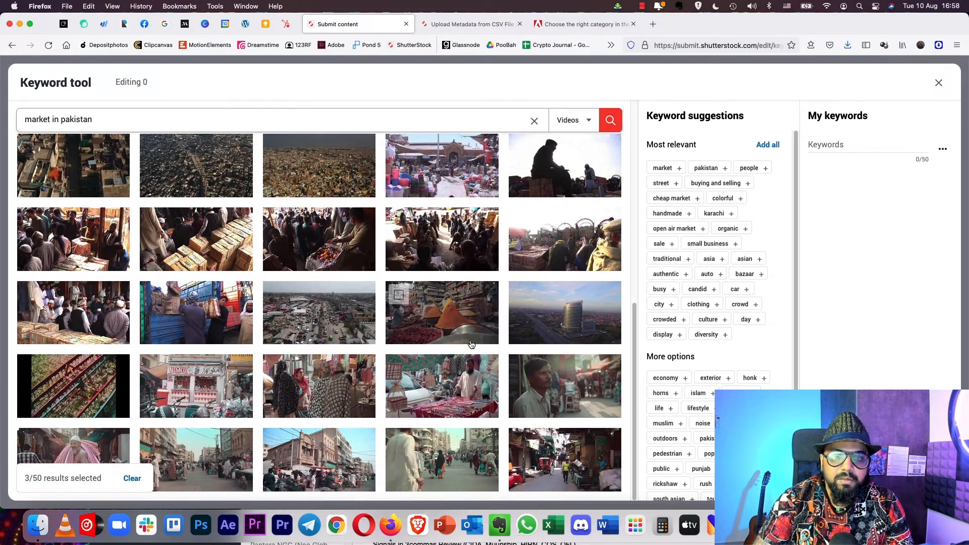
mouse_move(564, 385)
click(575, 370)
mouse_move(318, 385)
click(290, 380)
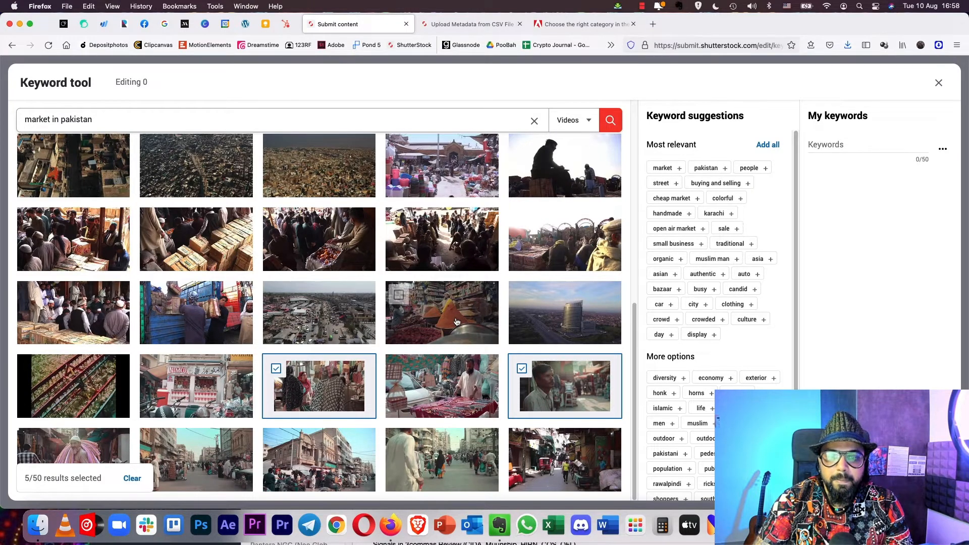
click(314, 458)
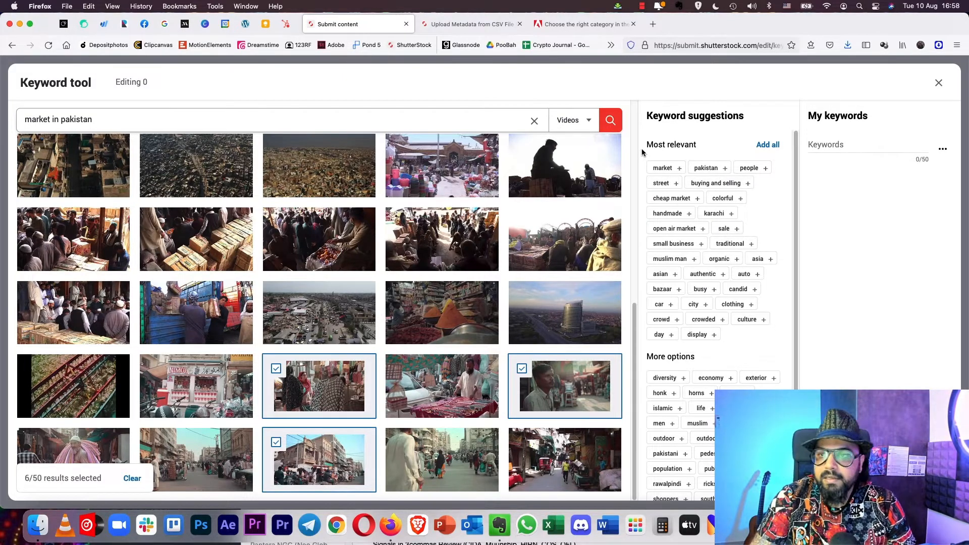
Step: Add market, pakistan, cheap market, muslim man, traditional and clothing to my keywords
click(679, 169)
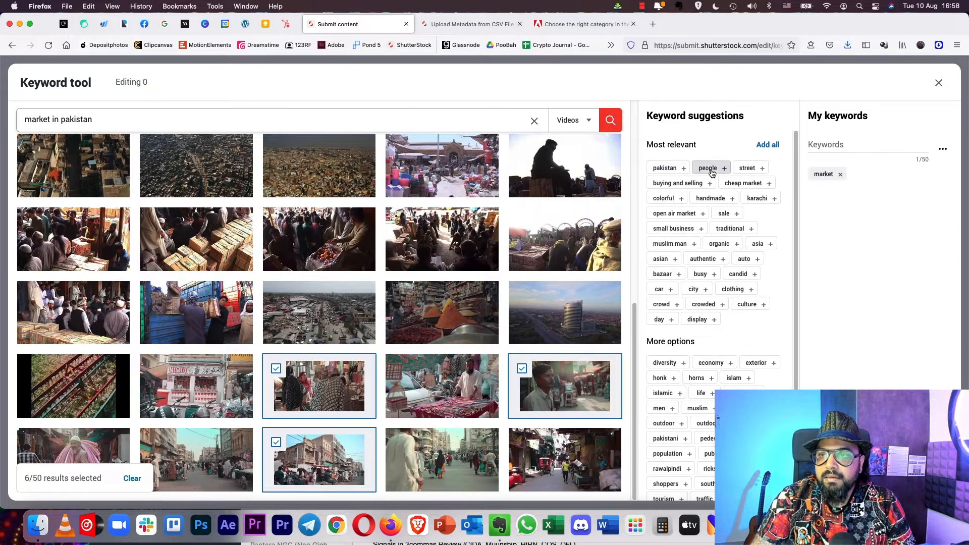
click(683, 169)
click(771, 186)
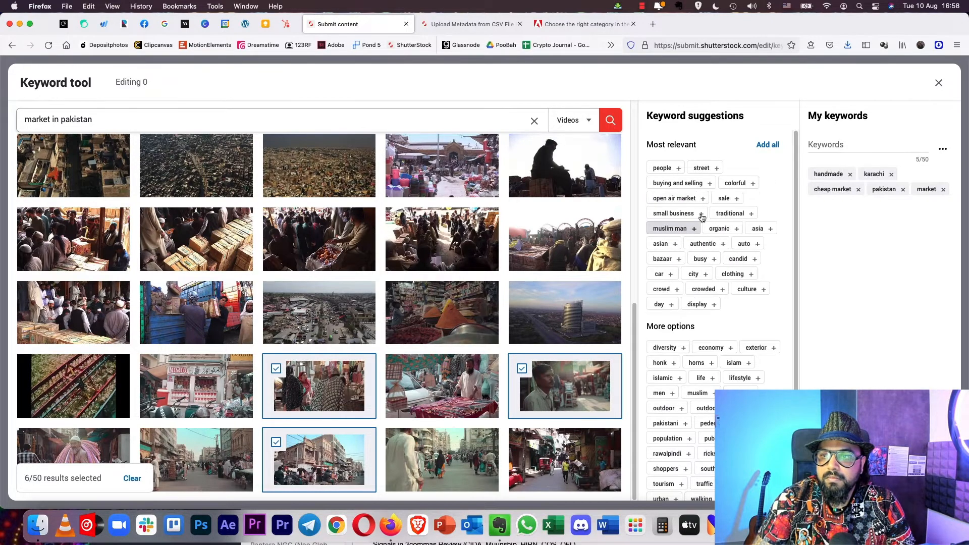
click(702, 214)
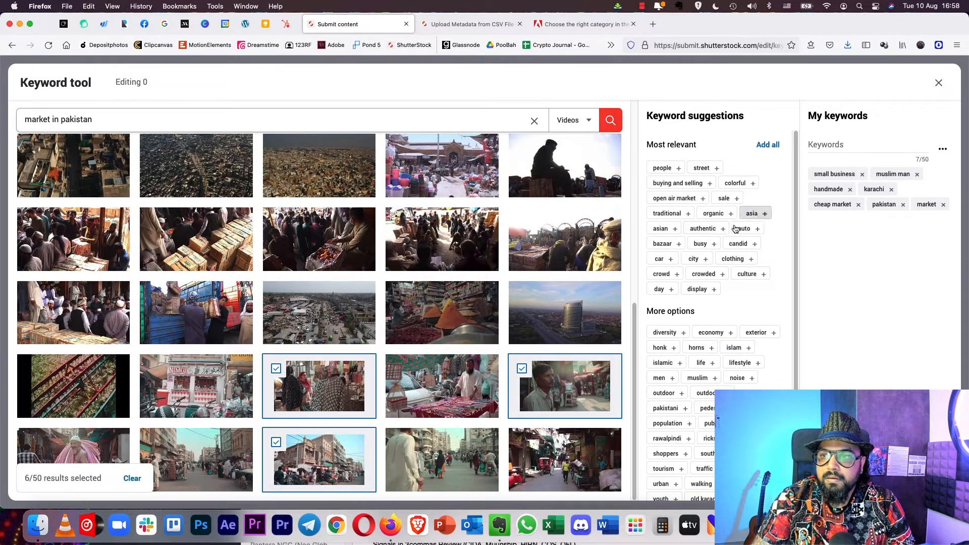
click(688, 215)
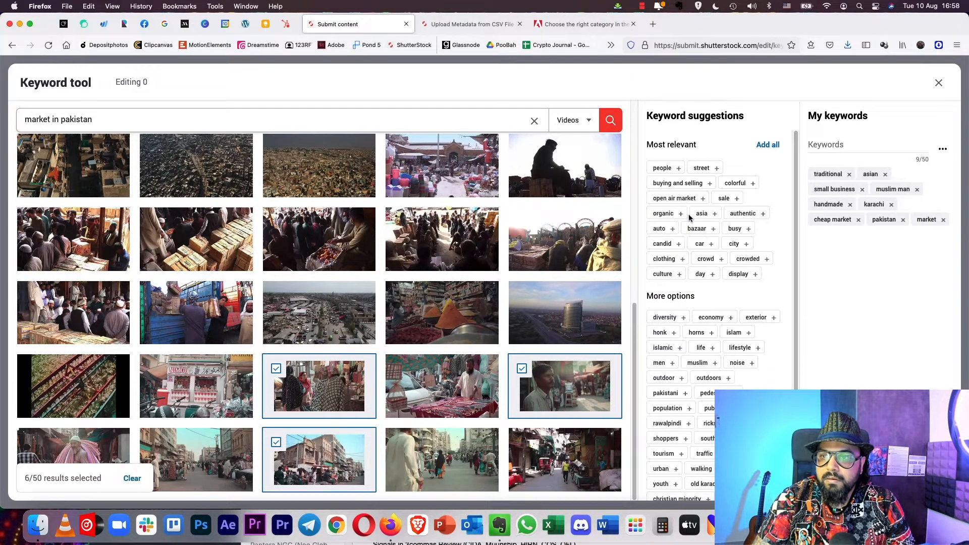
click(685, 261)
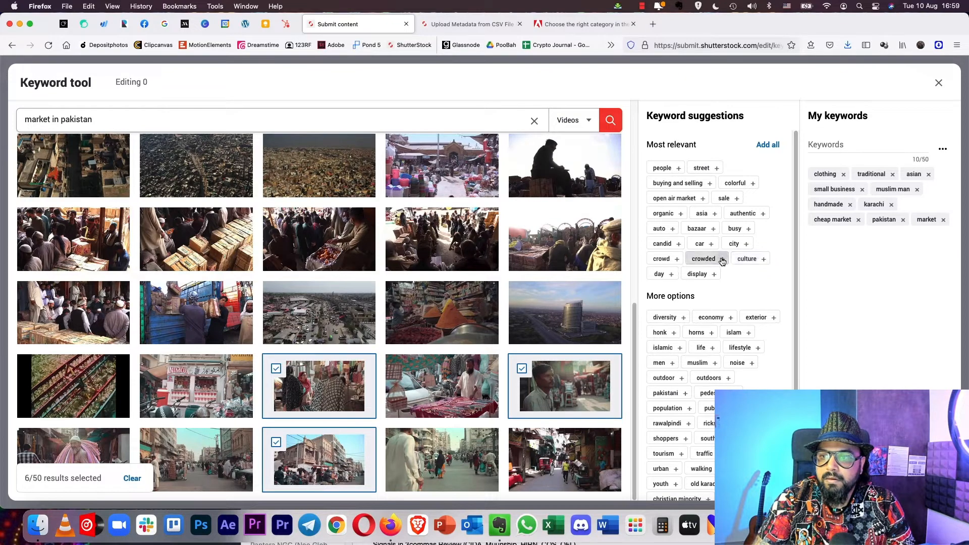
Step: Add city, bazaar, busy, open air market, buying and selling, and crowd
click(747, 245)
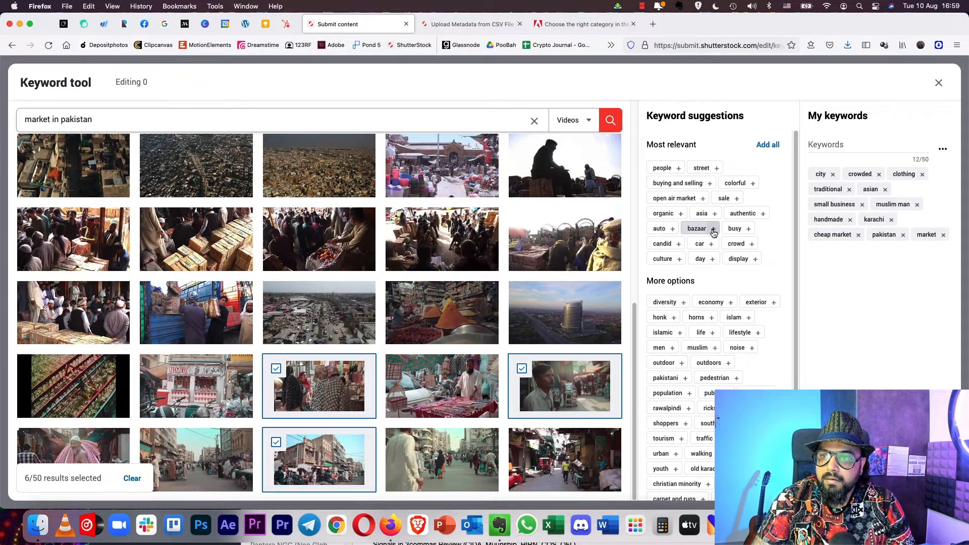
click(713, 229)
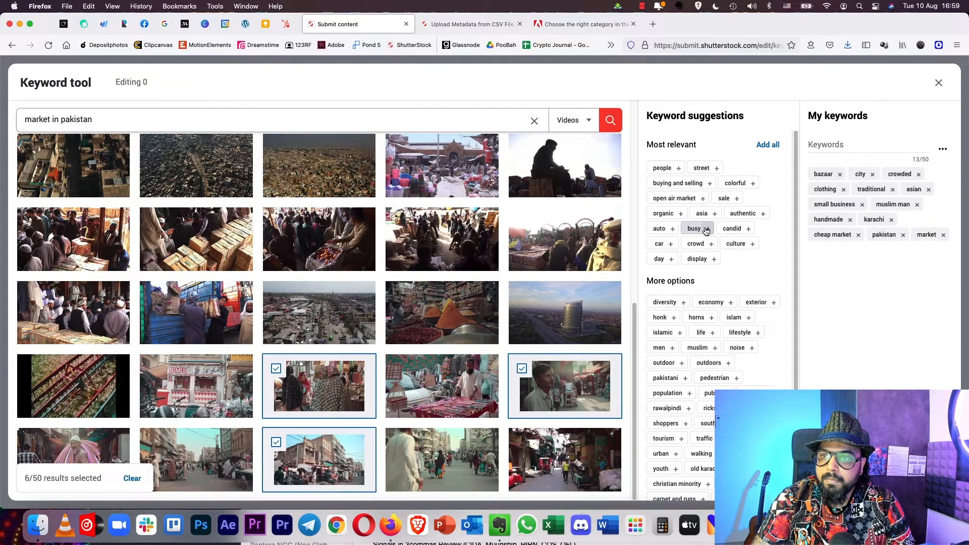
click(706, 230)
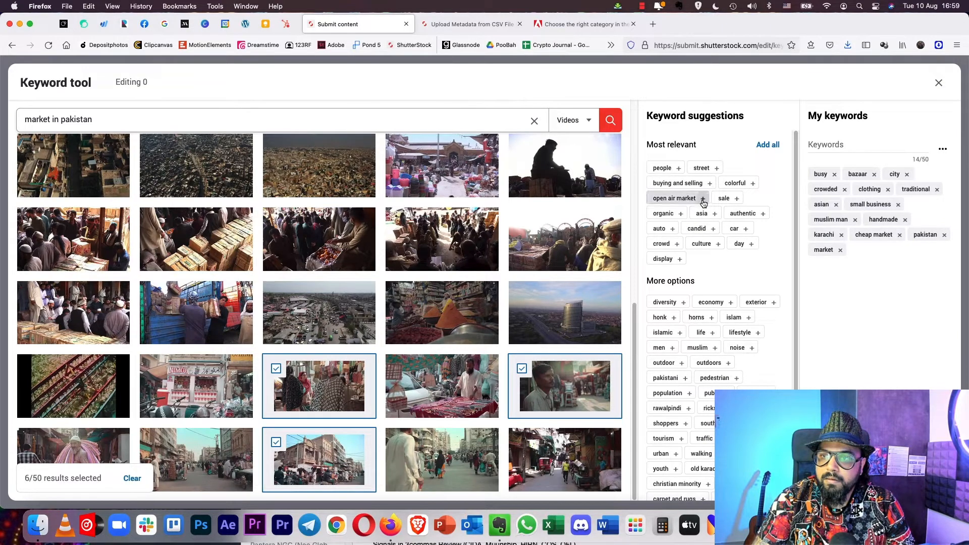
click(703, 201)
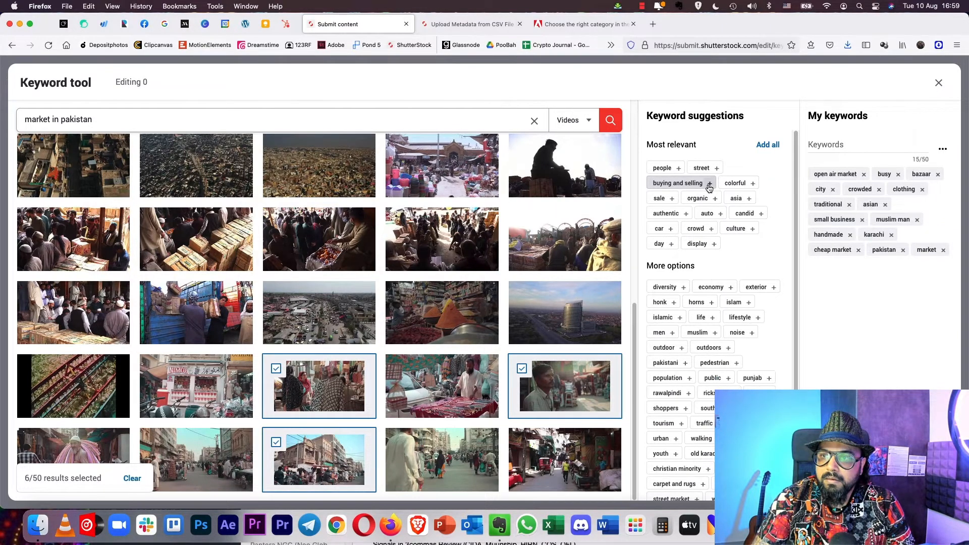
click(710, 184)
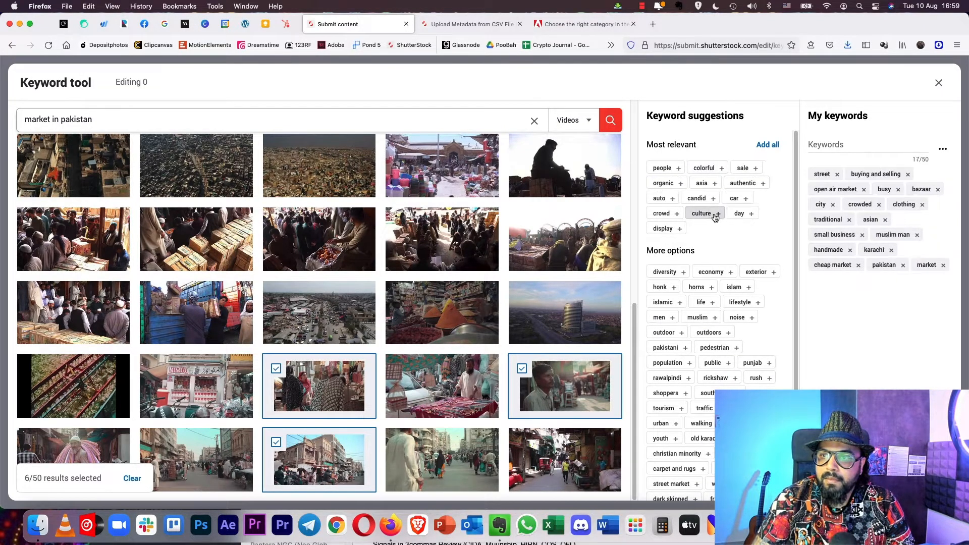
click(676, 215)
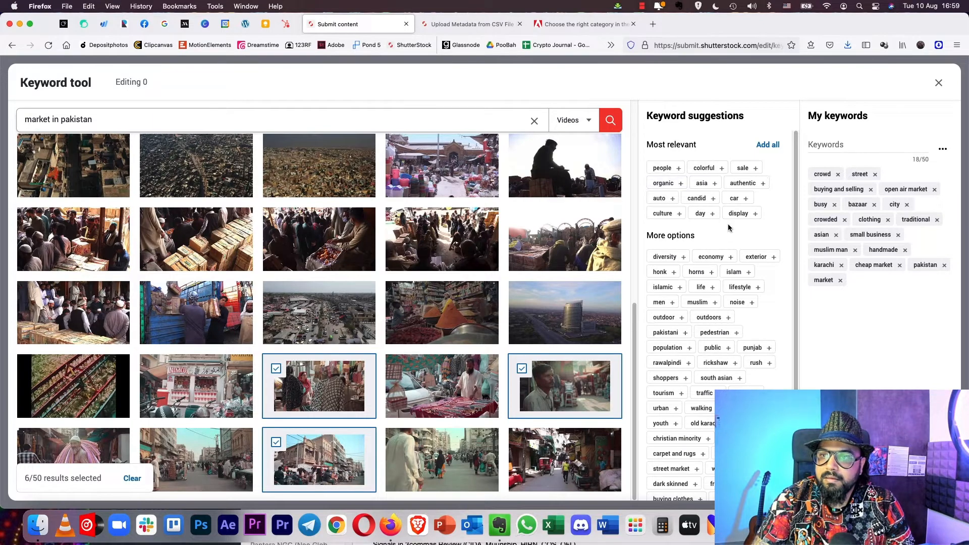
Step: Add colorful, lifestyle, pakistani, small shops, buying clothes, women clothes and old karachi
click(723, 170)
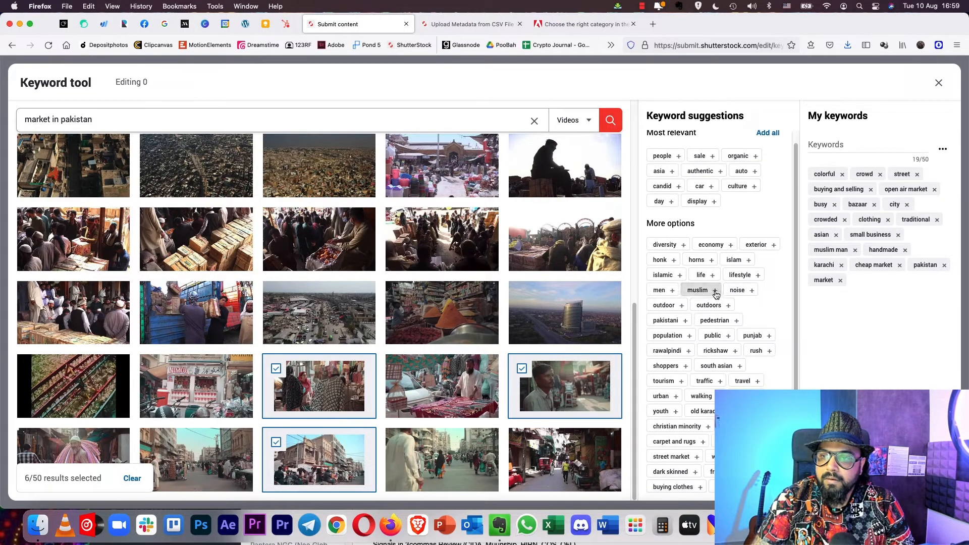
click(757, 287)
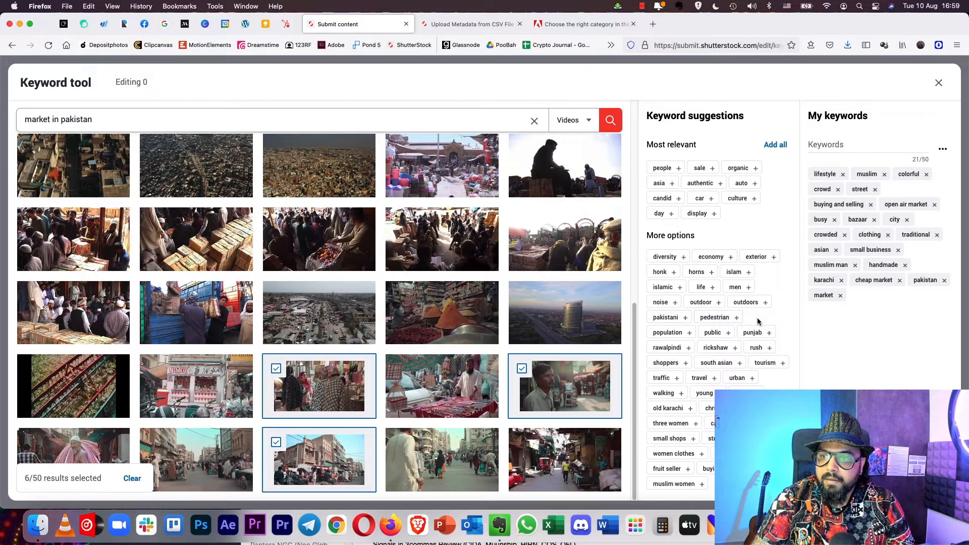
click(685, 318)
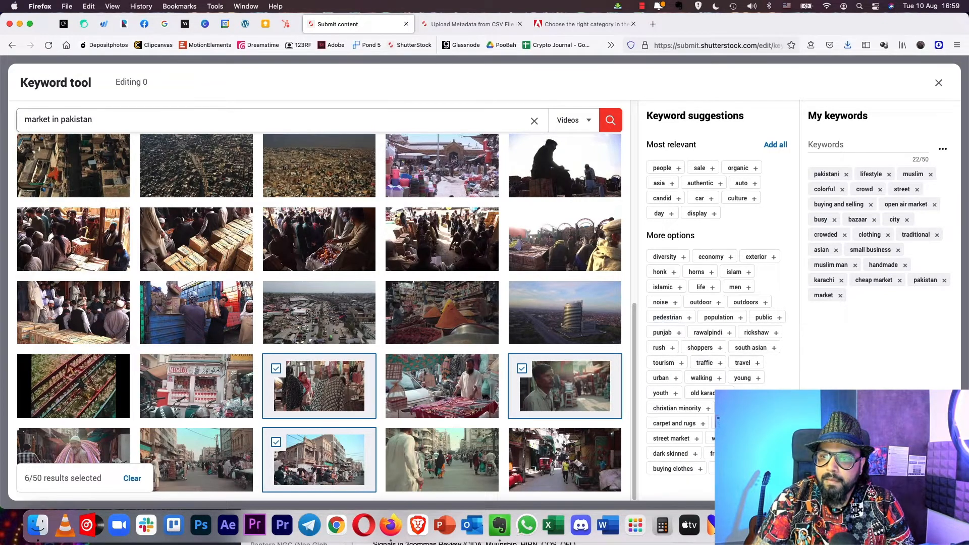
click(742, 378)
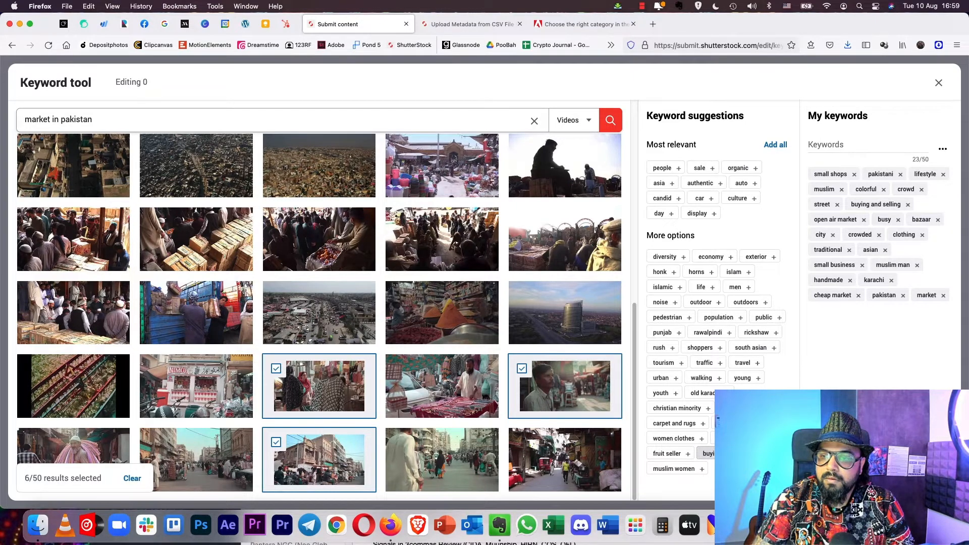
click(708, 453)
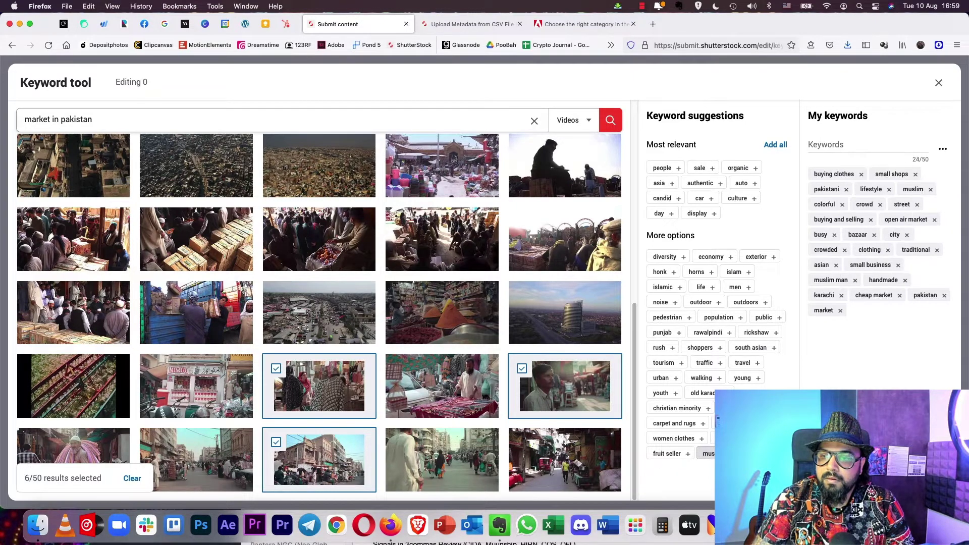
click(703, 437)
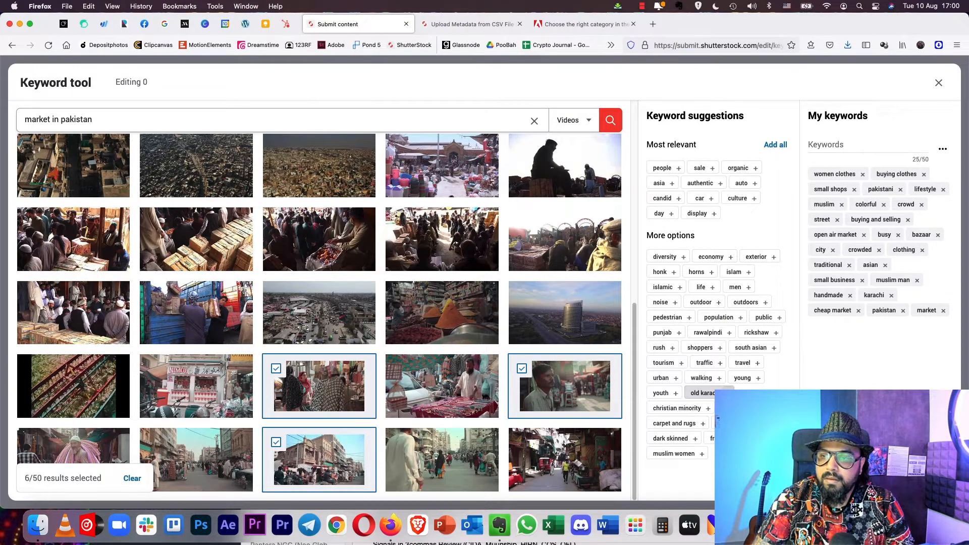
click(720, 394)
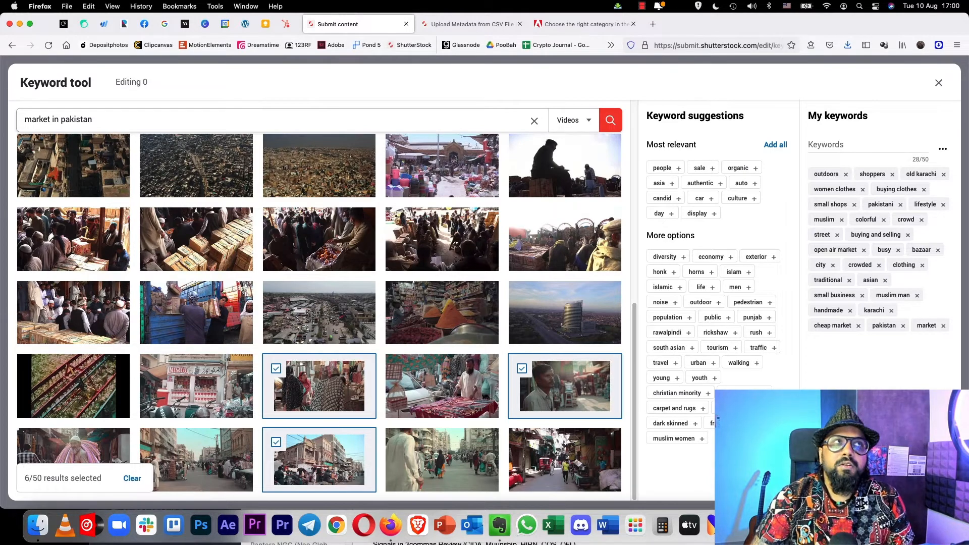
Step: Add the custom keyword 'sunday market' to the Shutterstock keyword list
click(863, 146)
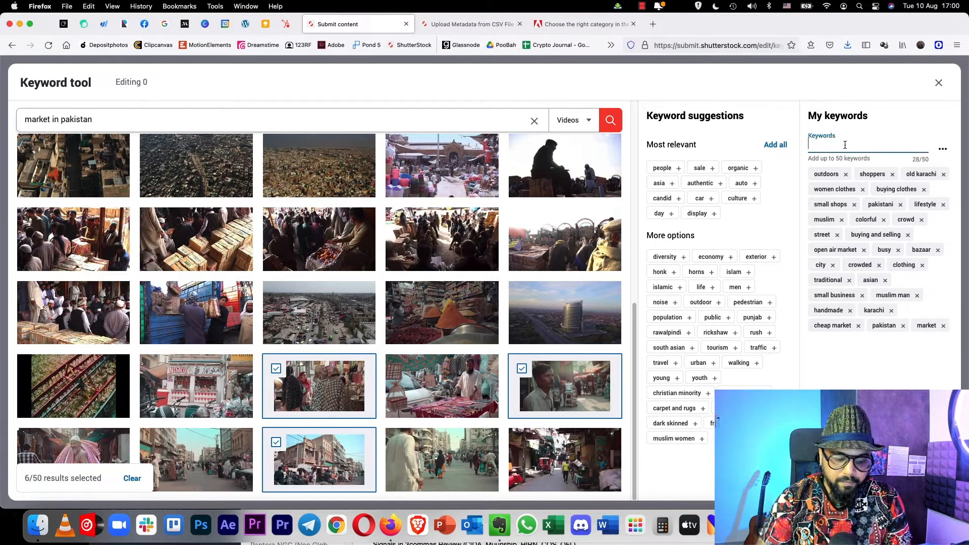
text(sunda)
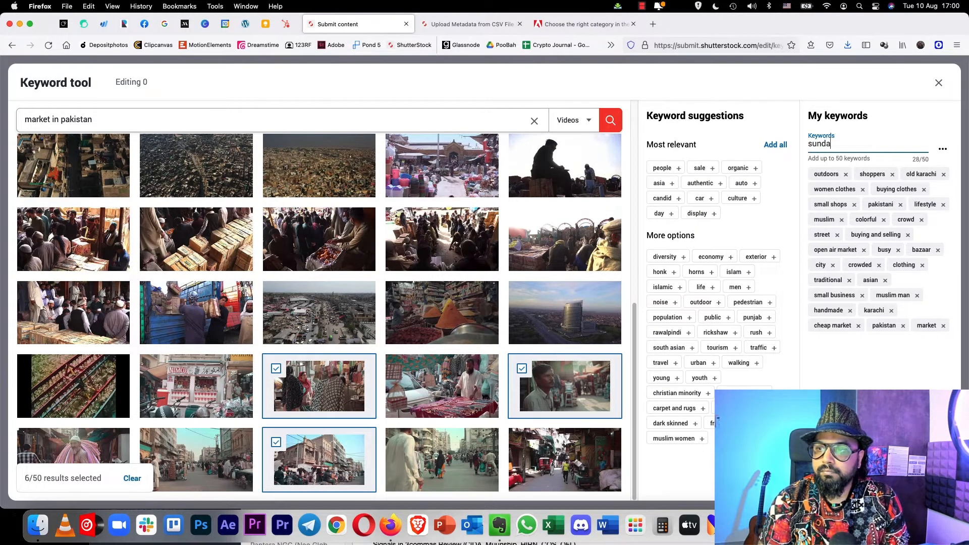
text(y)
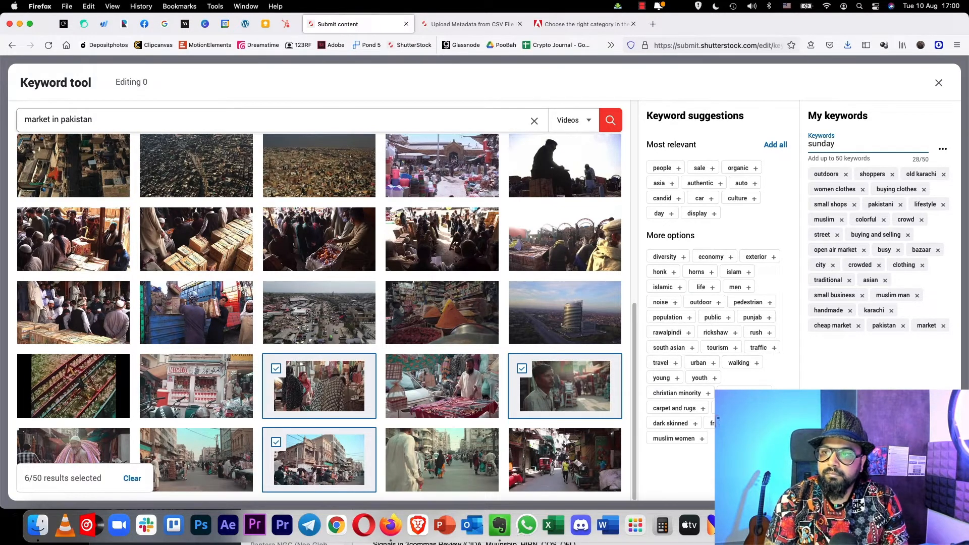
text( market)
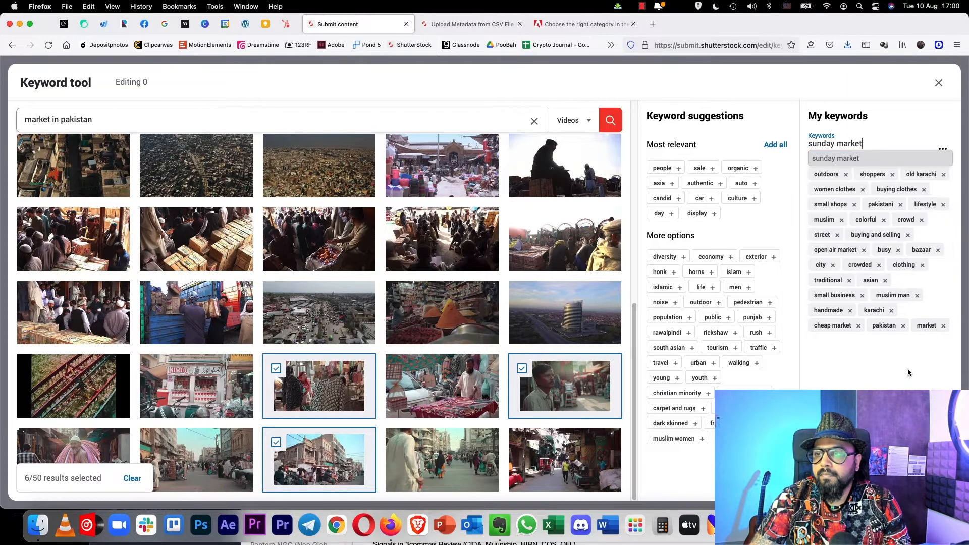
click(846, 161)
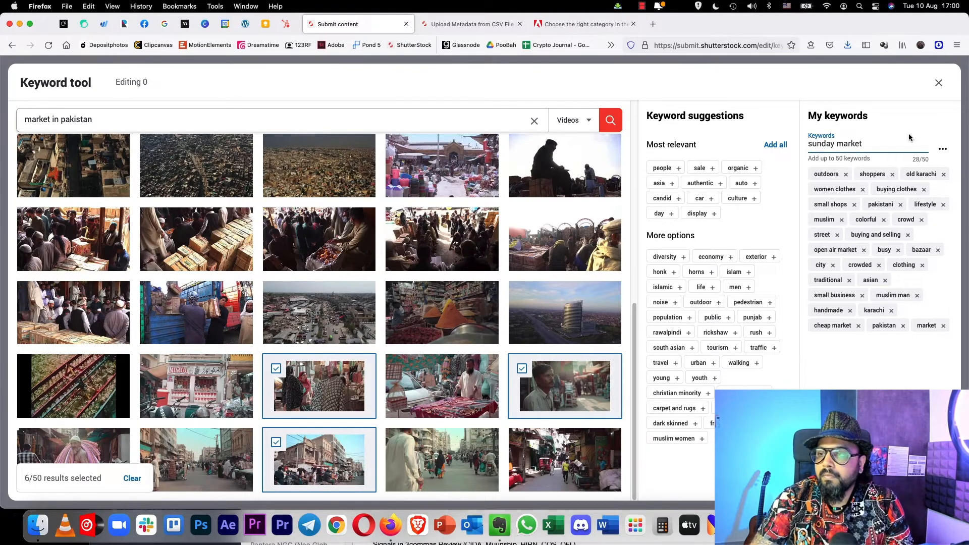
key(Return)
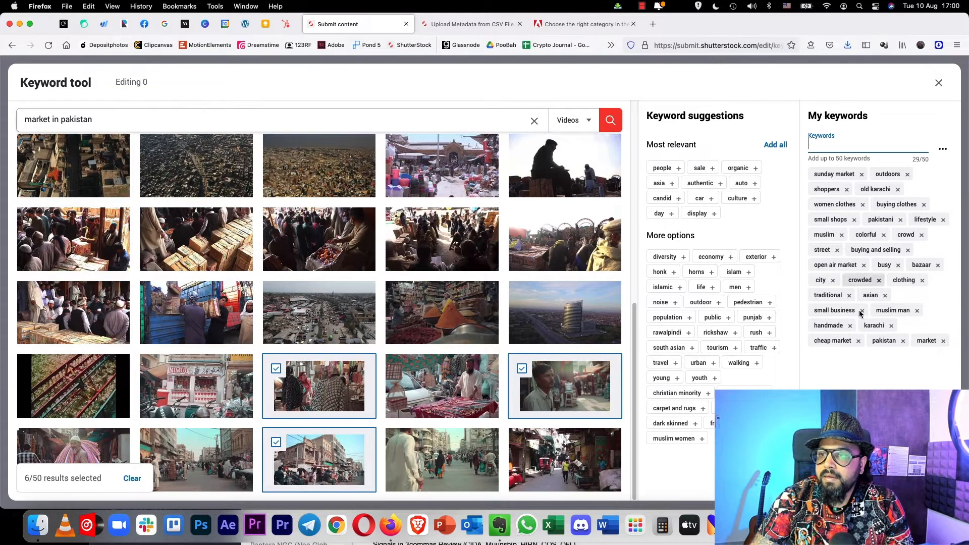
Step: Add culture from the suggestions and the custom keyword 'wholesale'
click(755, 199)
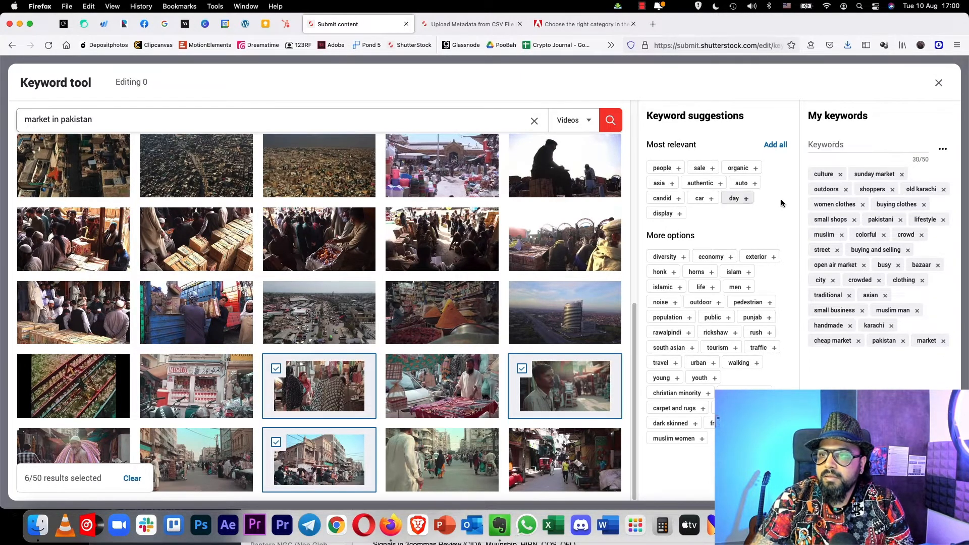
click(831, 146)
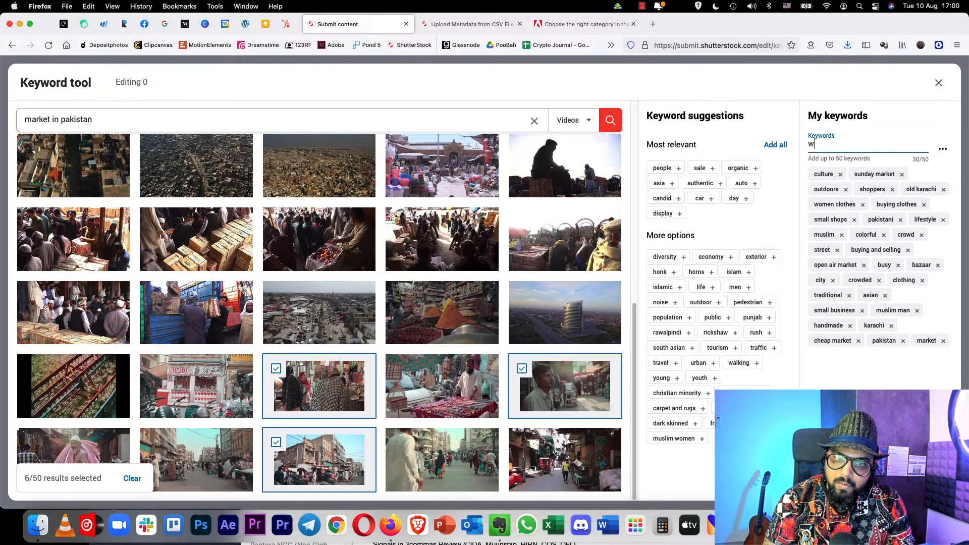
text(ho)
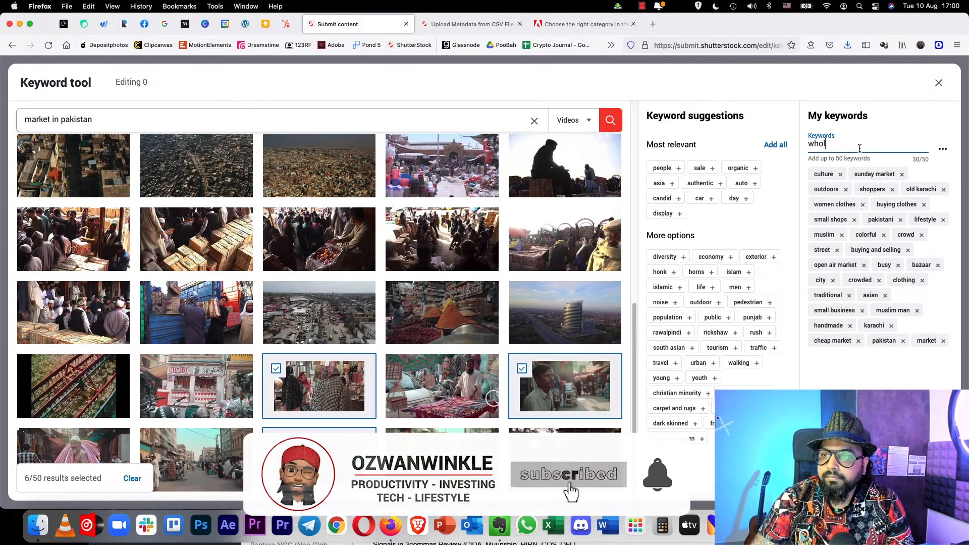
text(l)
text(esa)
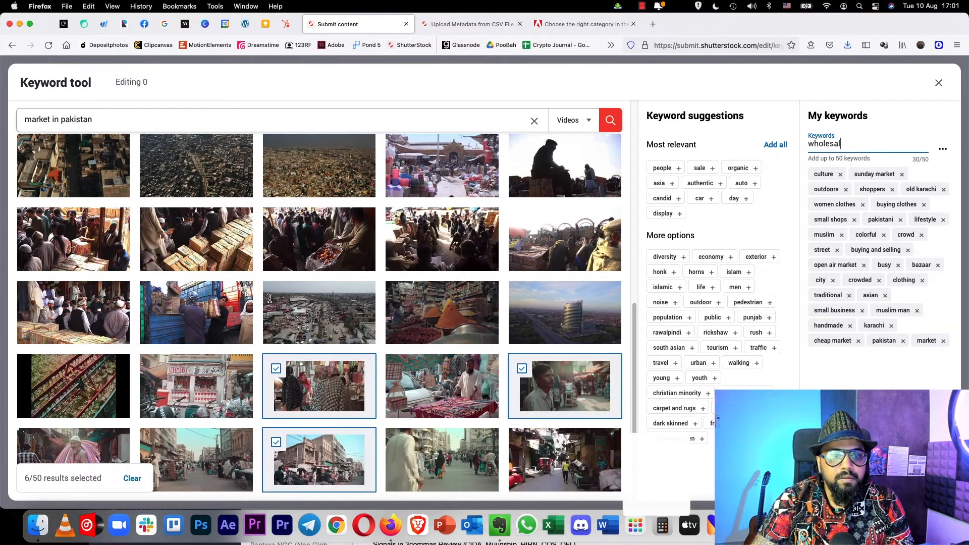
text(l)
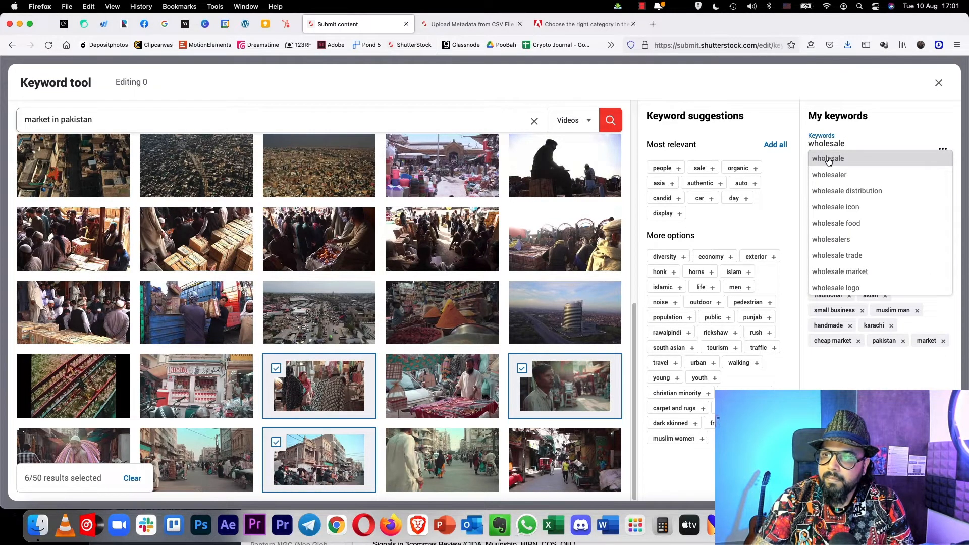
click(829, 162)
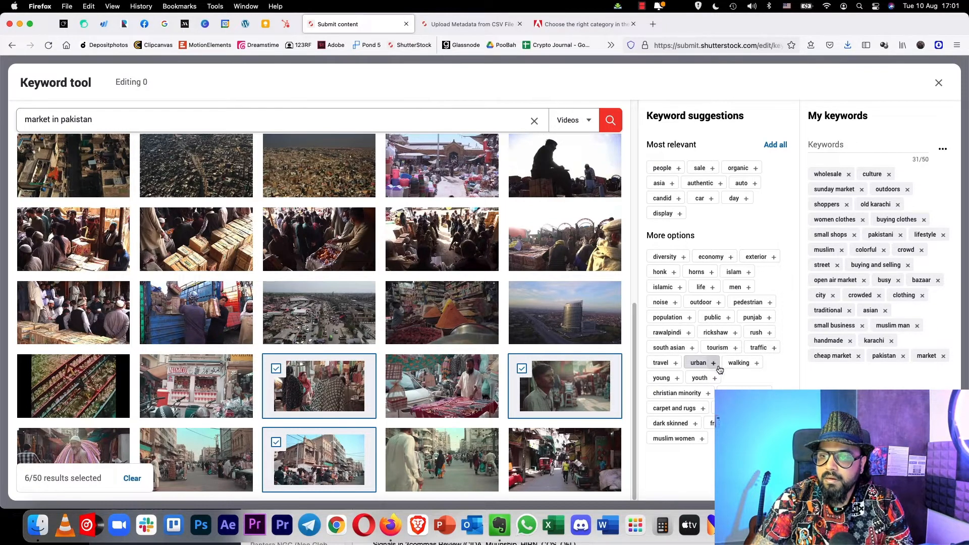
Step: Add suggested keywords urban, public, muslim women, street market and islam
click(718, 366)
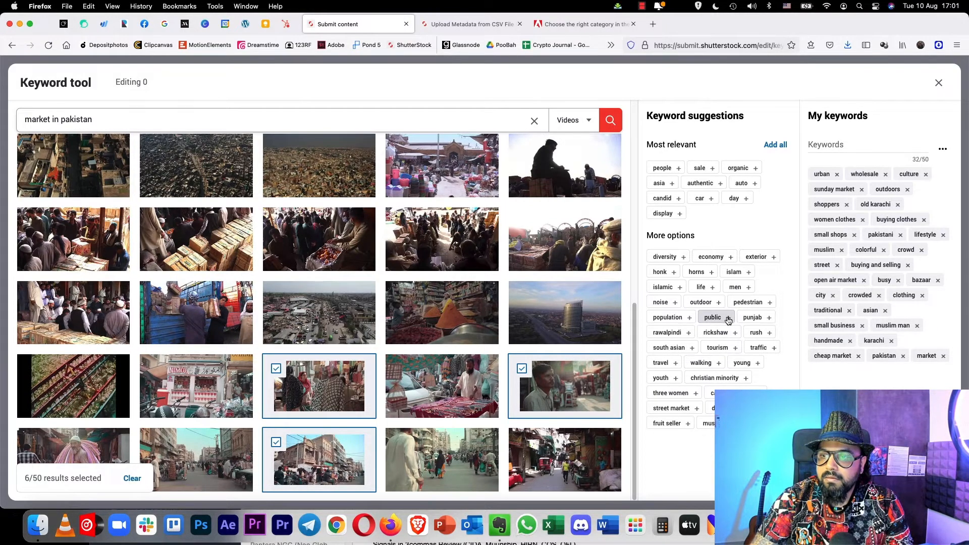
click(728, 318)
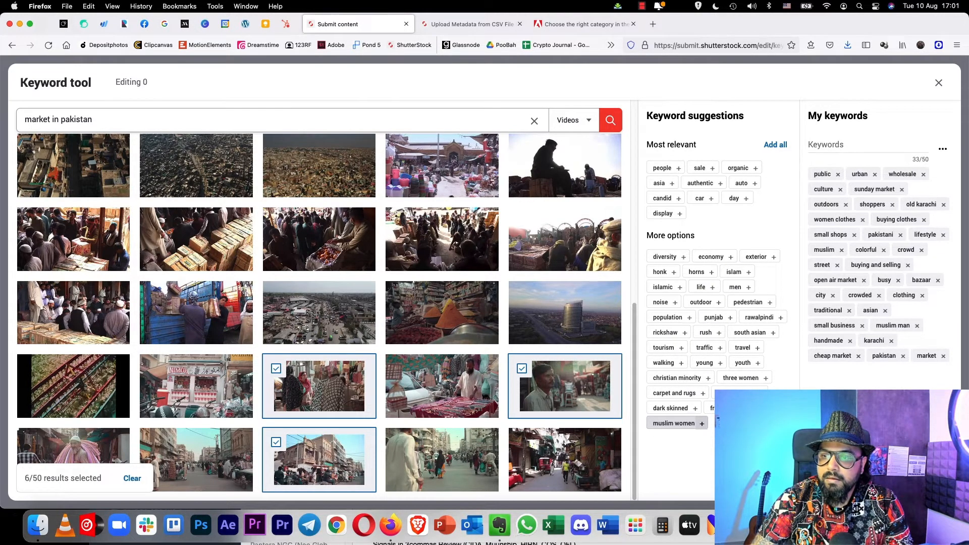
click(703, 423)
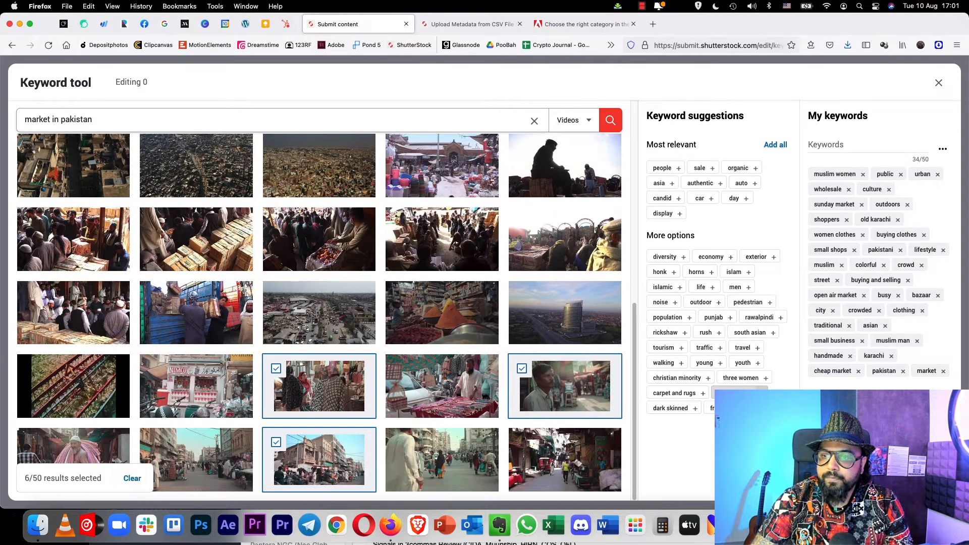
click(709, 376)
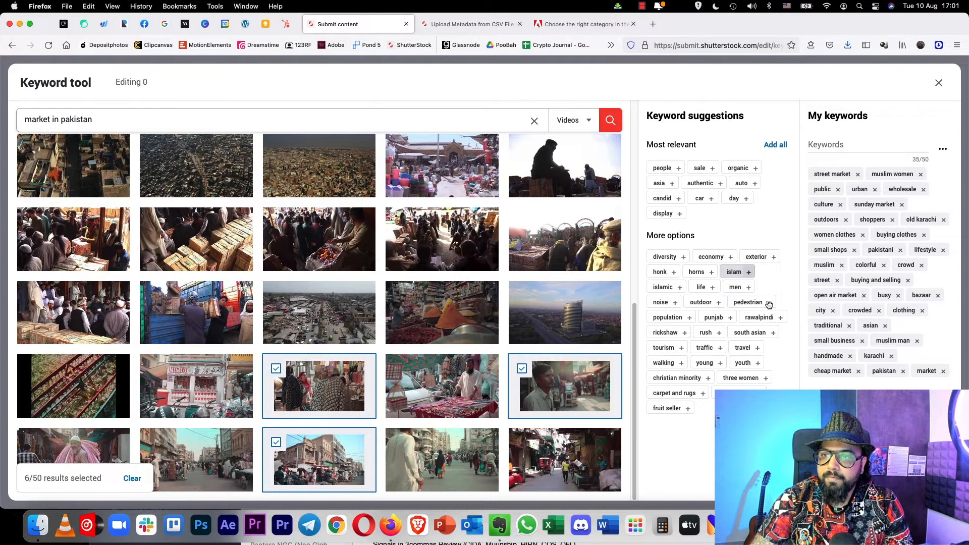
click(748, 273)
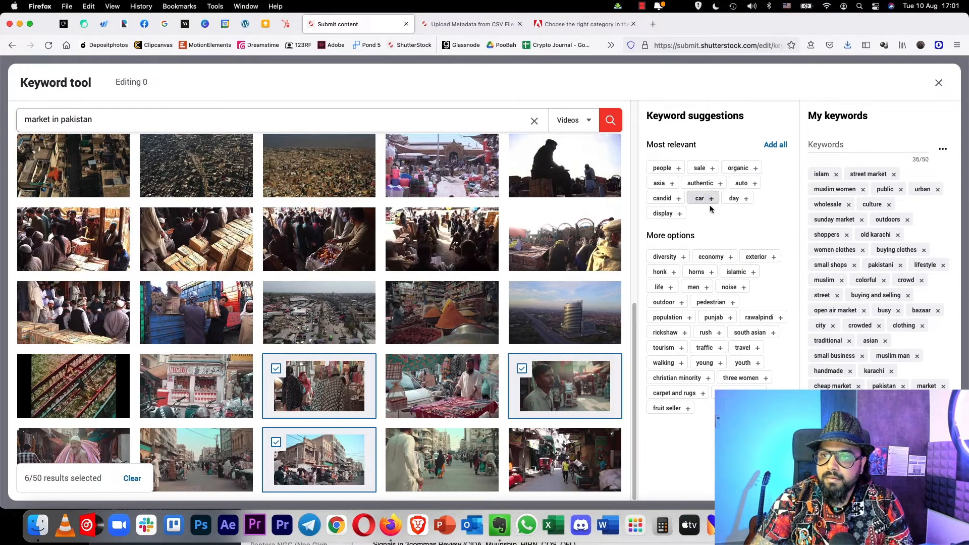
Step: Add asia, carpet and rugs, walking and travel, then copy the whole keyword list
click(675, 183)
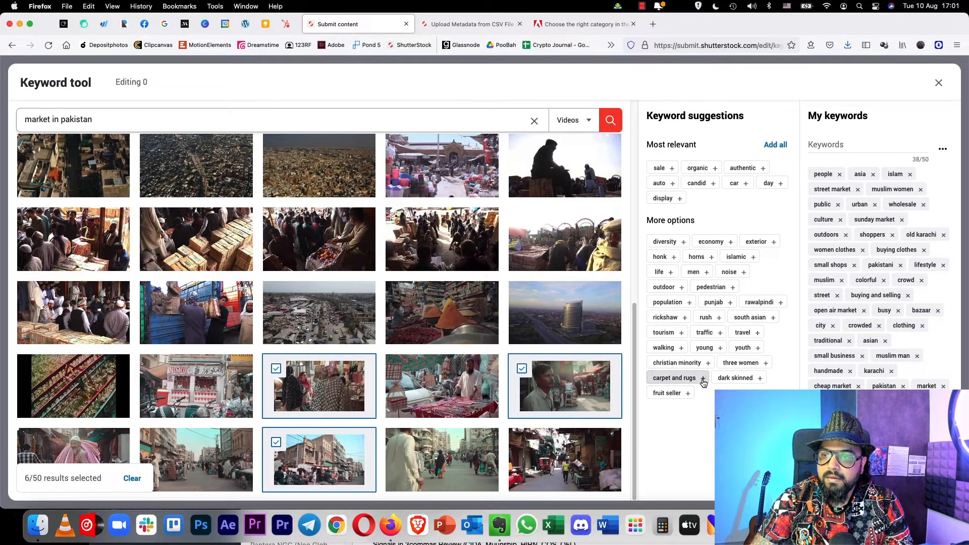
click(674, 378)
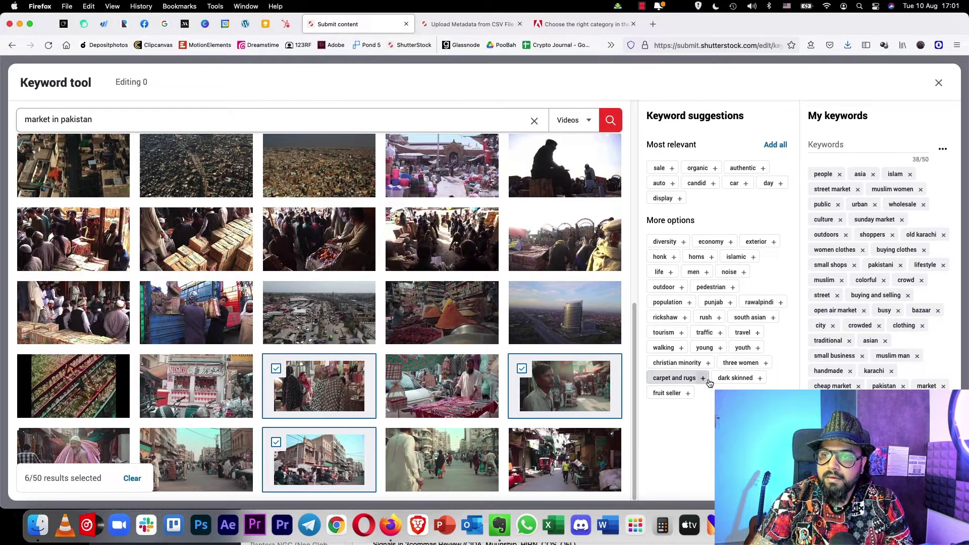
click(681, 335)
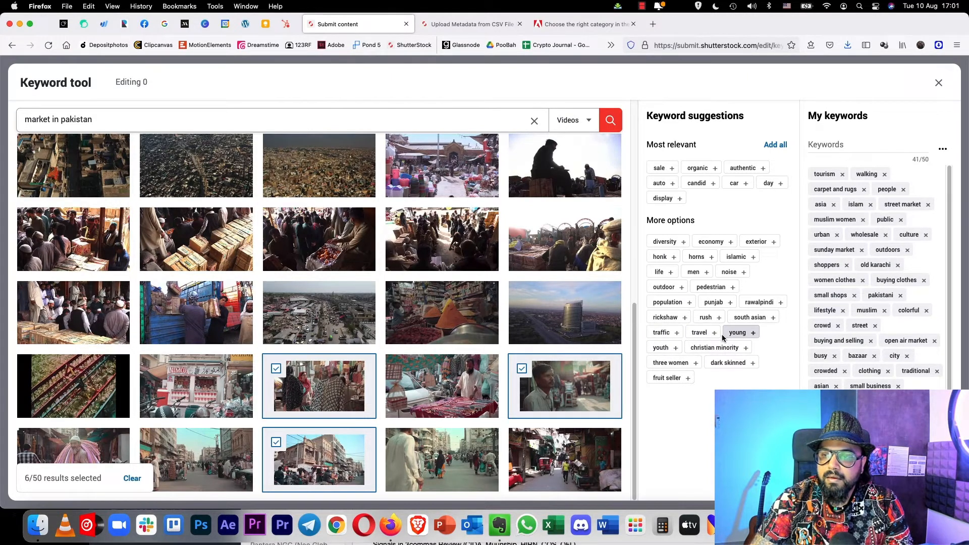
click(714, 334)
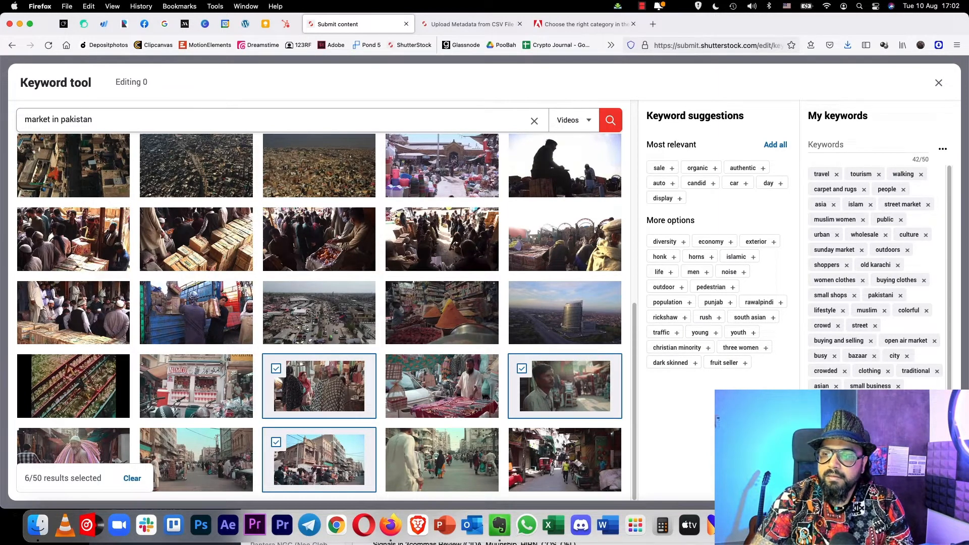
click(942, 148)
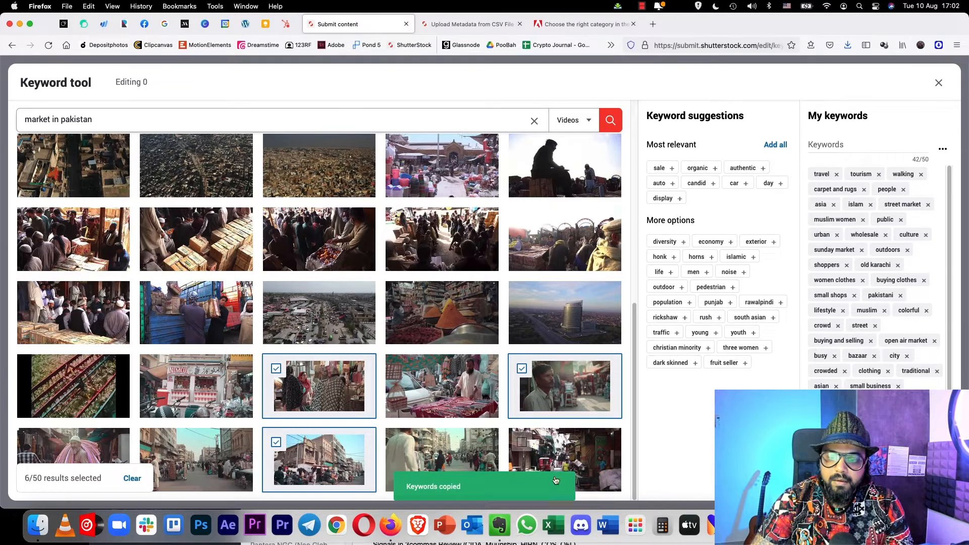
Step: Paste the copied keyword list into the first clip's Keywords cell C2
click(424, 524)
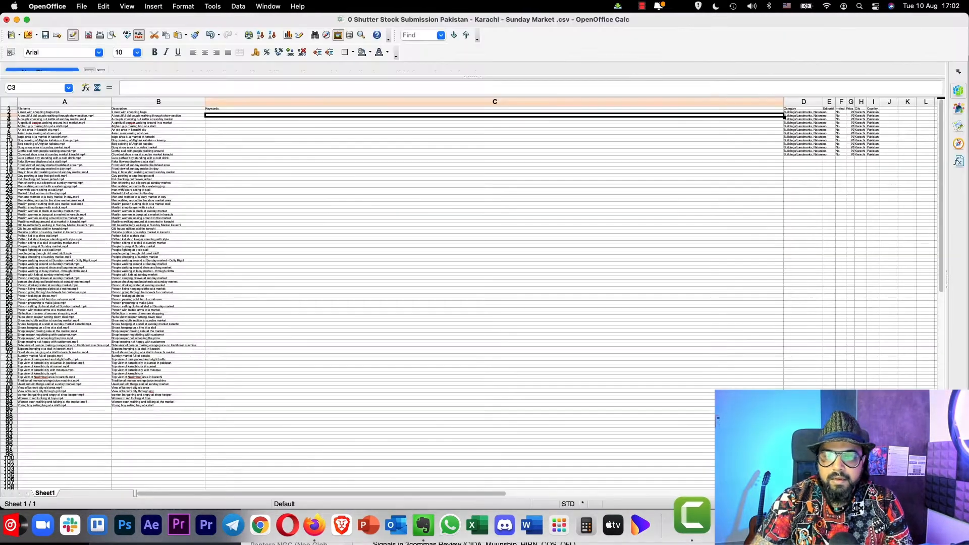
click(280, 114)
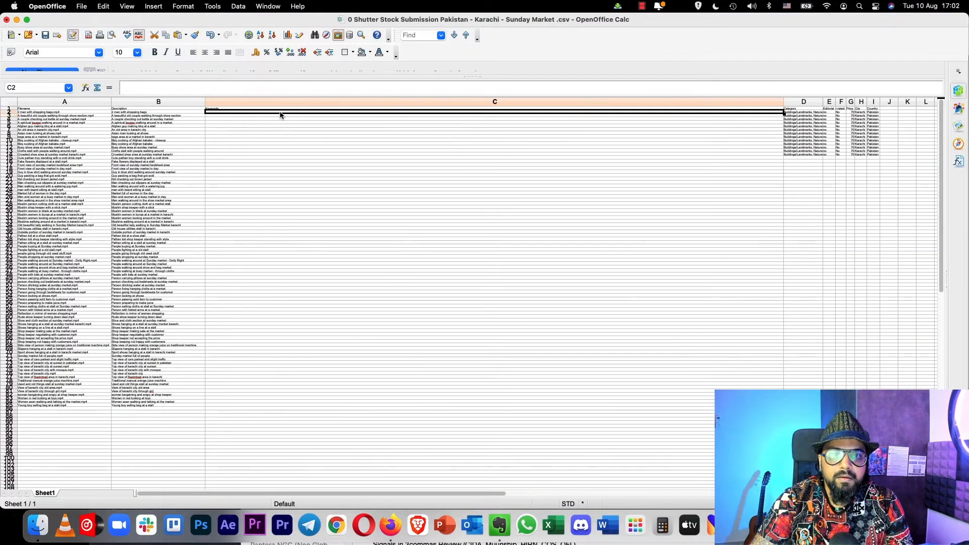
key(super+v)
Step: Append pathan, wholesale market and sunday bazaar to the end of C2's keywords
drag(757, 90, 818, 89)
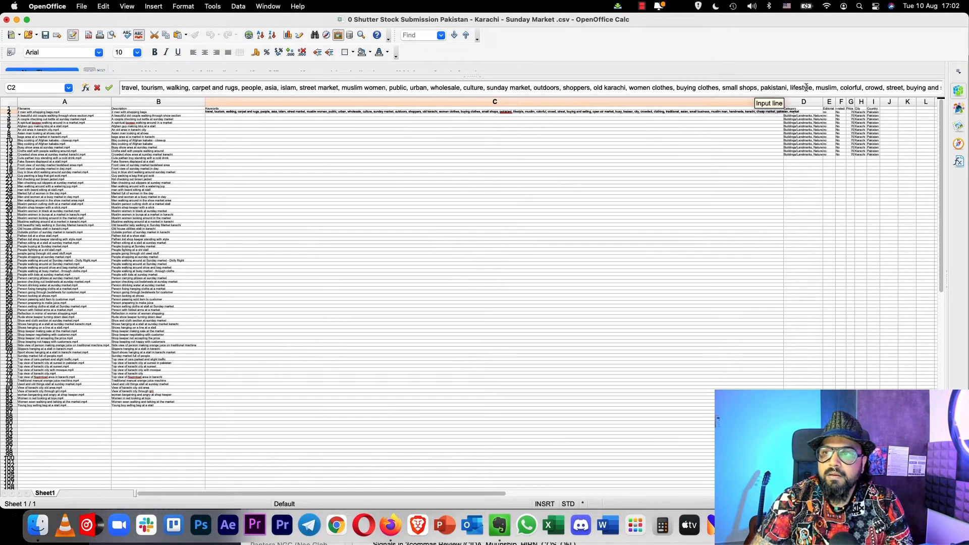
click(863, 87)
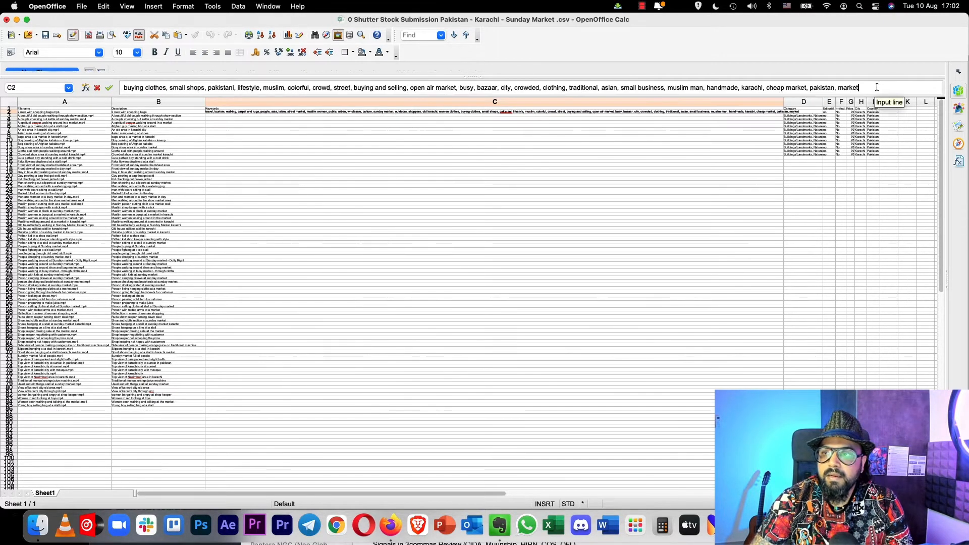
text(, )
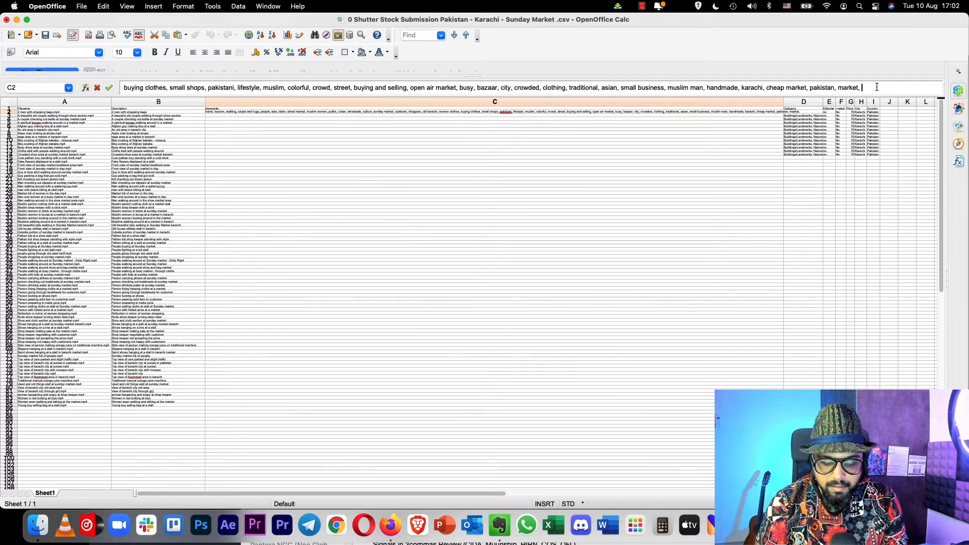
text(pathan,)
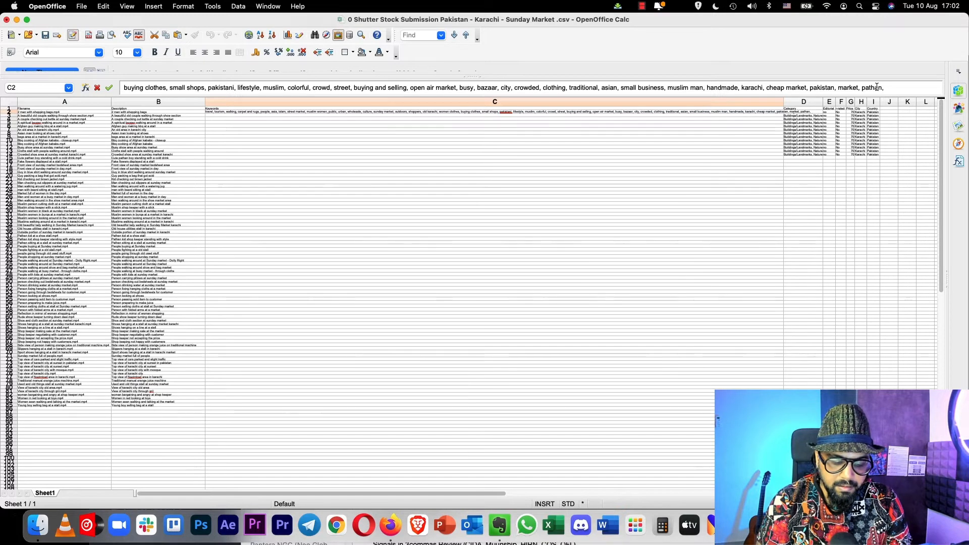
text( whole)
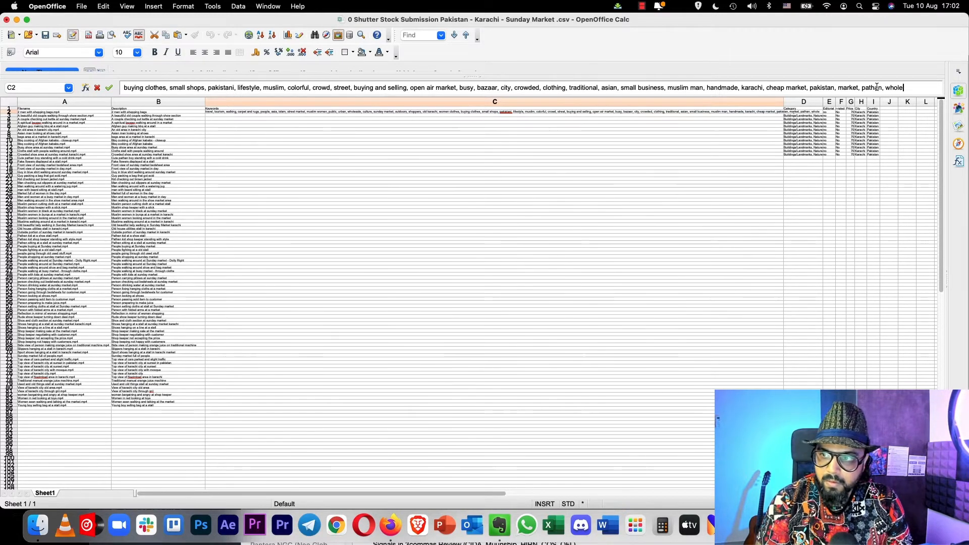
text(l)
key(BackSpace)
key(BackSpace)
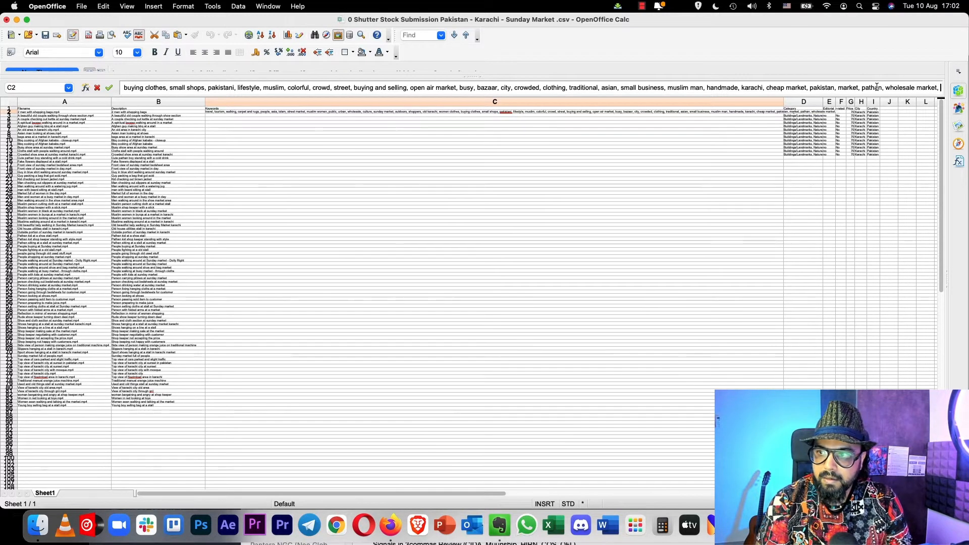
text(sun)
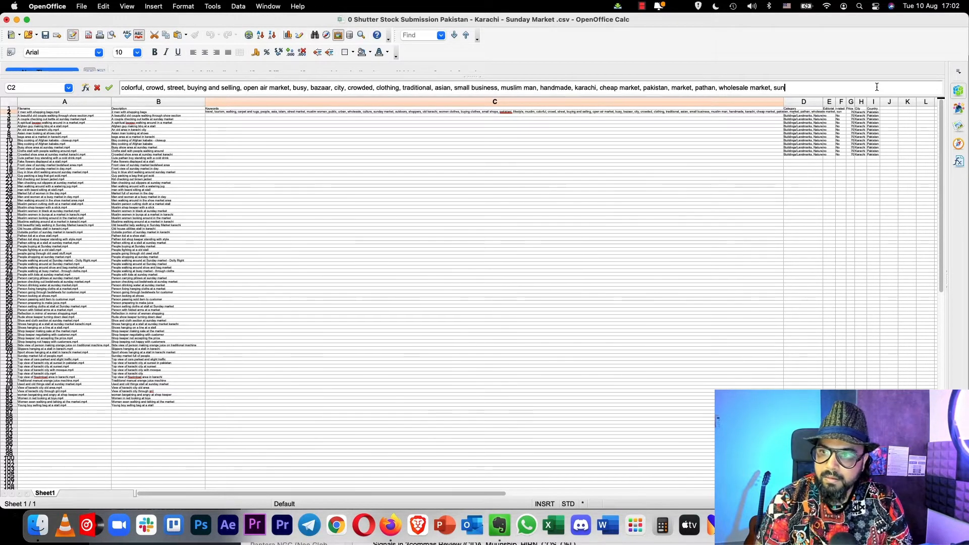
text(day bazaar, f)
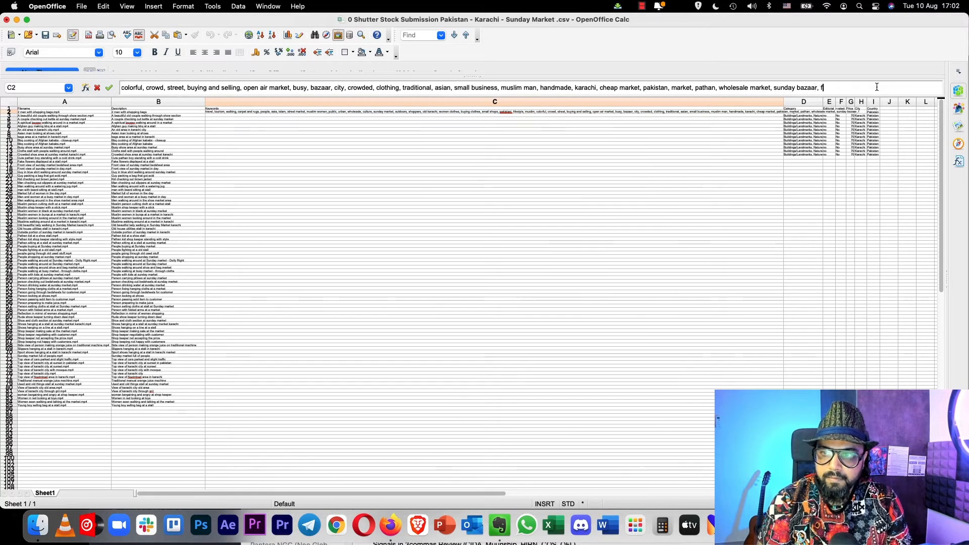
text(s mark)
text(arachi market)
key(Return)
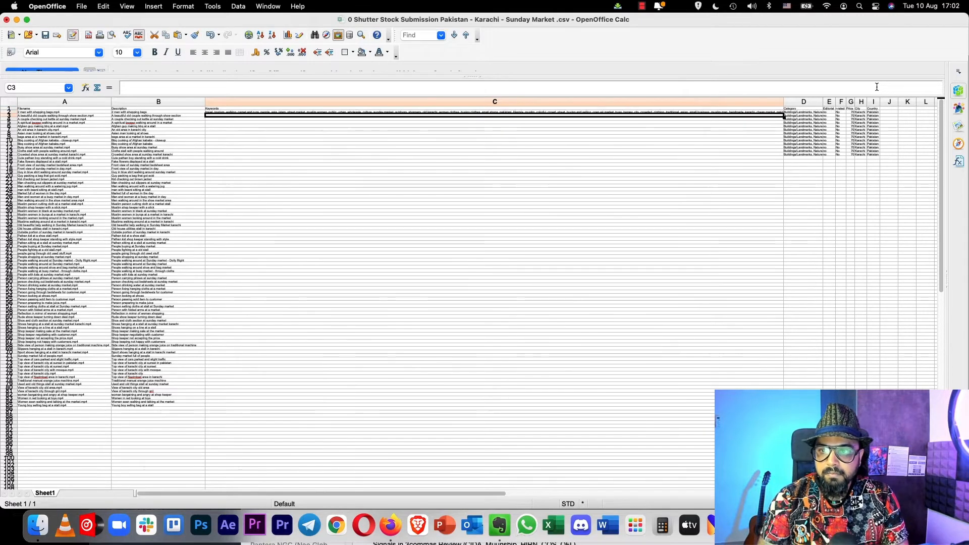
click(755, 115)
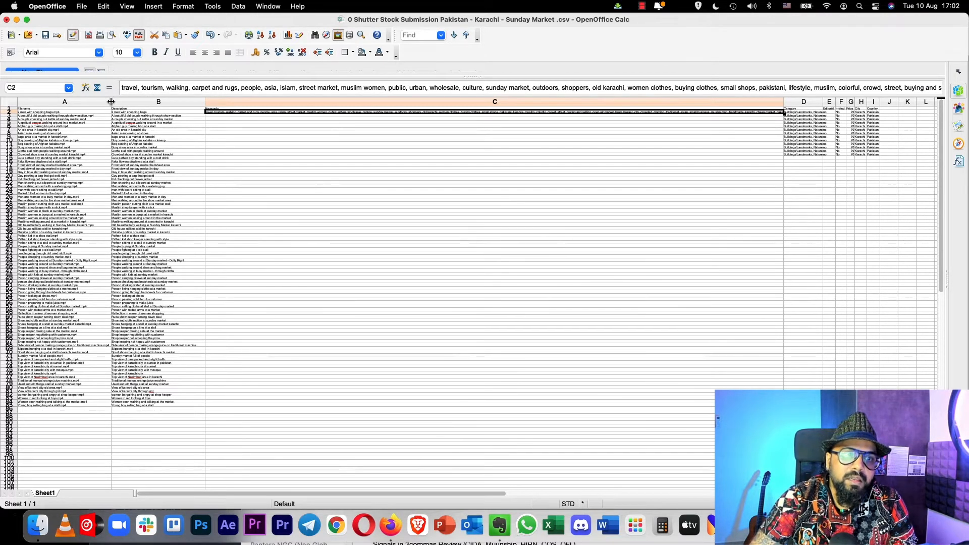
drag(112, 103, 157, 103)
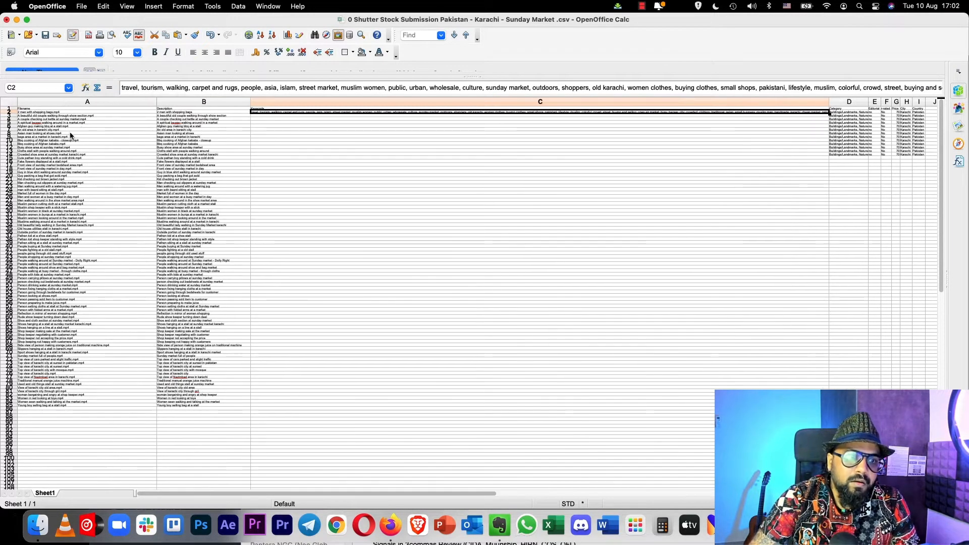
double_click(156, 101)
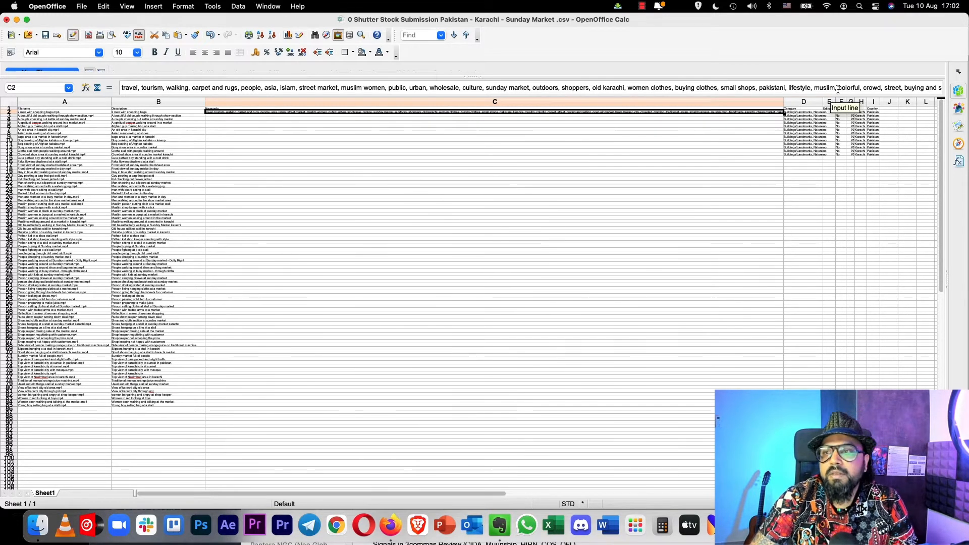
drag(849, 87, 905, 90)
click(905, 89)
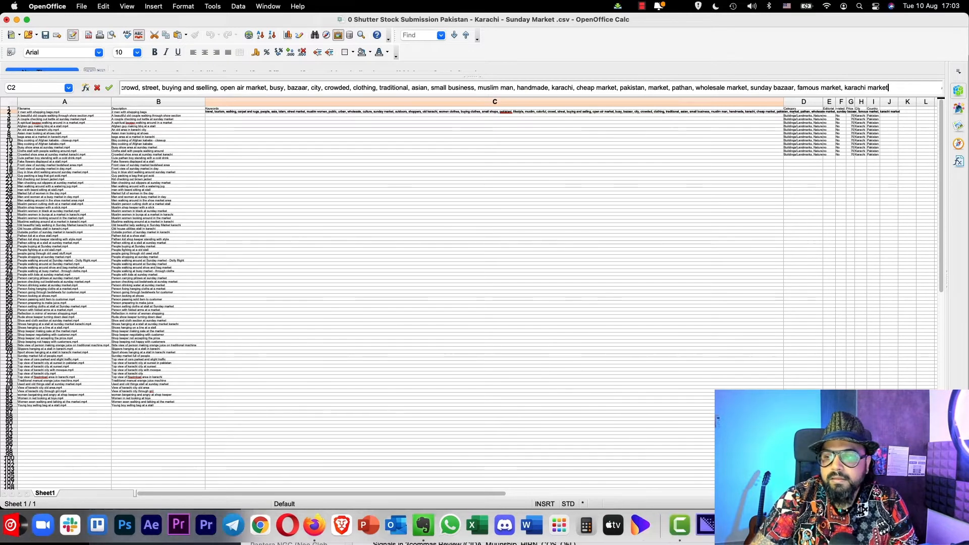
scroll(469, 287, up, 3)
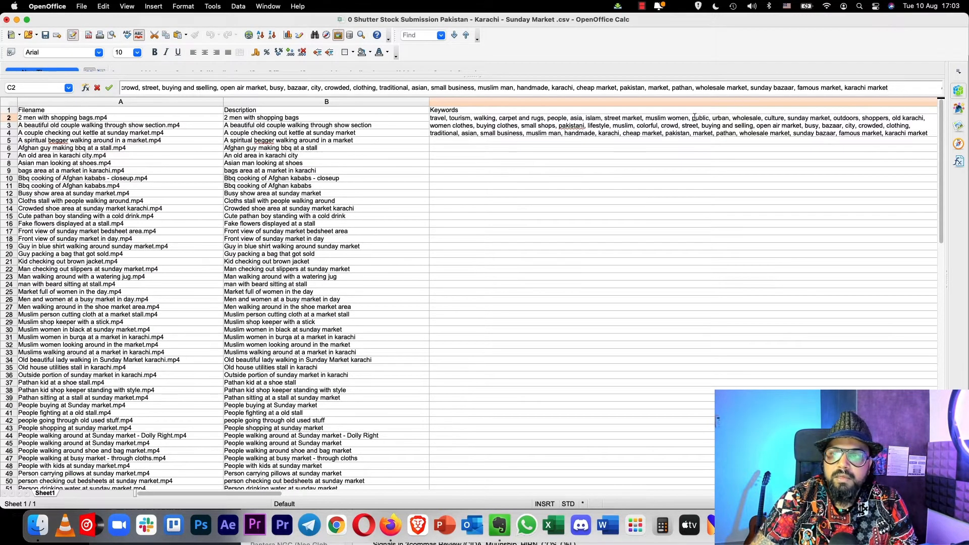
Step: Paste C2's keyword list into the Keywords cells C3 through C85
click(482, 155)
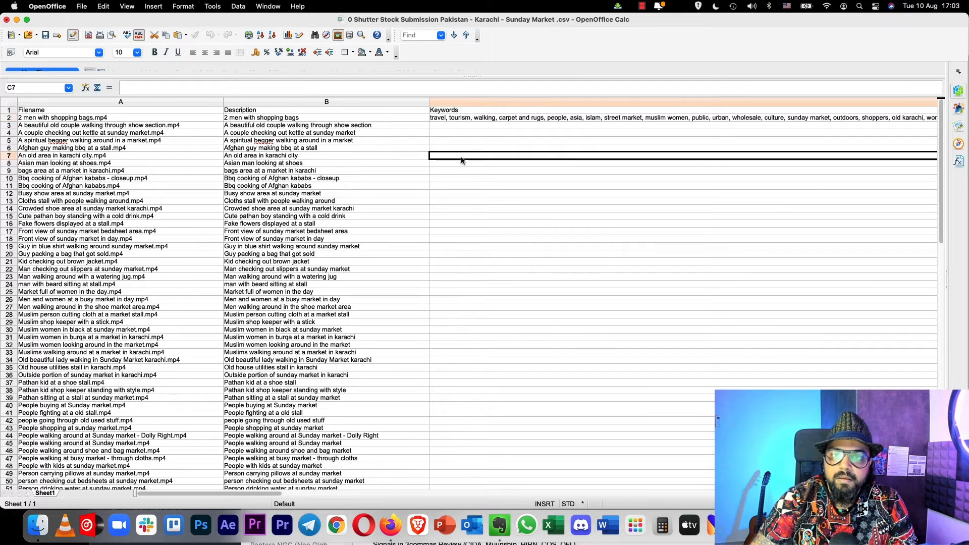
click(441, 118)
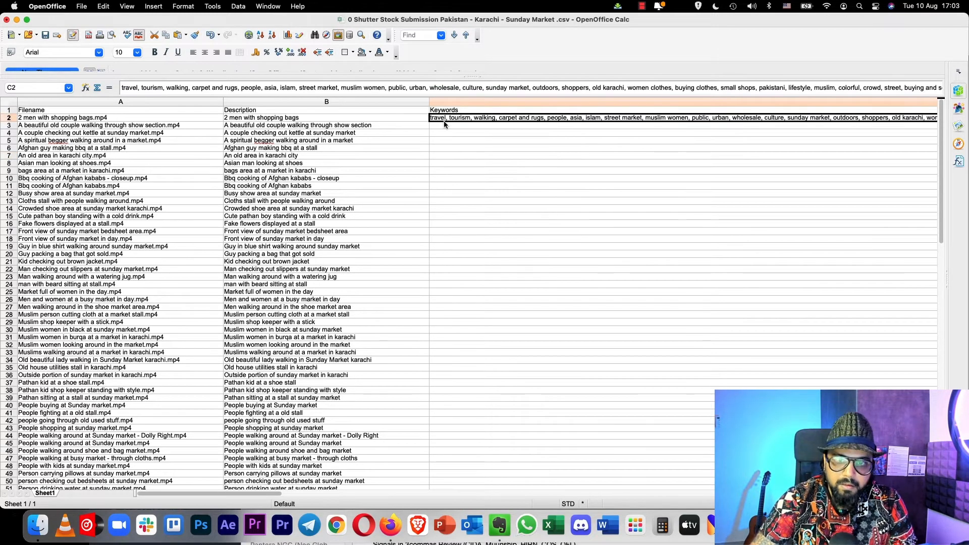
click(445, 126)
scroll(504, 318, down, 6)
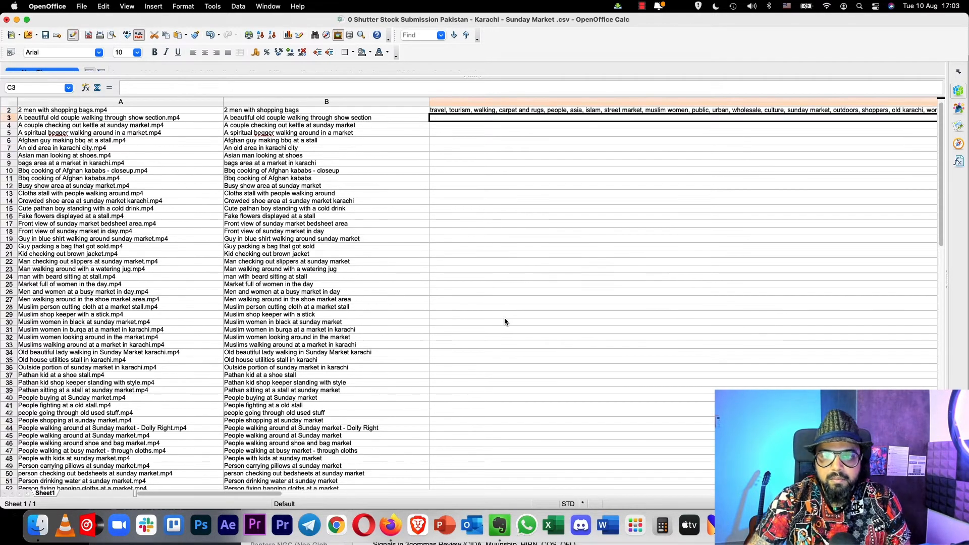
scroll(505, 318, down, 6)
scroll(504, 318, down, 6)
scroll(504, 318, down, 3)
scroll(505, 317, down, 3)
scroll(504, 317, down, 3)
scroll(505, 318, down, 3)
scroll(504, 317, down, 2)
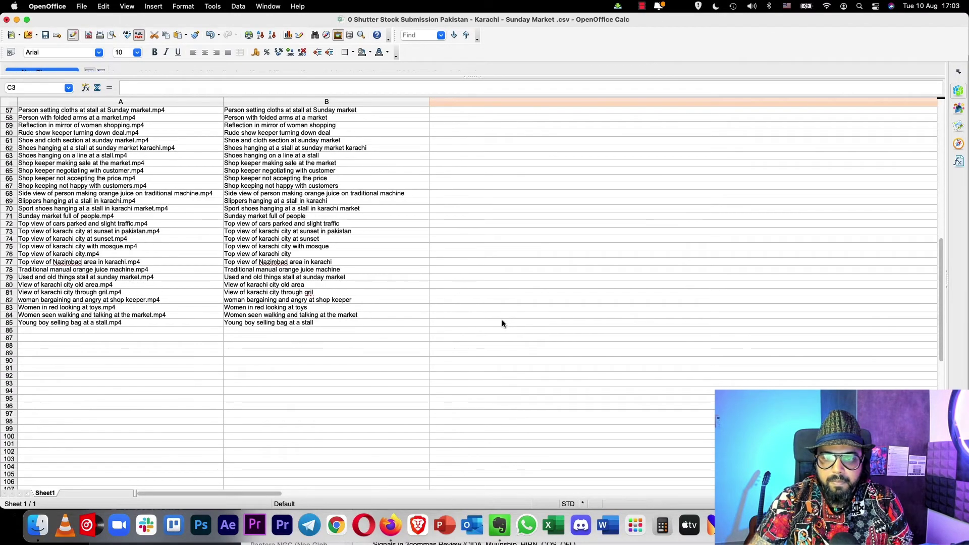
shift+click(441, 323)
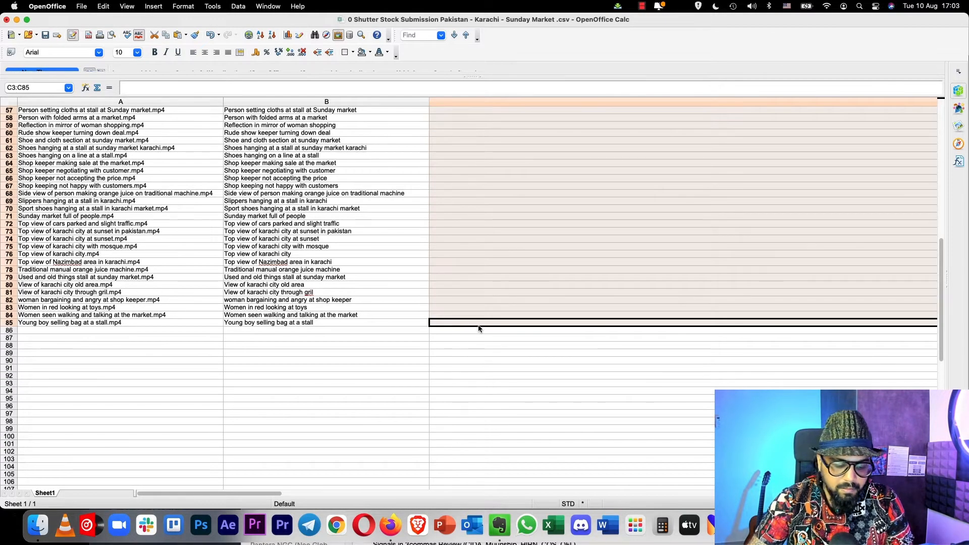
key(super+v)
scroll(478, 329, up, 3)
scroll(479, 329, up, 5)
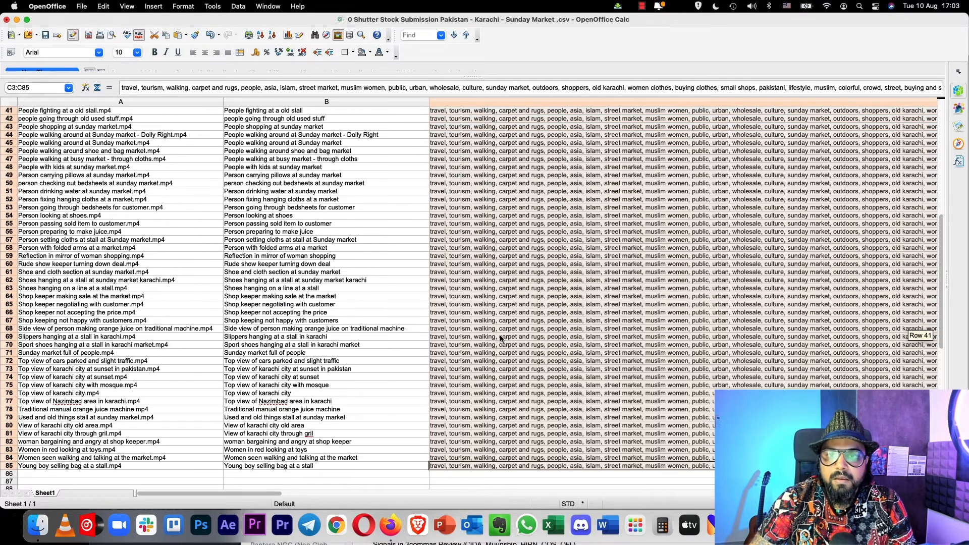
scroll(500, 338, up, 4)
scroll(501, 338, up, 3)
scroll(501, 338, up, 3)
scroll(501, 338, up, 2)
scroll(501, 337, up, 3)
Step: Check the pasted rows and start editing the Afghan bbq clip's keywords in C6
drag(436, 125, 438, 135)
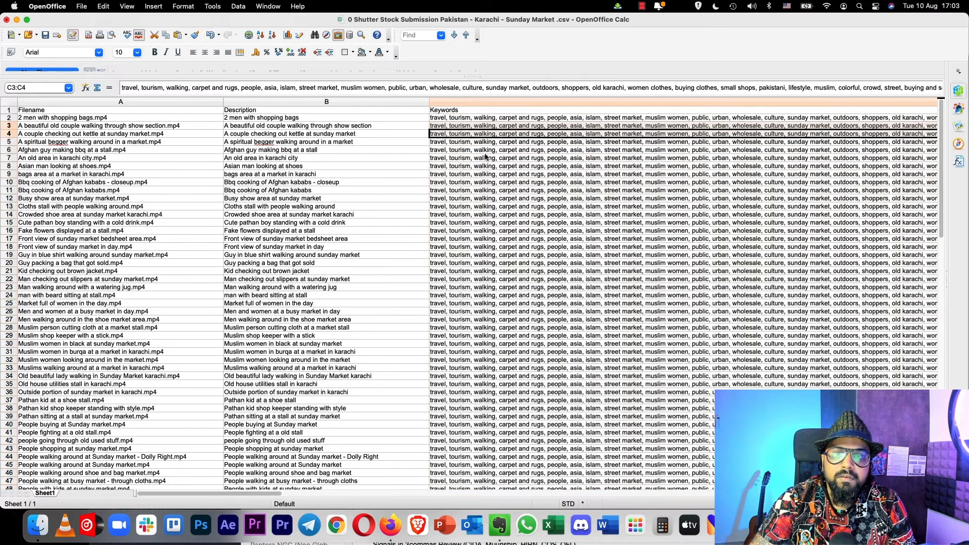
click(455, 150)
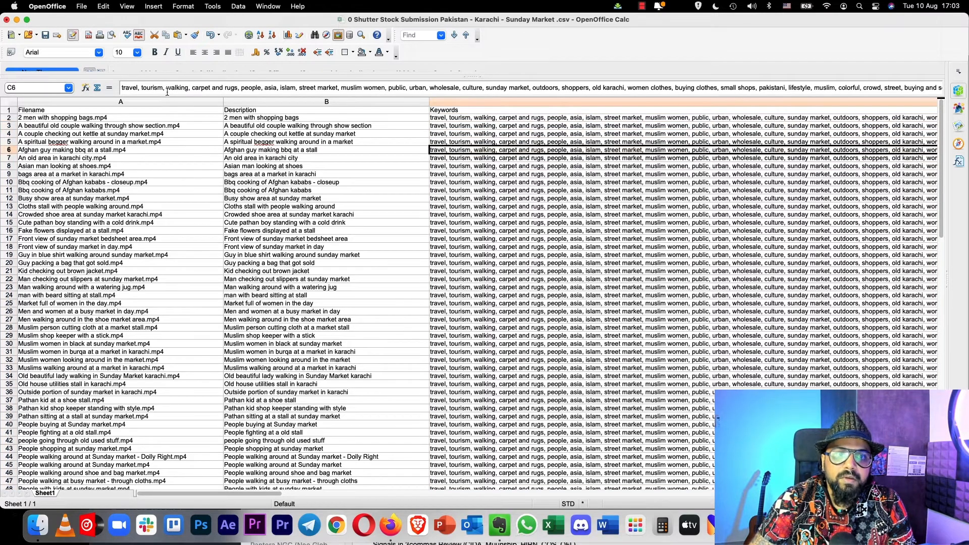
click(121, 87)
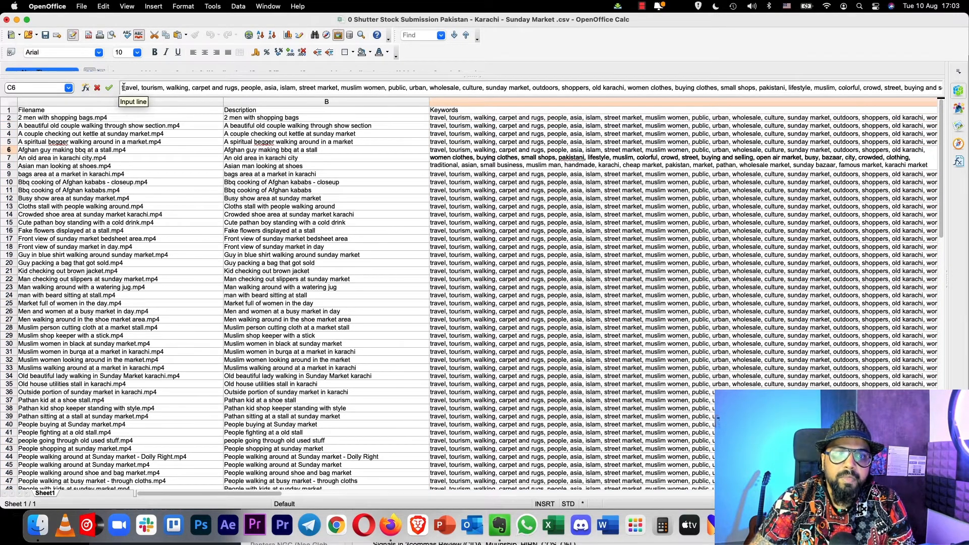
text(afgha)
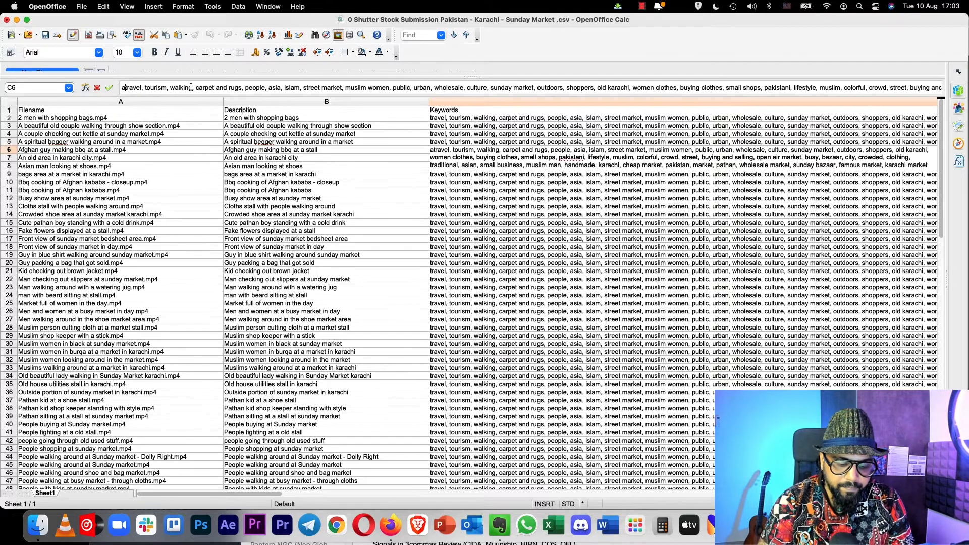
text(n)
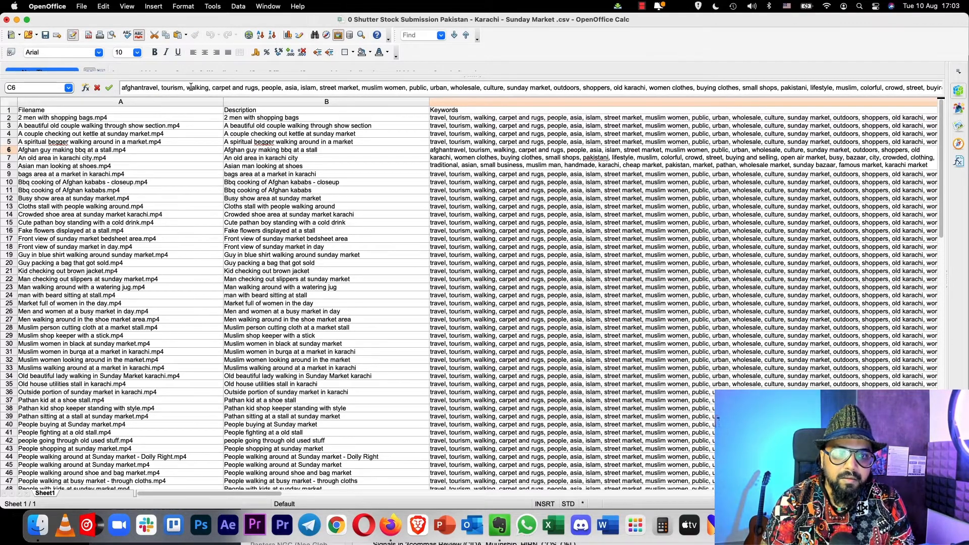
text(, g)
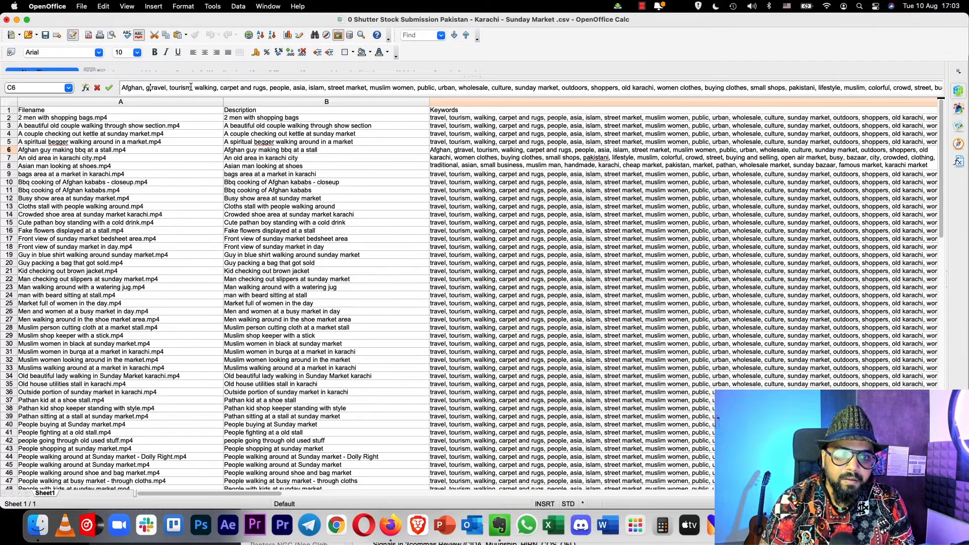
Step: Prefix C6's keywords with 'Afghan, bbq, afghani, ' and copy the updated cell
key(BackSpace)
text(b)
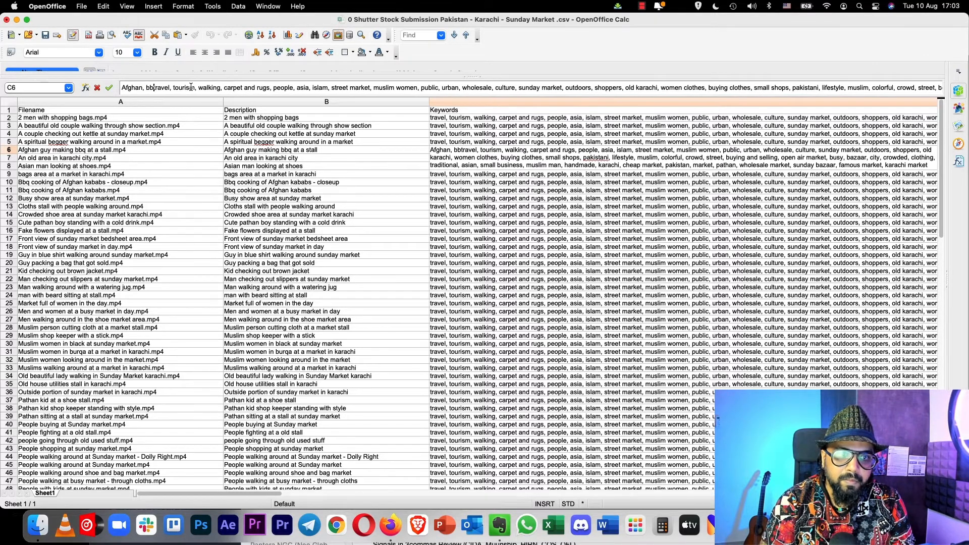
text(bq, )
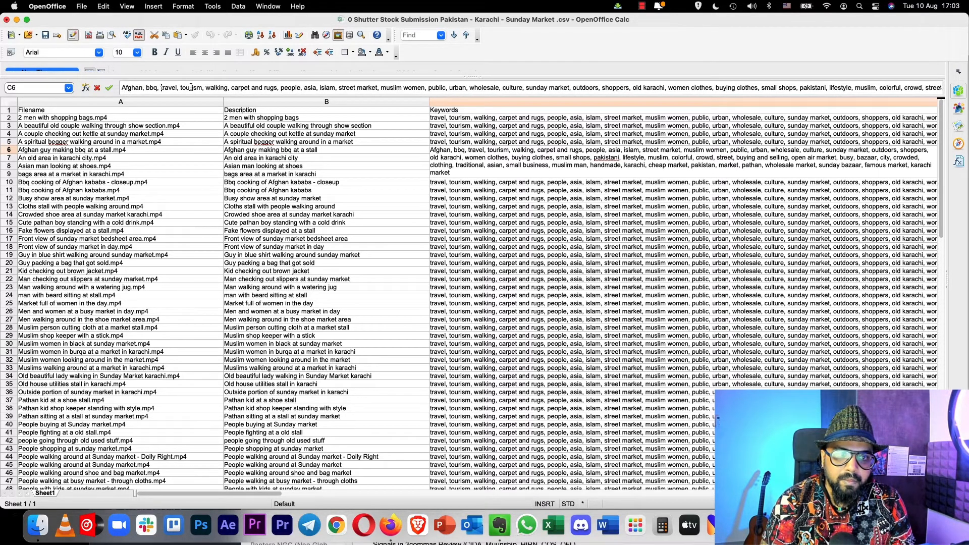
text(afghani,travel,)
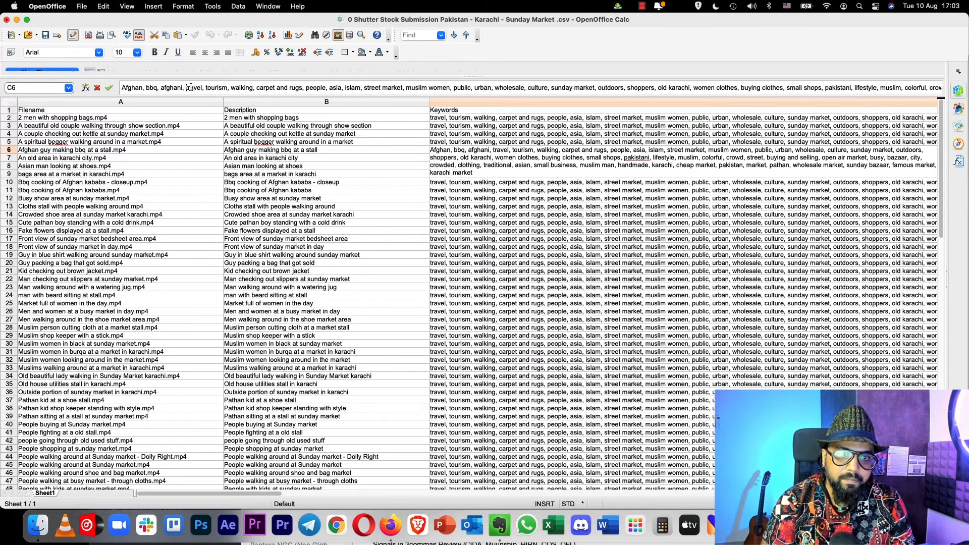
key(Return)
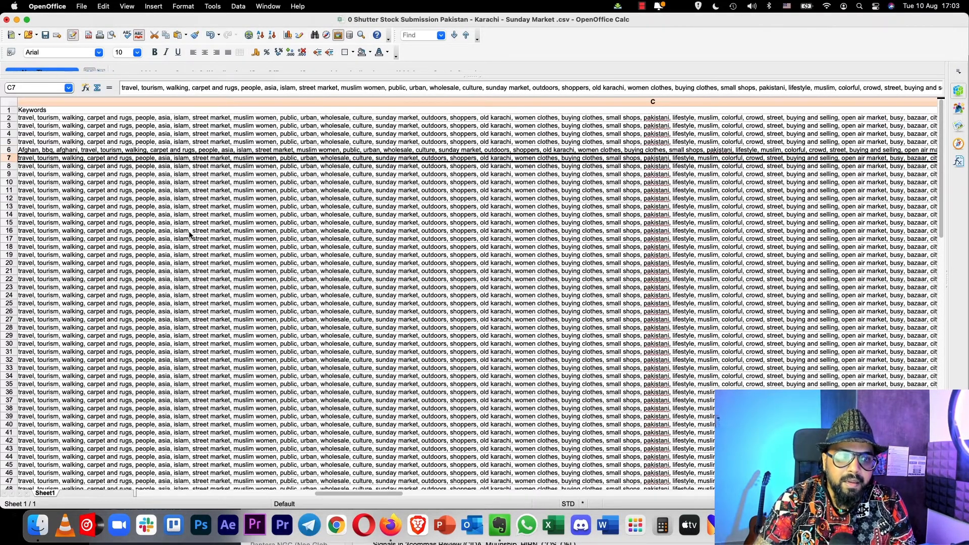
scroll(189, 231, left, 3)
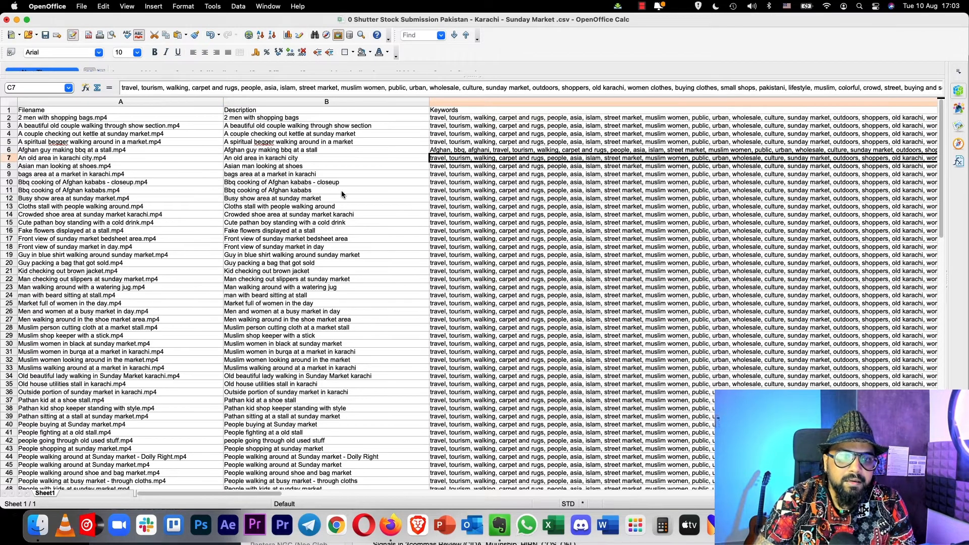
click(449, 152)
key(super+c)
Step: Paste the Afghan keywords into both Afghan kababs clips' Keywords cells C10:C11
click(444, 177)
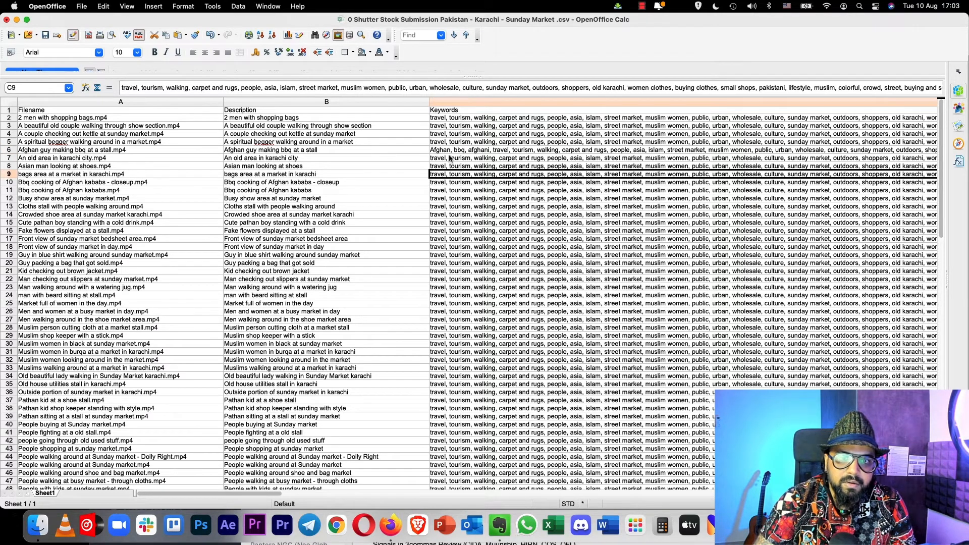
click(356, 184)
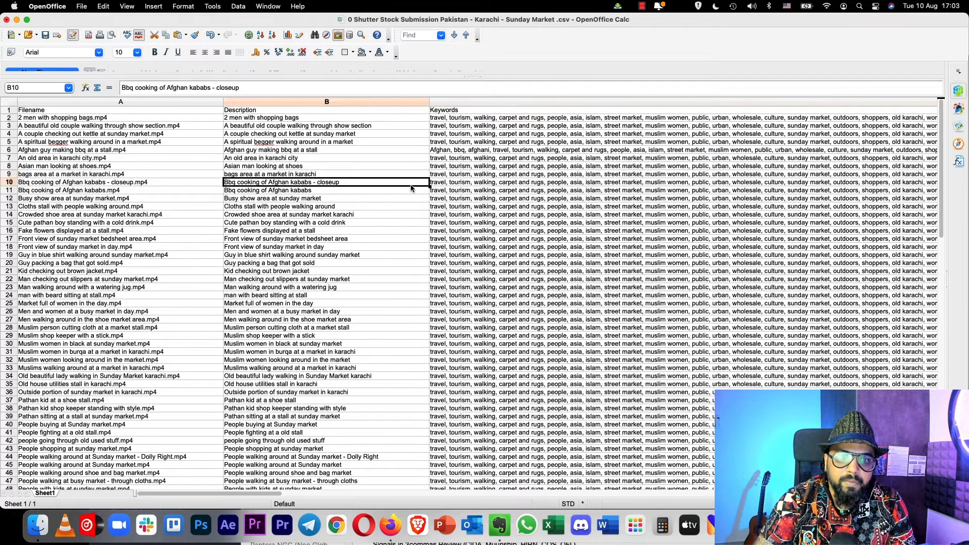
click(461, 184)
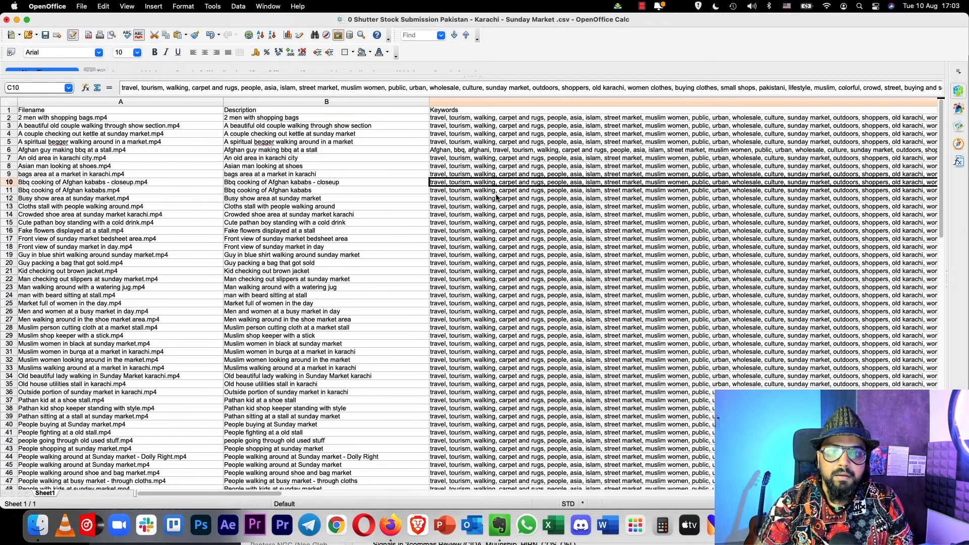
scroll(497, 199, right, 5)
key(shift+Down)
key(ctrl+v)
scroll(496, 198, left, 5)
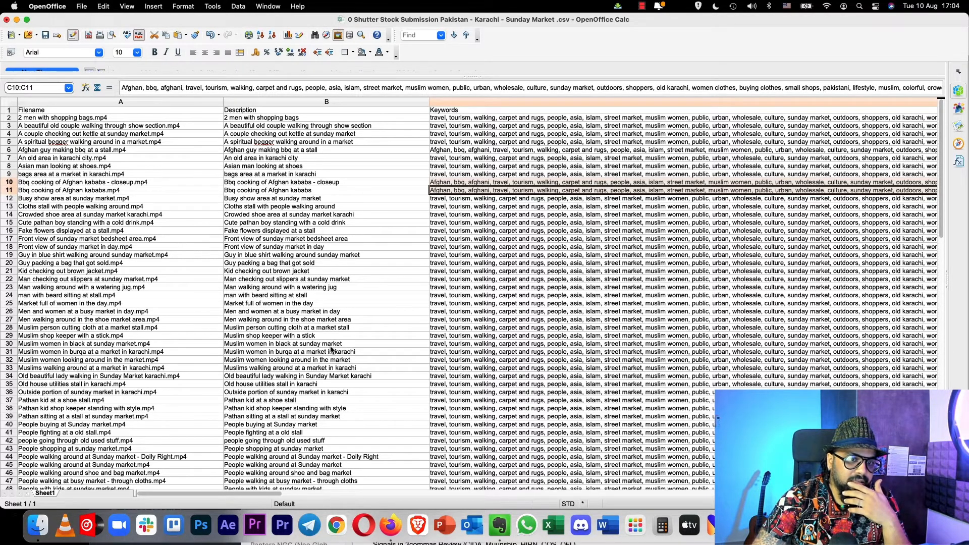
scroll(335, 352, down, 5)
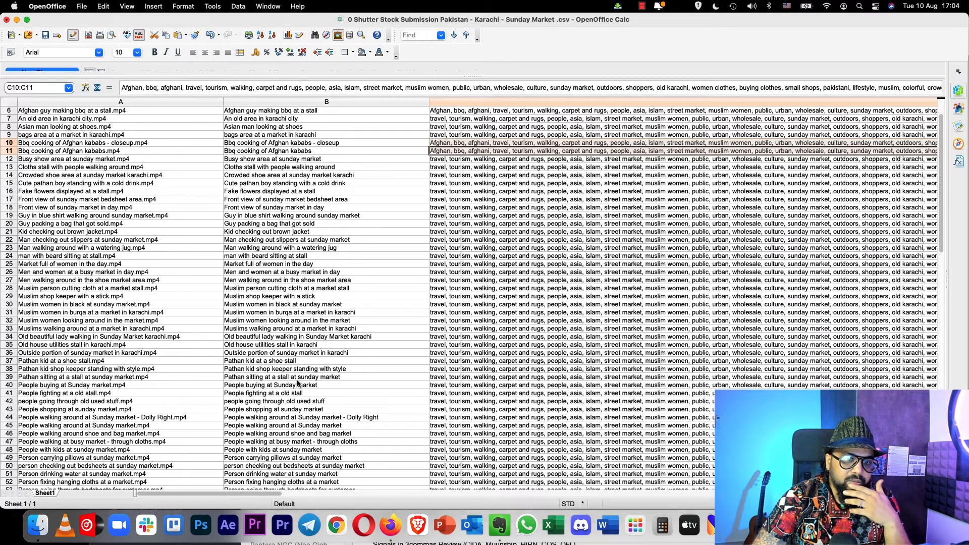
scroll(348, 387, down, 10)
scroll(347, 387, down, 4)
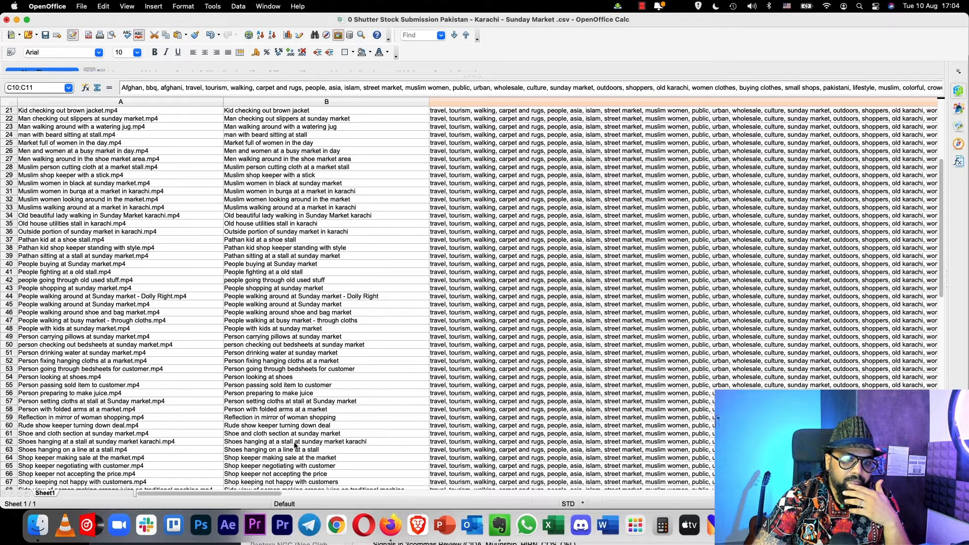
scroll(344, 420, down, 1)
scroll(345, 420, down, 2)
scroll(345, 421, down, 1)
scroll(345, 421, down, 4)
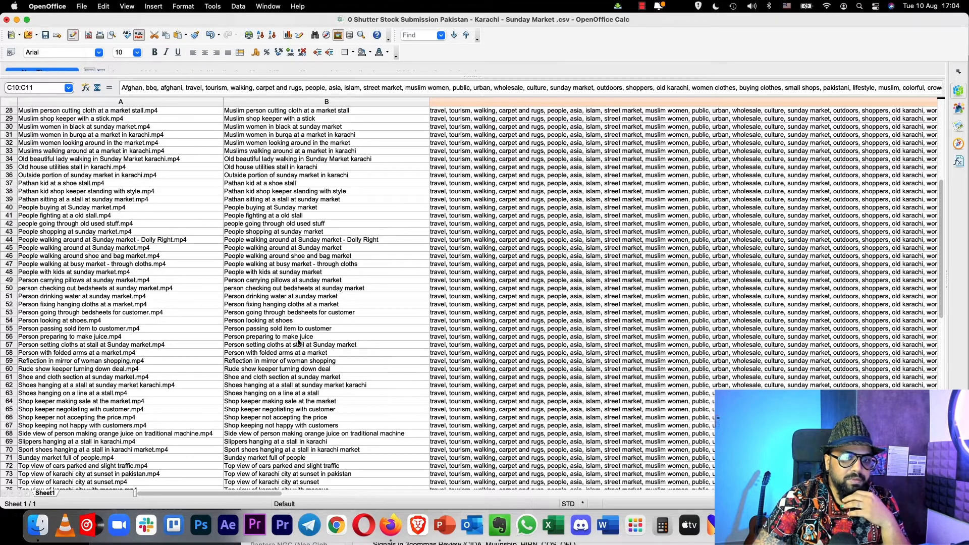
scroll(326, 344, down, 3)
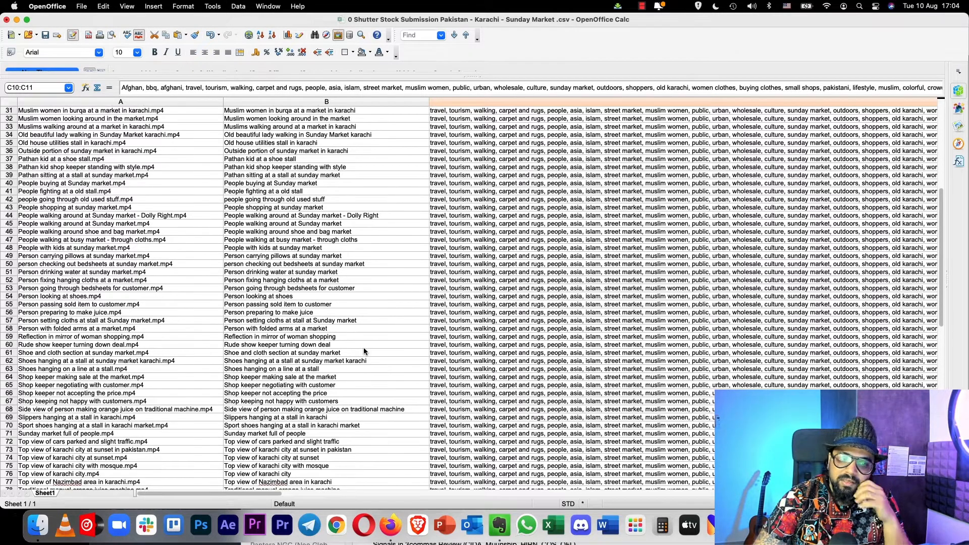
scroll(380, 369, down, 2)
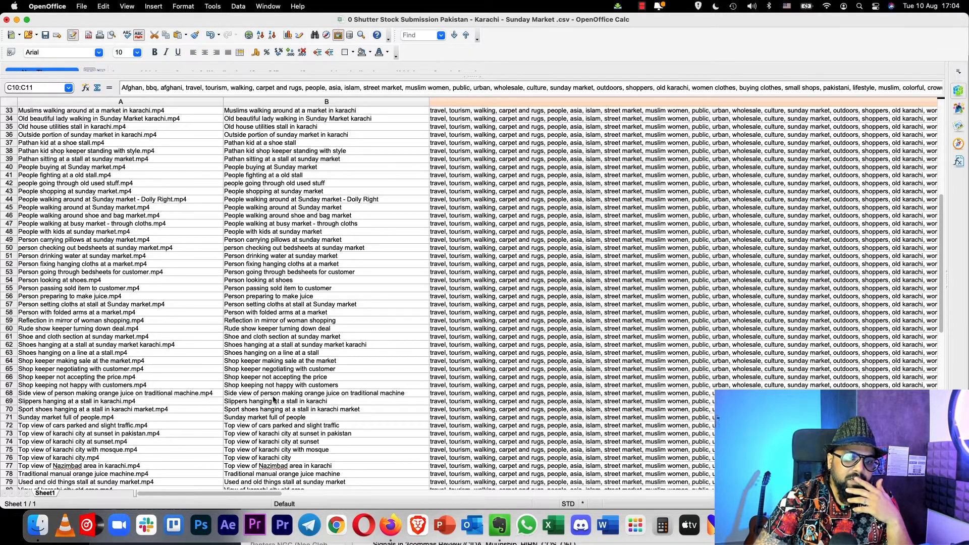
scroll(343, 411, down, 3)
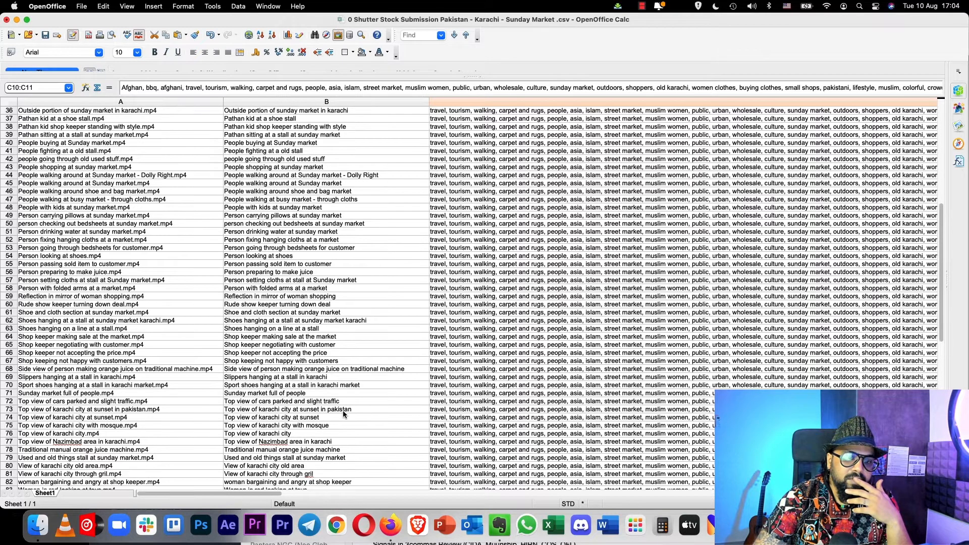
scroll(344, 411, down, 2)
scroll(344, 411, down, 1)
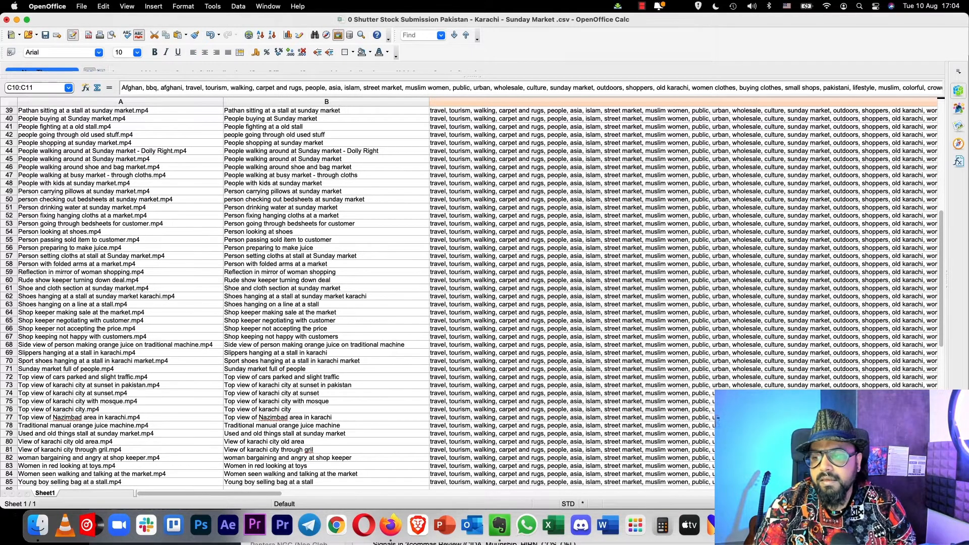
scroll(343, 411, down, 2)
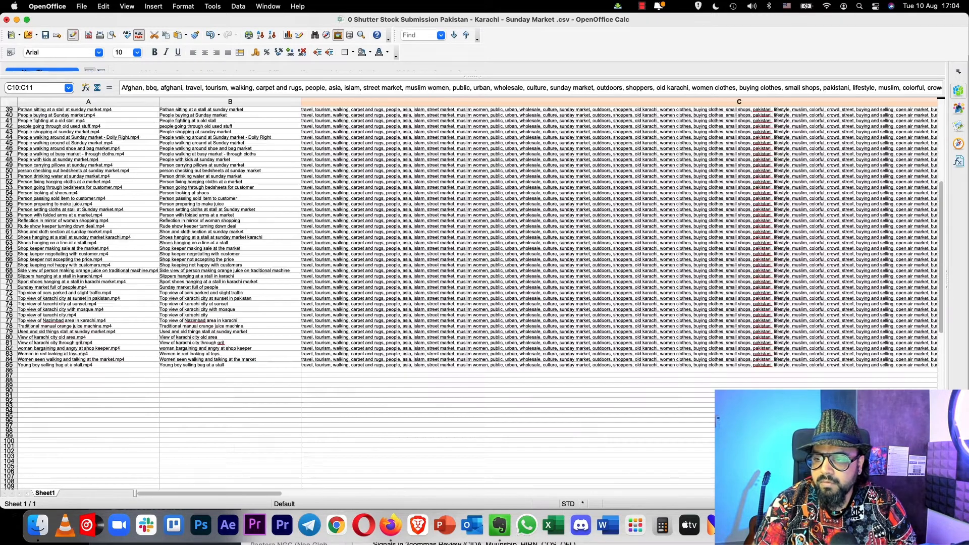
scroll(343, 410, down, 2)
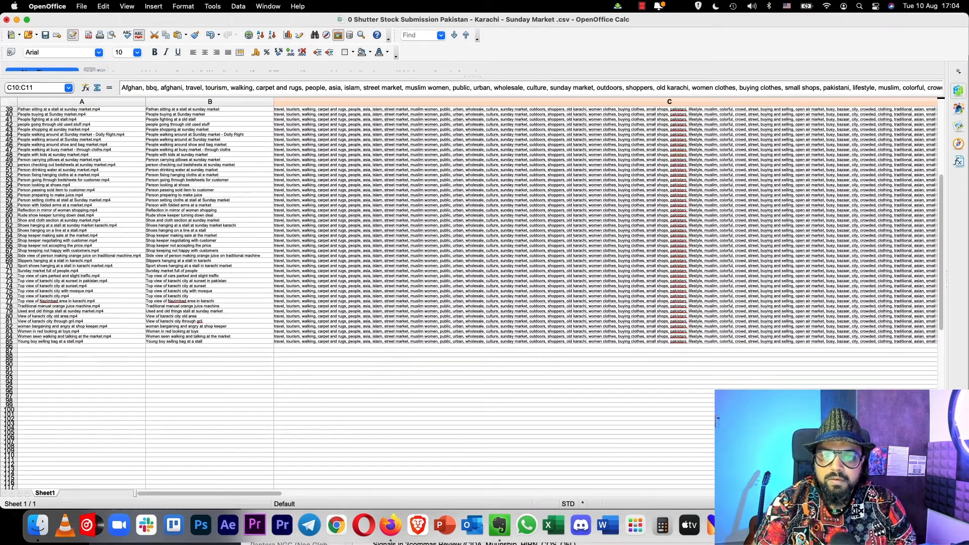
scroll(496, 310, down, 1)
scroll(496, 309, up, 2)
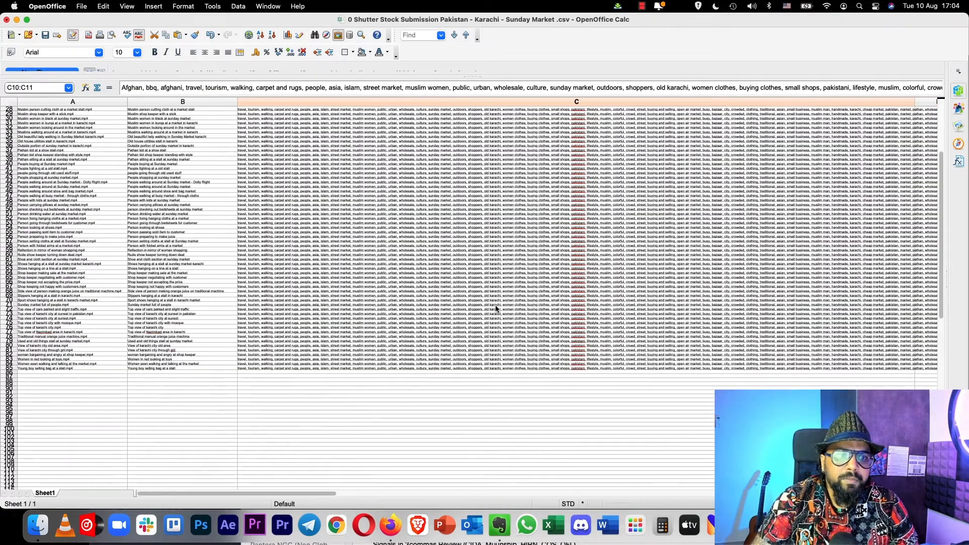
scroll(496, 305, up, 5)
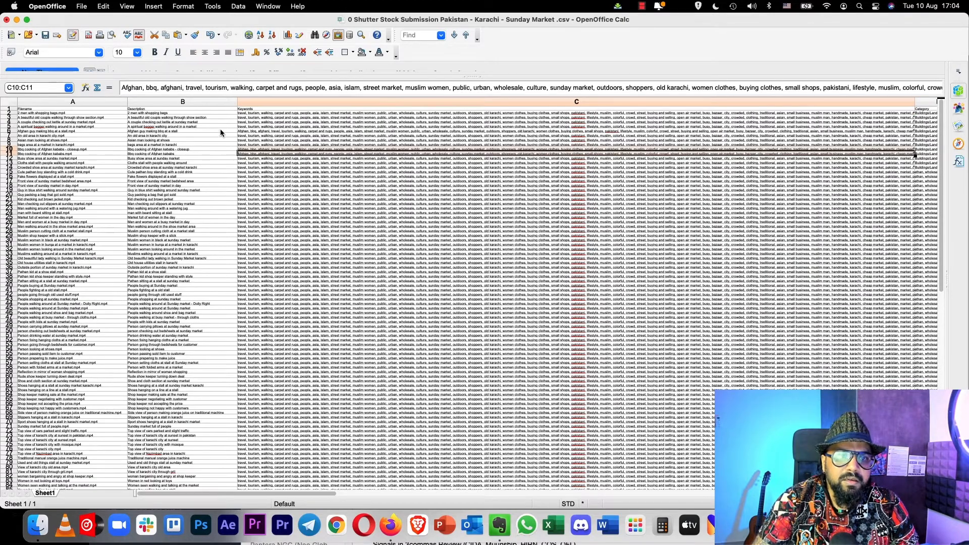
scroll(564, 206, right, 3)
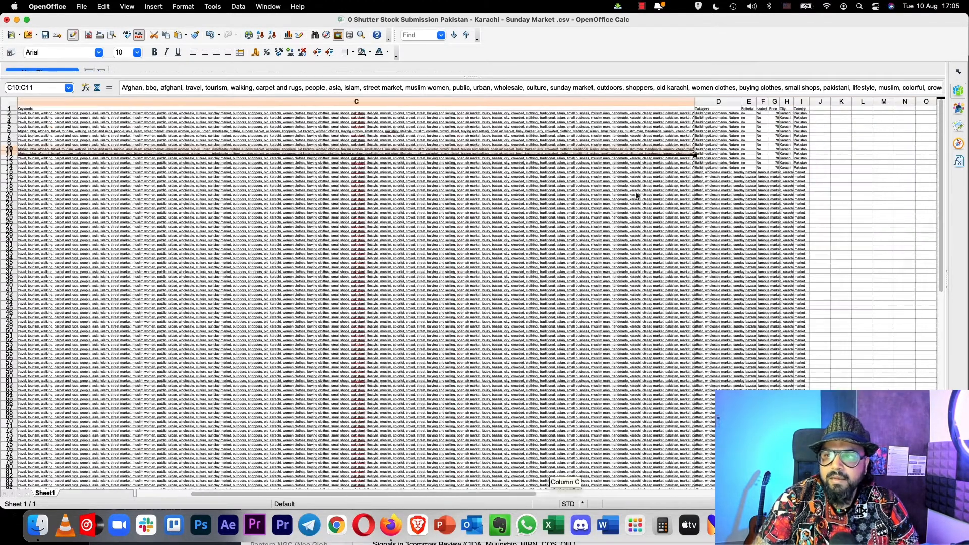
Step: Bring up Shutterstock's 'Upload Metadata from CSV' help page in Firefox
click(711, 112)
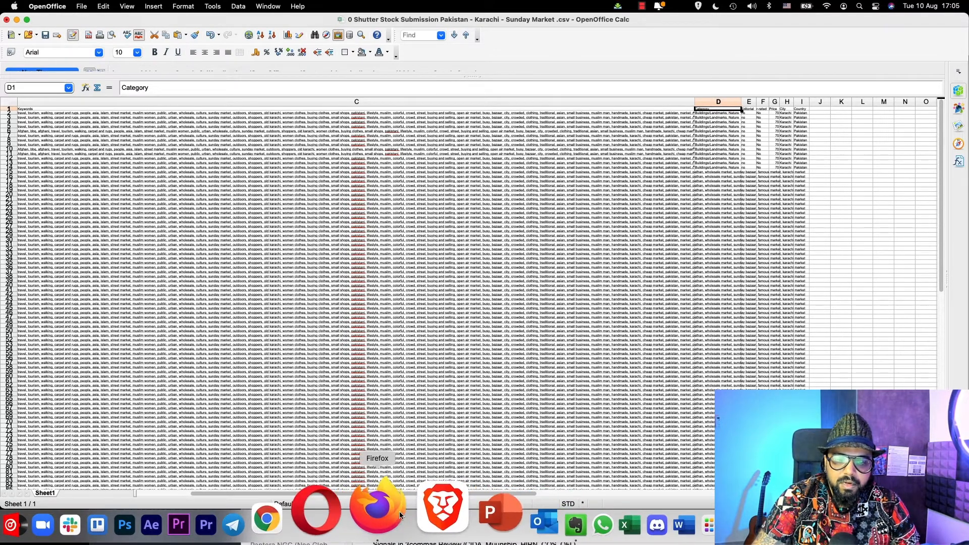
click(397, 512)
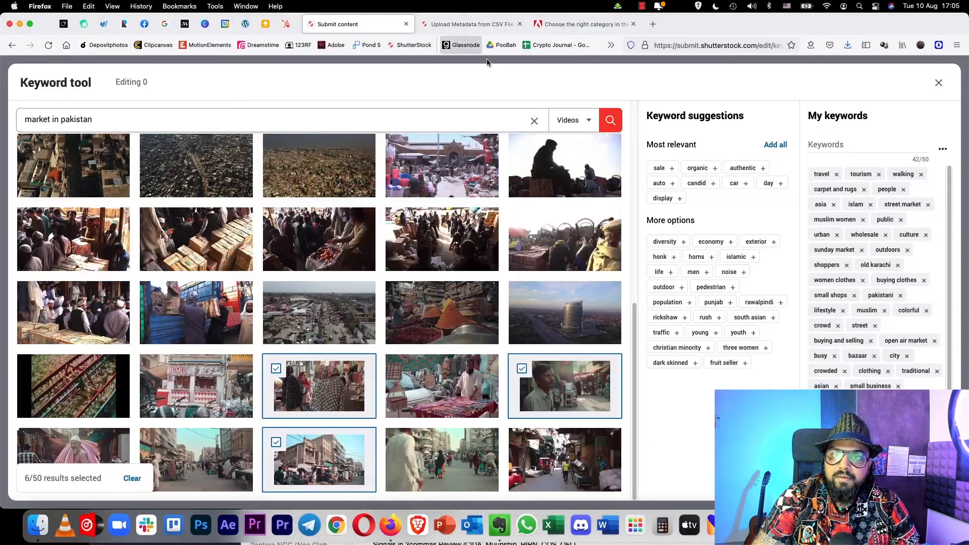
click(467, 24)
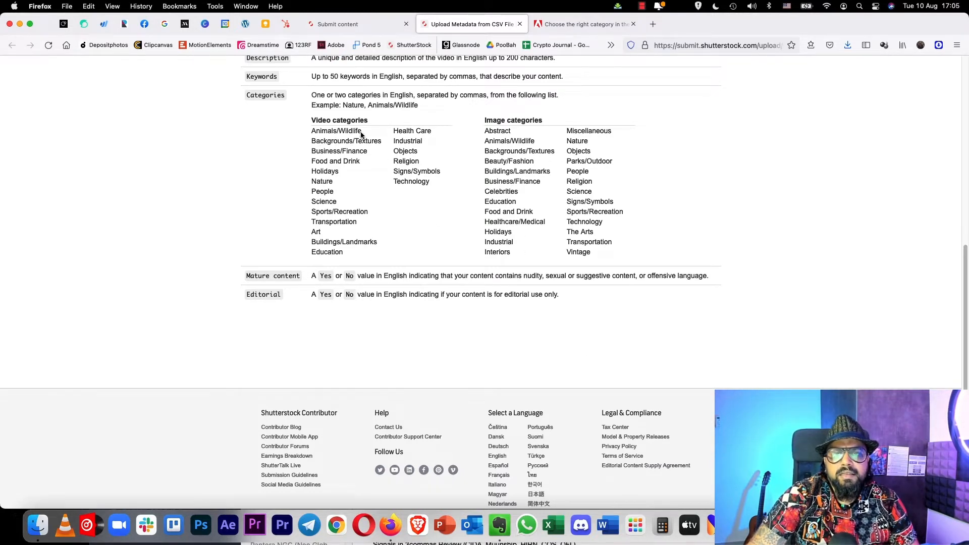
Step: Review the permitted video categories: Animals/Wildlife, Holidays, People, Buildings/Landmarks
drag(362, 133, 312, 133)
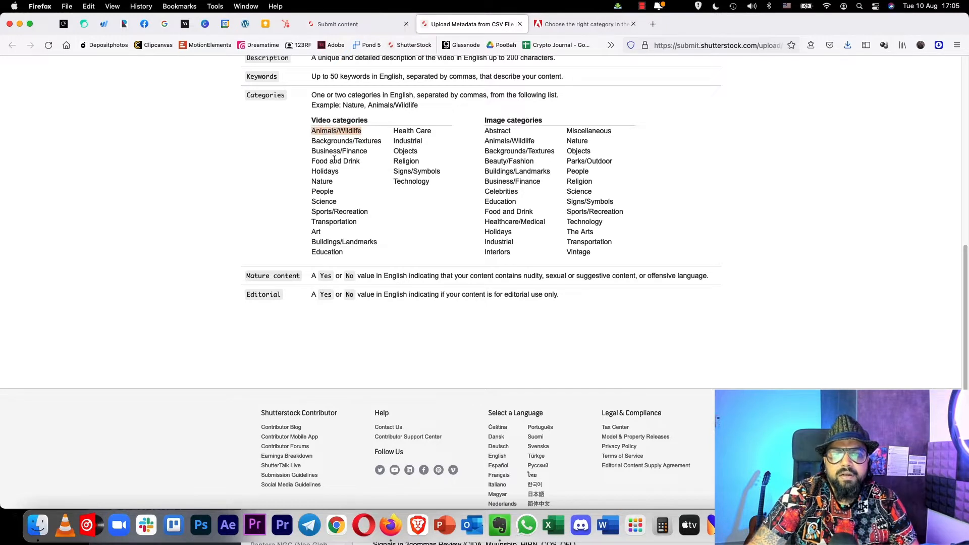
drag(339, 171, 313, 171)
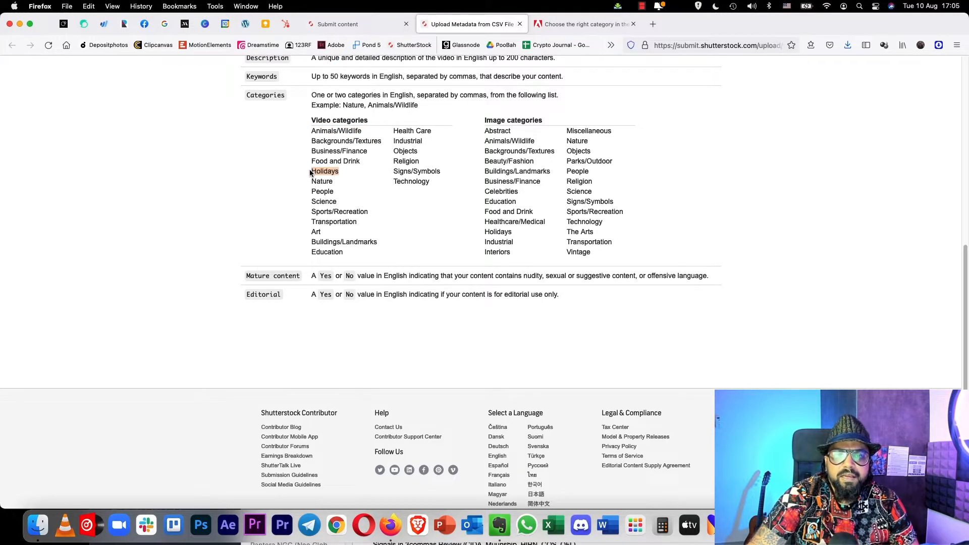
drag(334, 192, 308, 194)
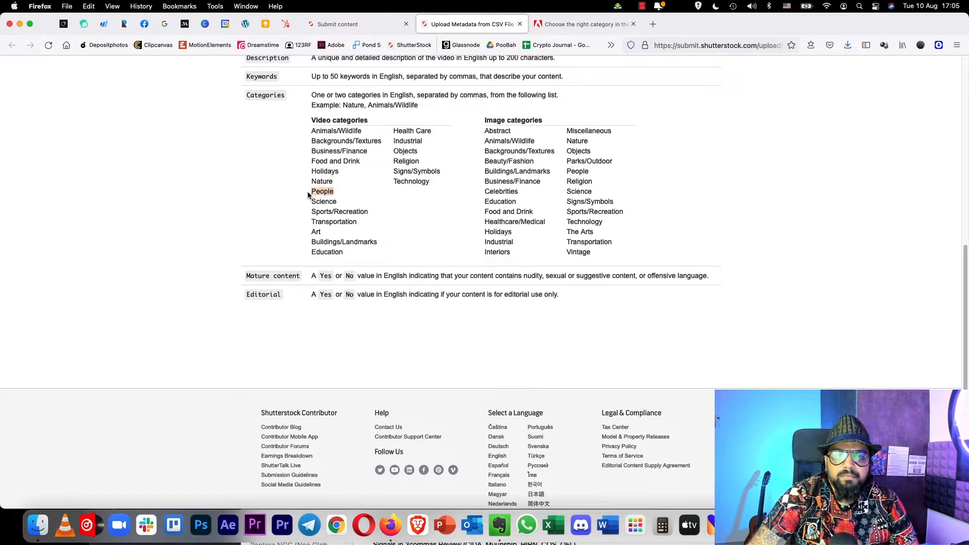
drag(378, 243, 311, 243)
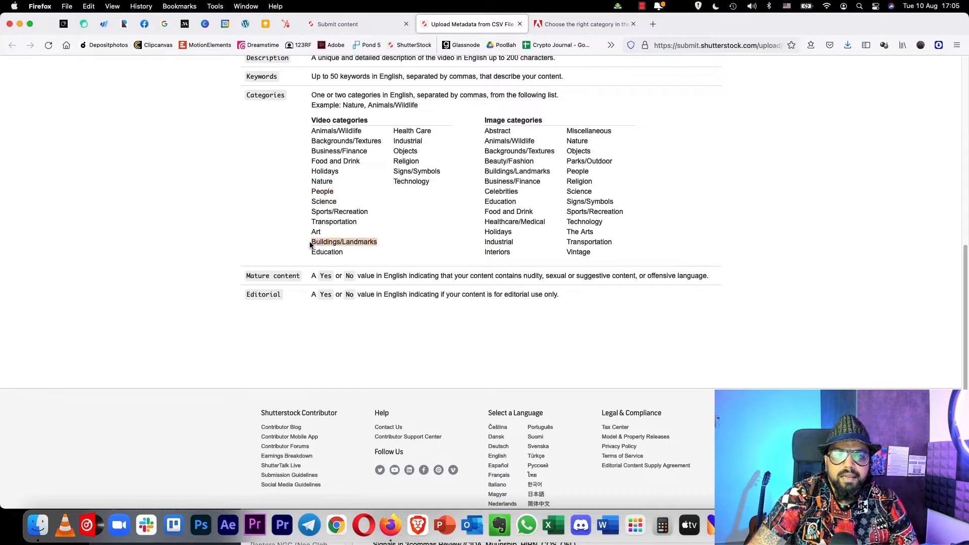
drag(340, 172, 312, 172)
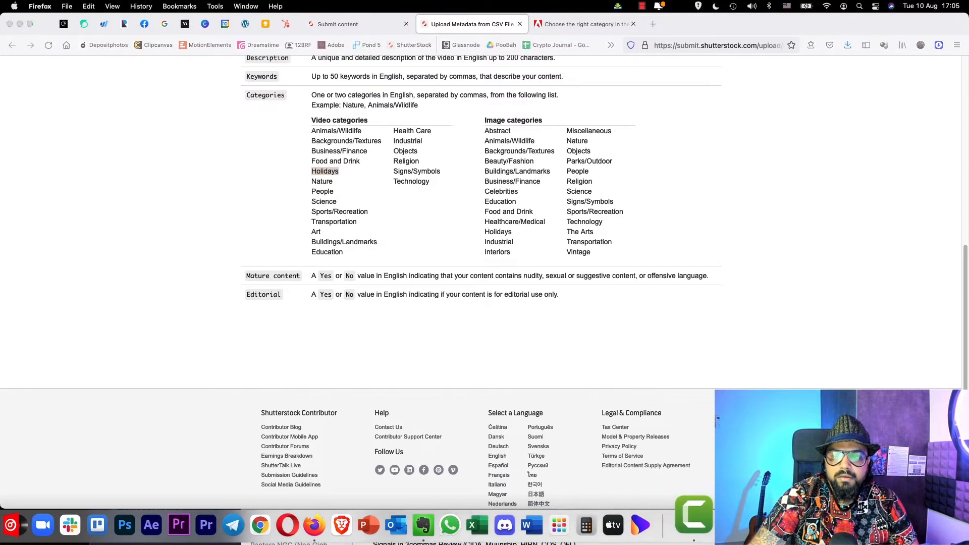
Step: Change the first clip's category in D2 to 'People, Holidays'
key(super+Tab)
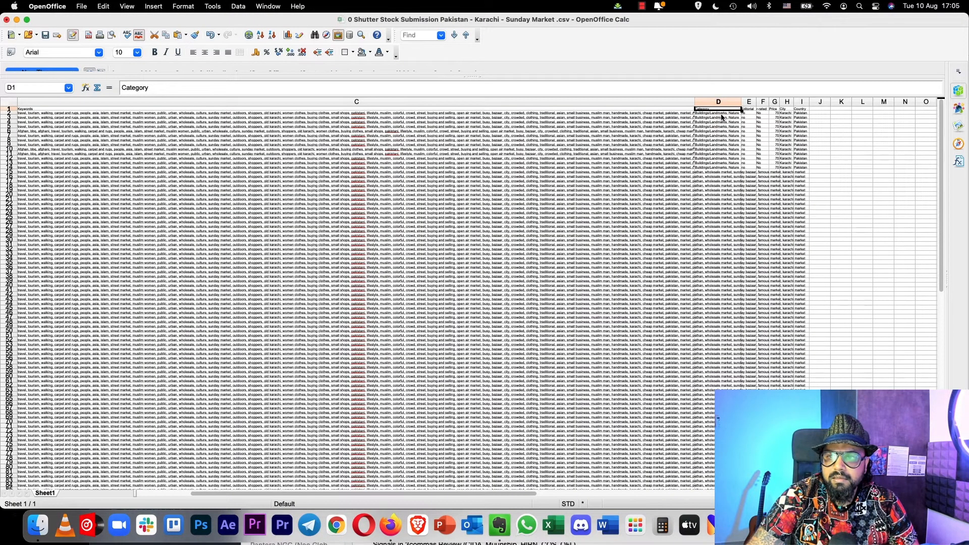
click(722, 116)
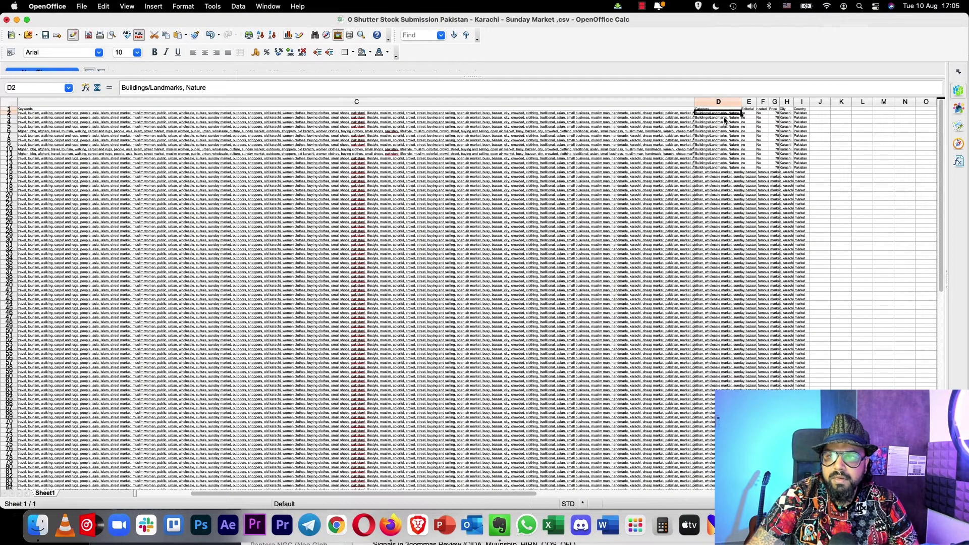
double_click(195, 87)
text(Holidays)
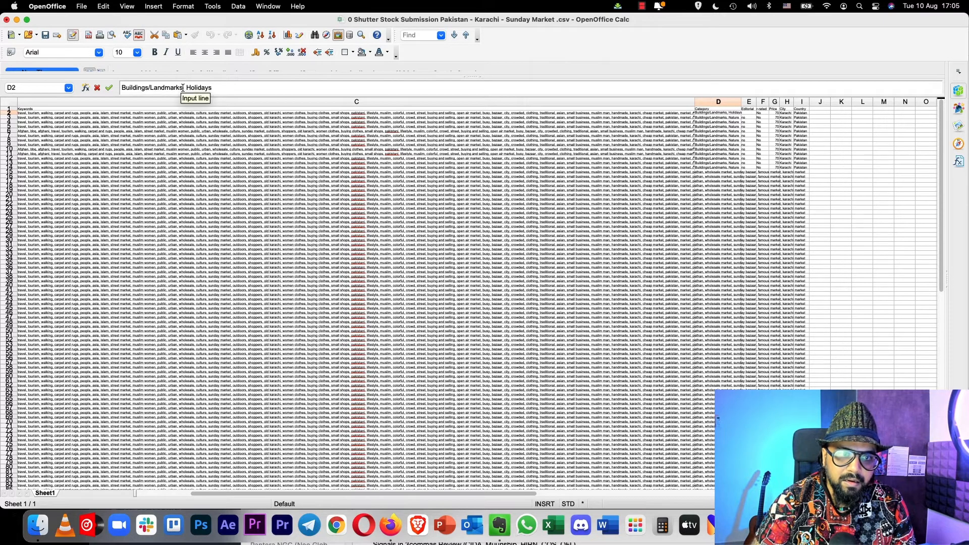
drag(182, 87, 122, 88)
text(People)
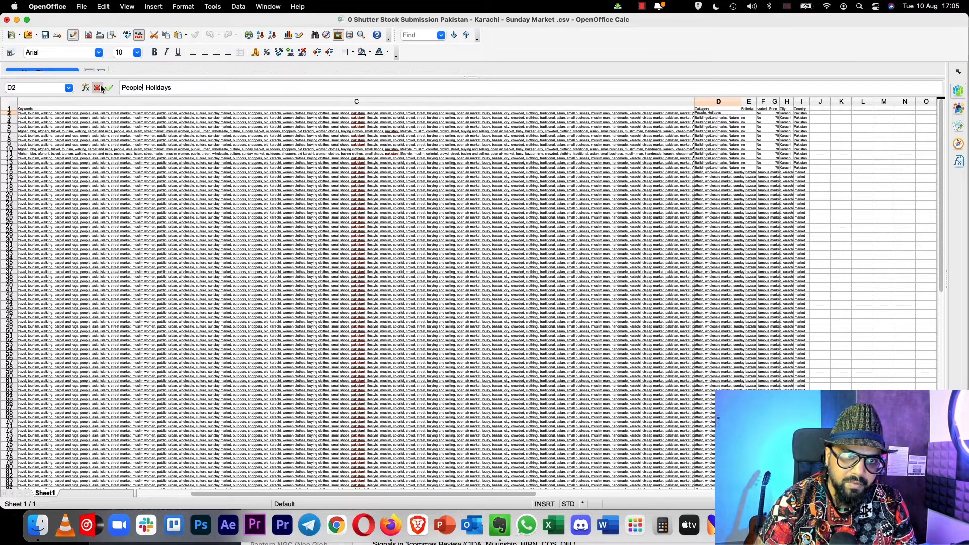
text(,)
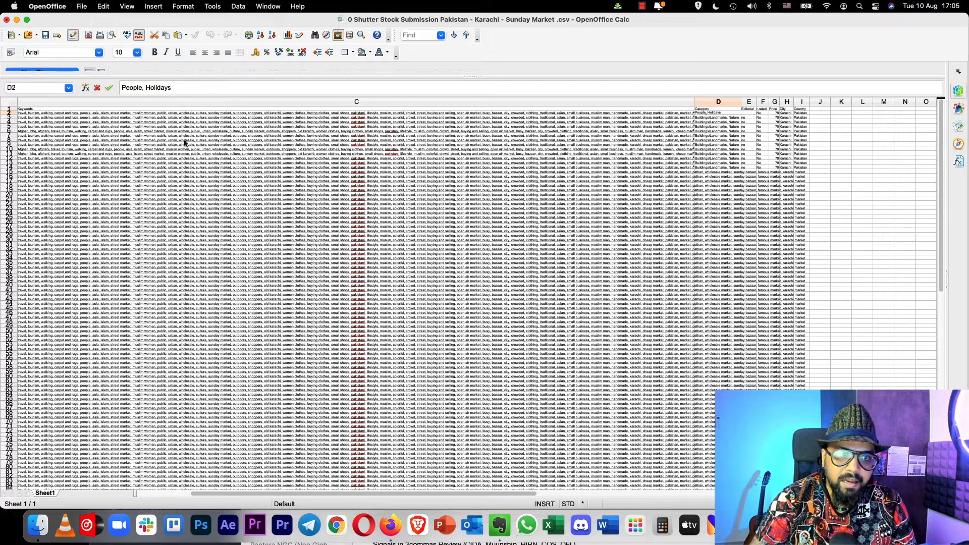
drag(718, 122, 738, 127)
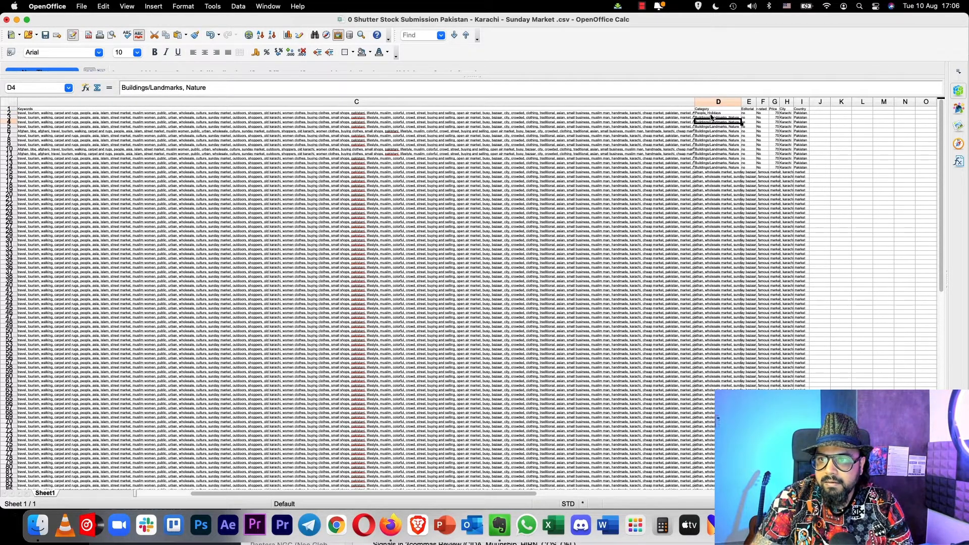
Step: Fill every Category cell D3:D85 with 'People, Holidays' from D2
click(714, 116)
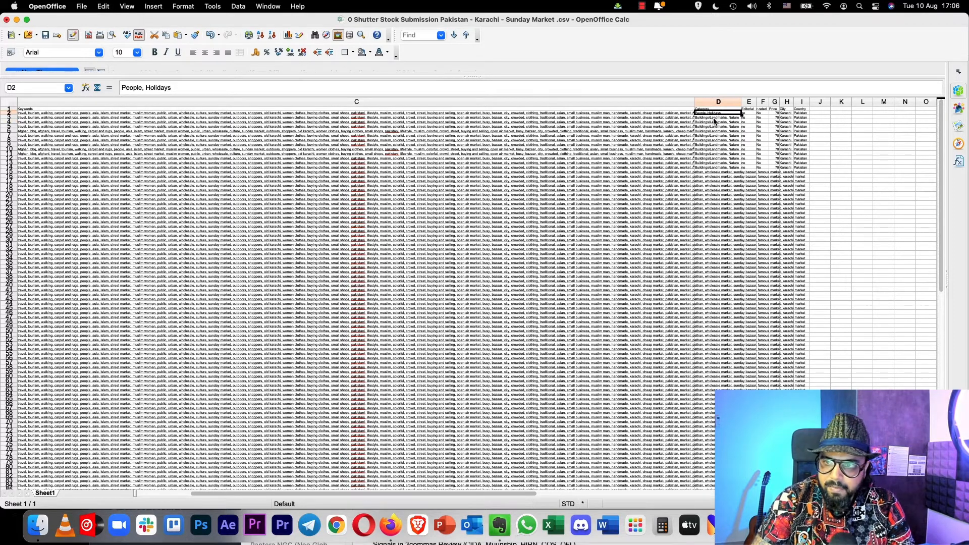
click(713, 121)
scroll(707, 305, down, 5)
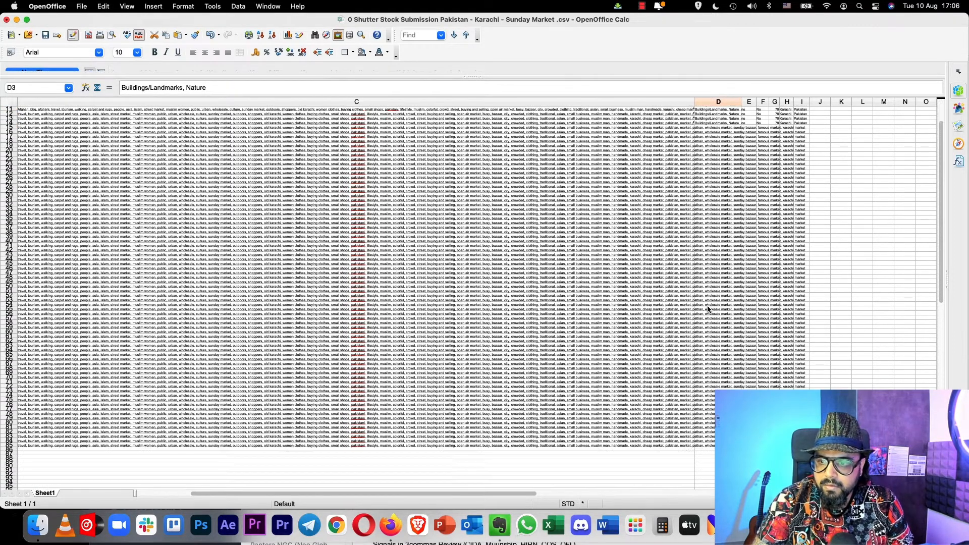
shift+click(704, 443)
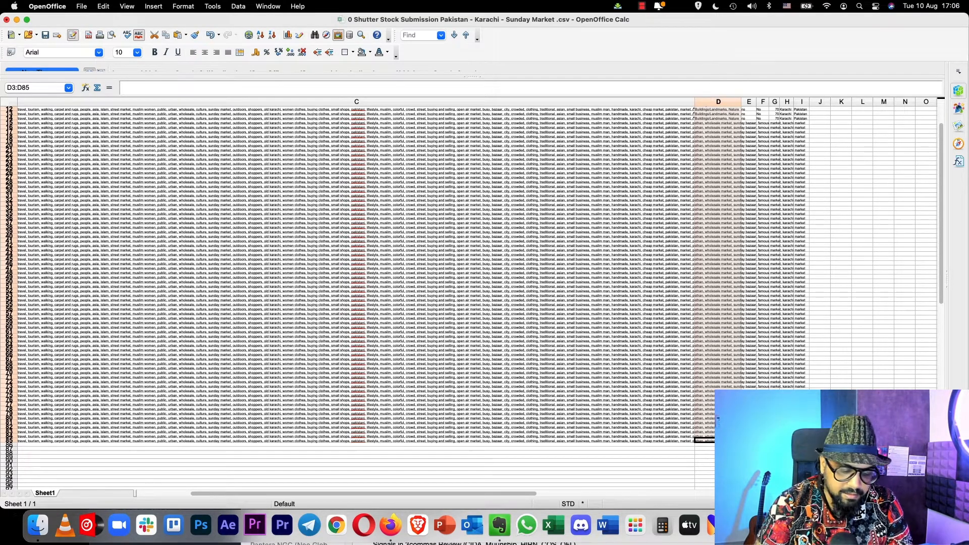
key(ctrl+c)
key(super+v)
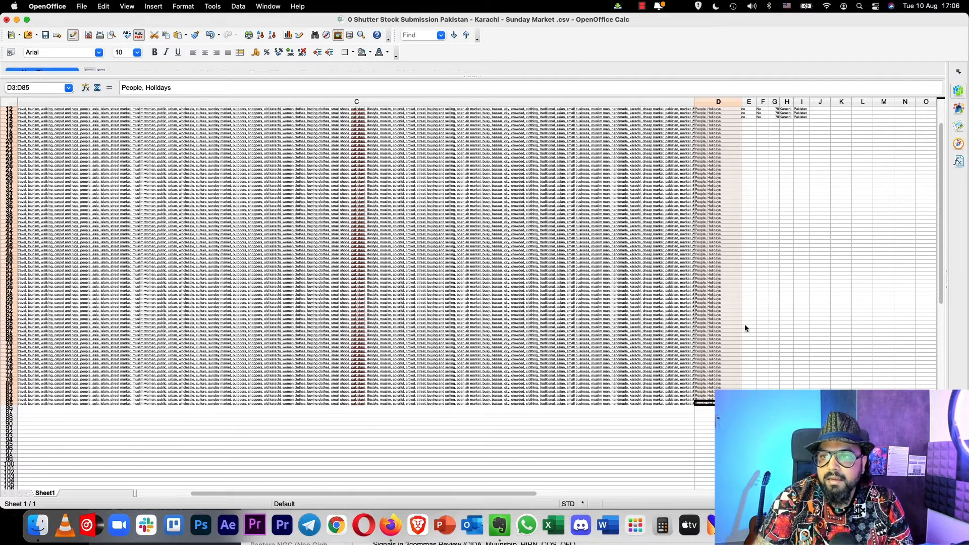
Step: Autofit the keywords column C to its contents
drag(694, 102, 696, 104)
double_click(696, 102)
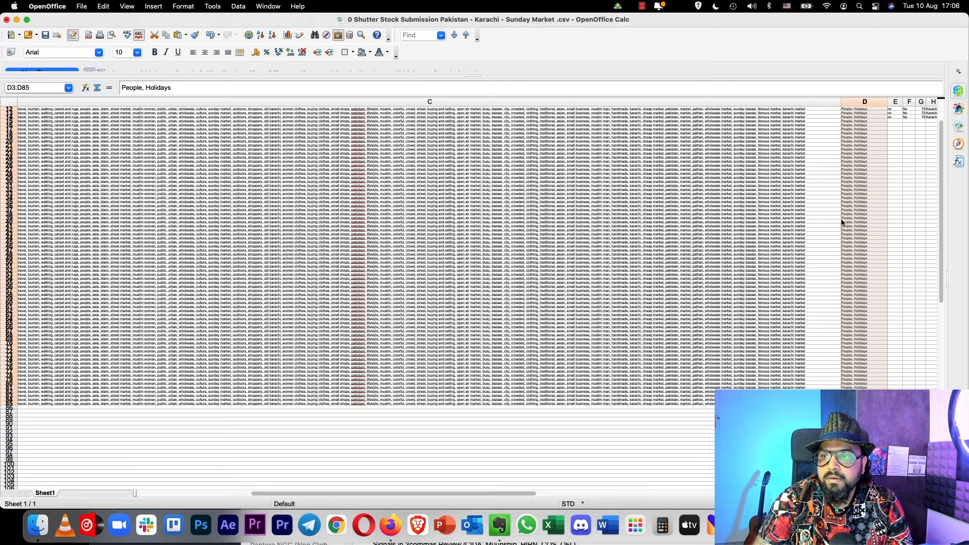
scroll(841, 219, right, 10)
scroll(842, 218, right, 5)
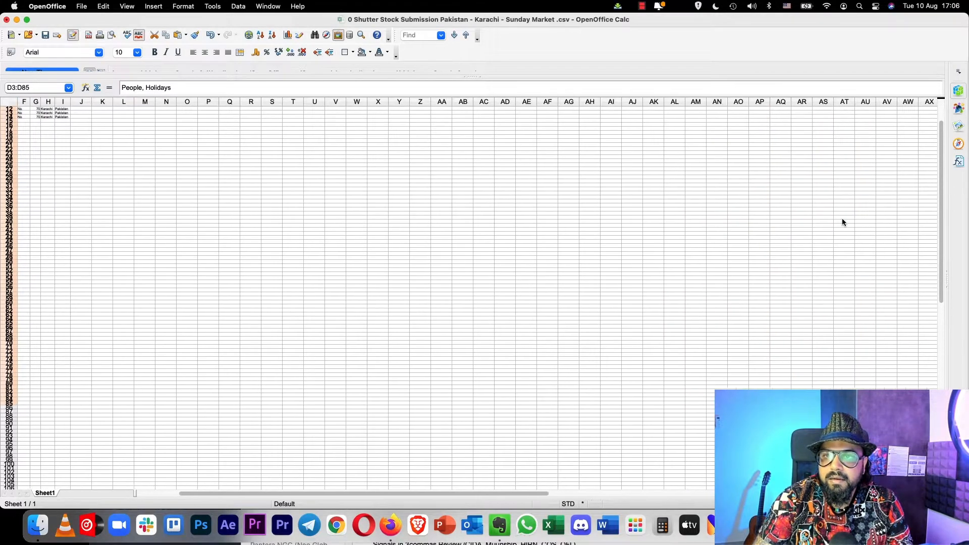
scroll(842, 219, left, 5)
scroll(842, 218, left, 10)
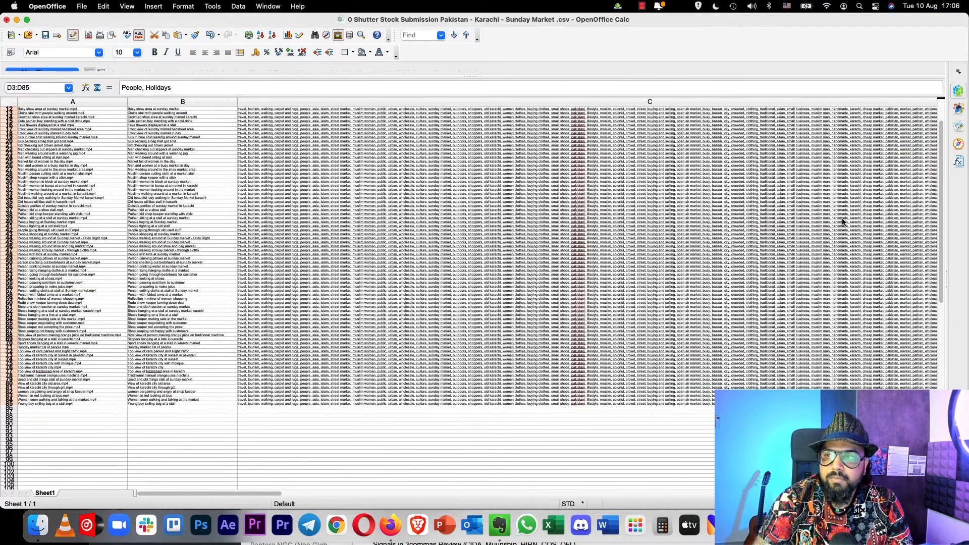
scroll(842, 219, right, 5)
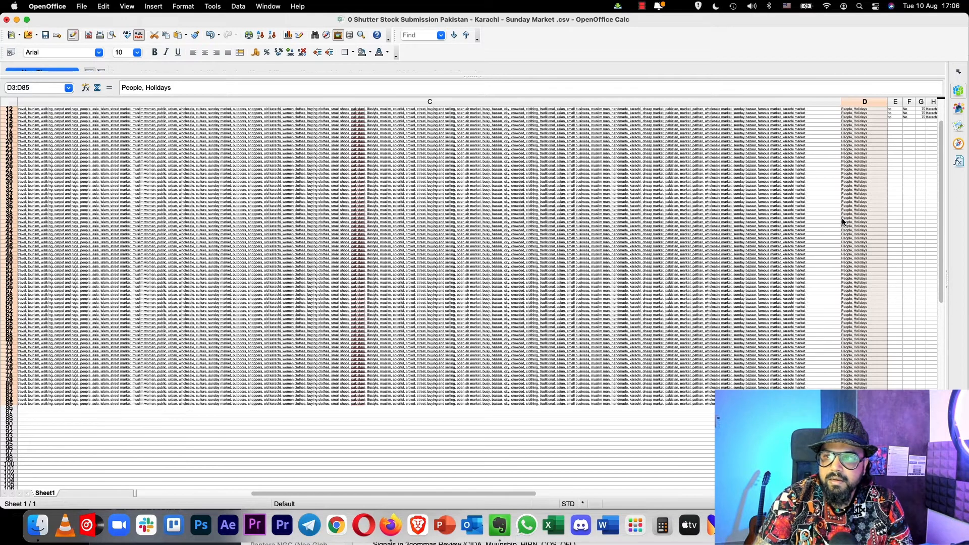
scroll(903, 150, up, 5)
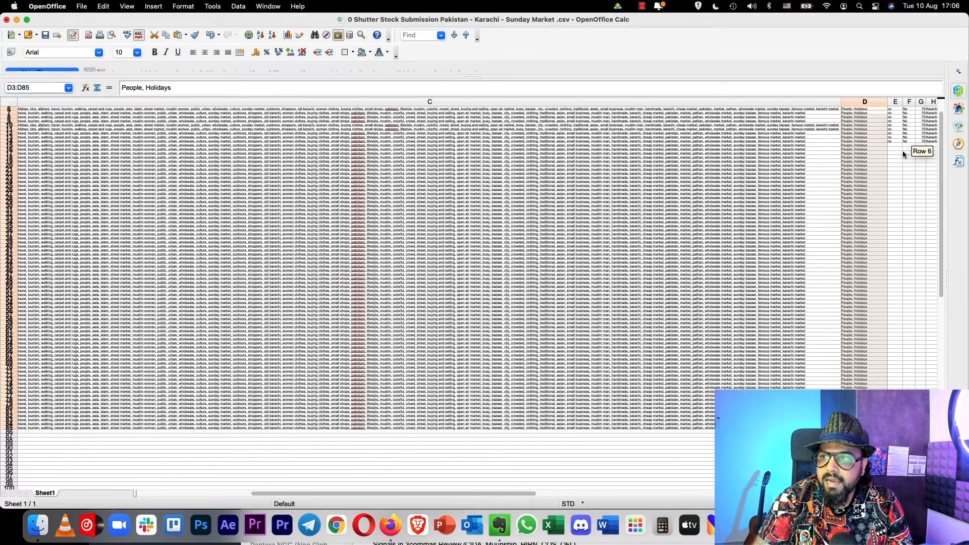
scroll(903, 151, up, 5)
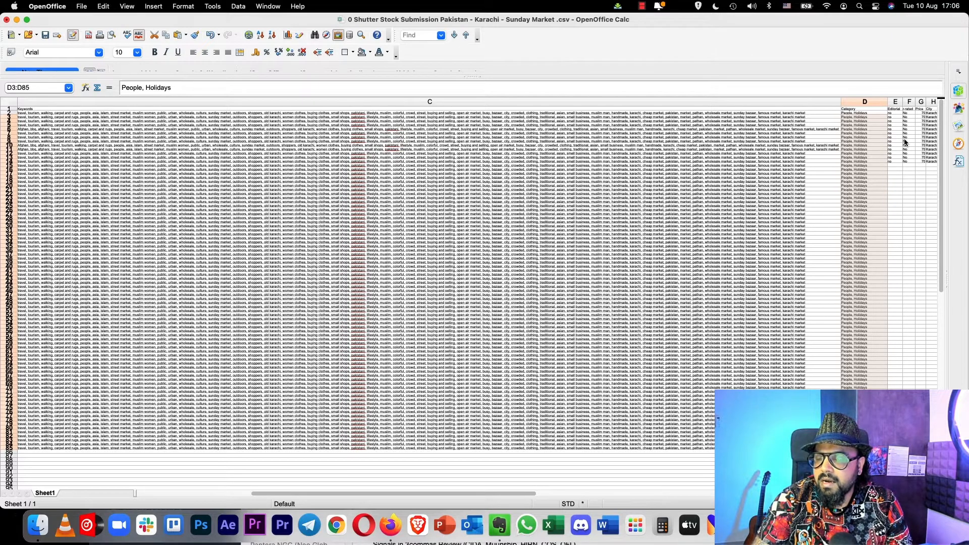
scroll(908, 154, right, 5)
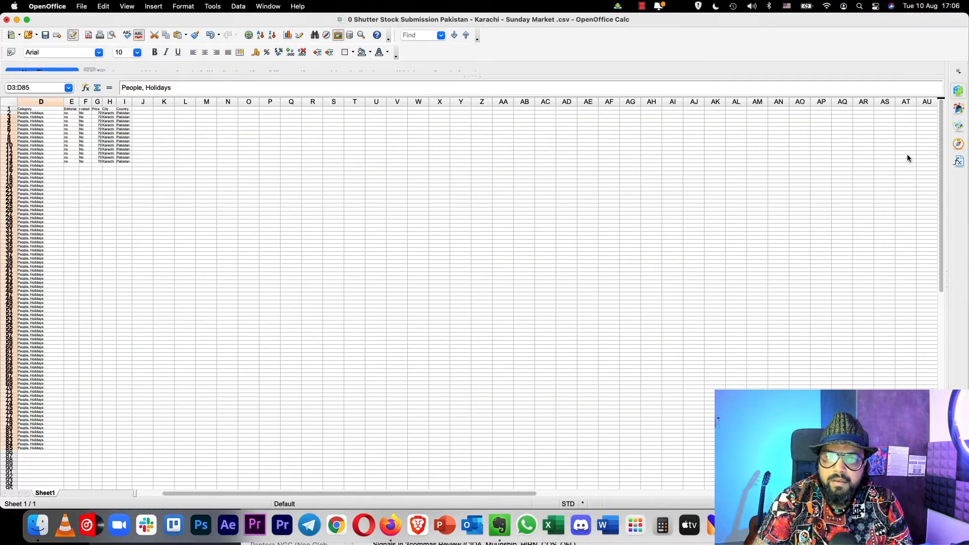
scroll(907, 154, left, 5)
scroll(907, 154, left, 5)
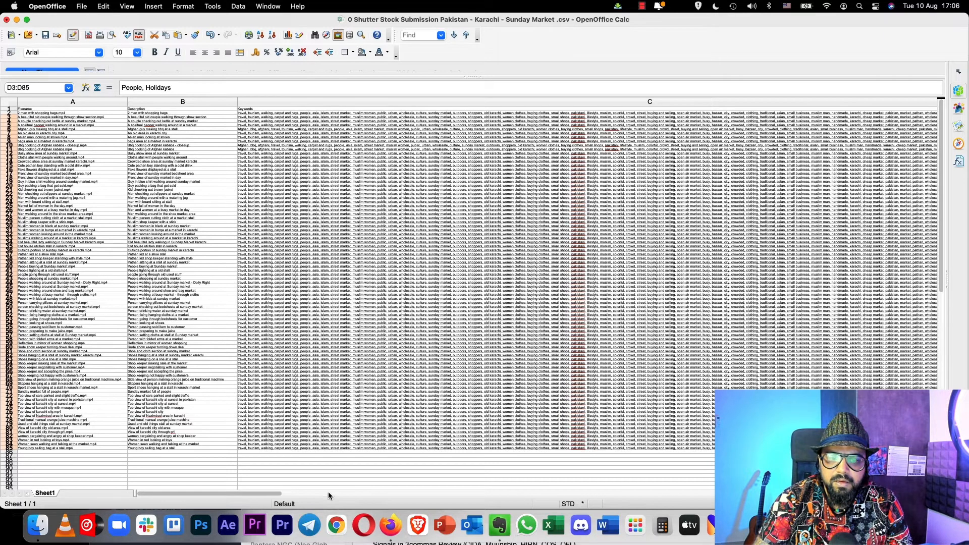
drag(316, 491, 414, 495)
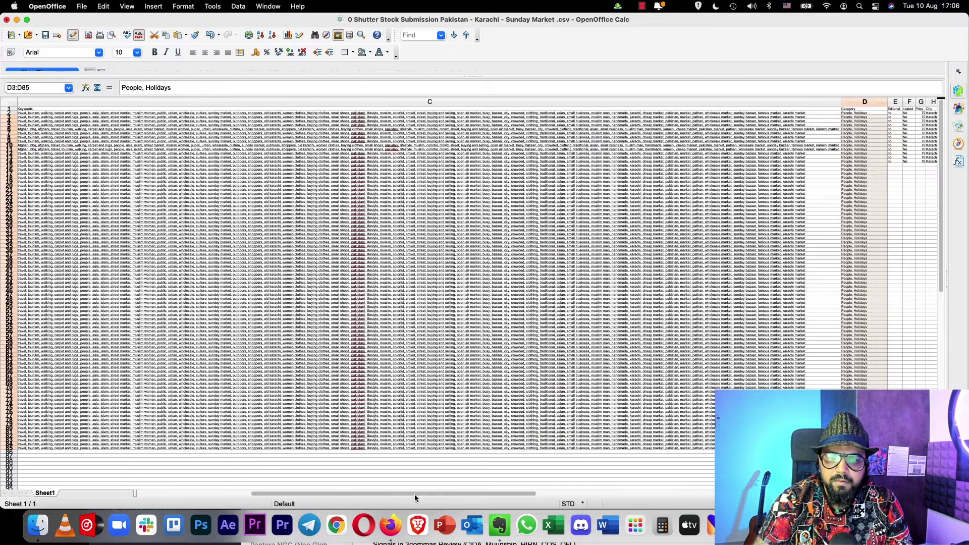
Step: Copy row 14's E–I values (no, No, 70, Karachi, Pakistan), undoing an accidental shift
click(922, 162)
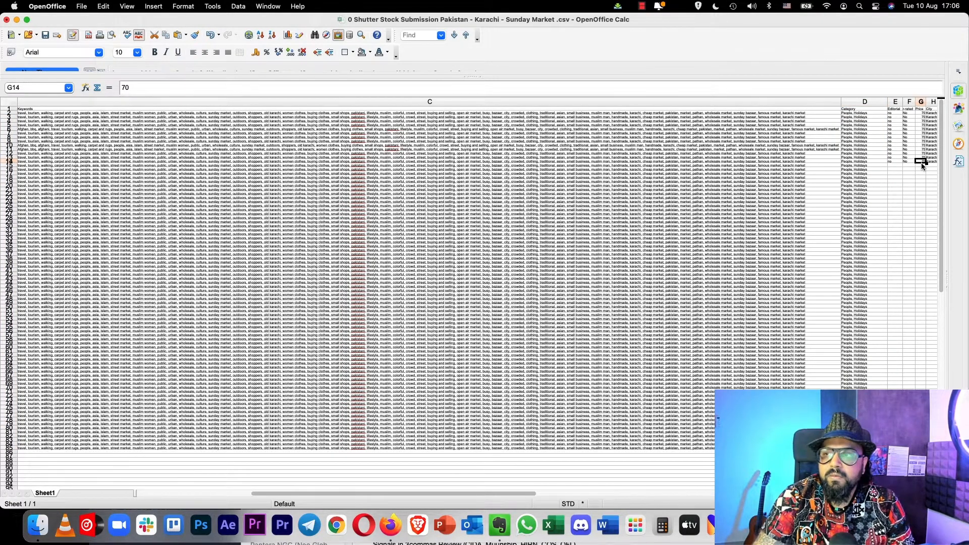
click(890, 161)
drag(895, 161, 924, 163)
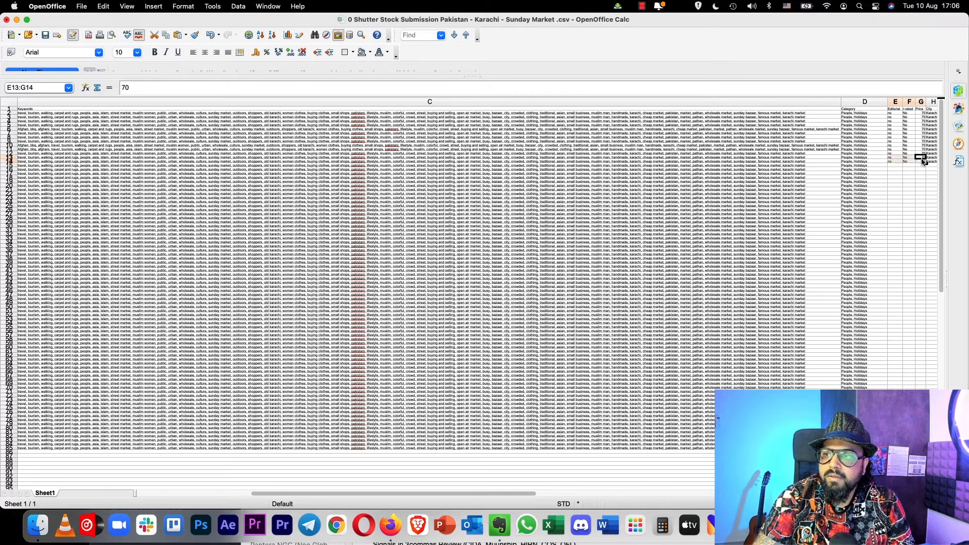
scroll(922, 163, right, 3)
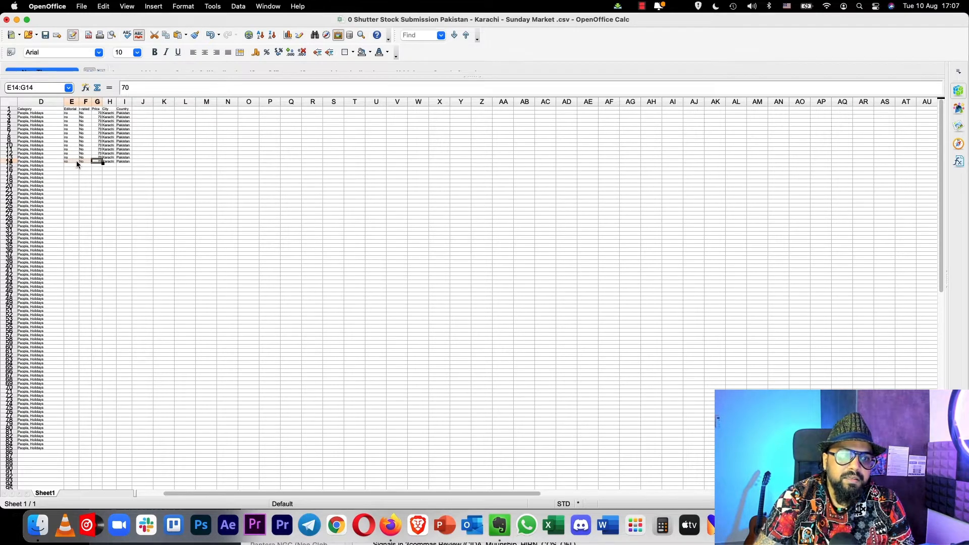
drag(77, 161, 164, 161)
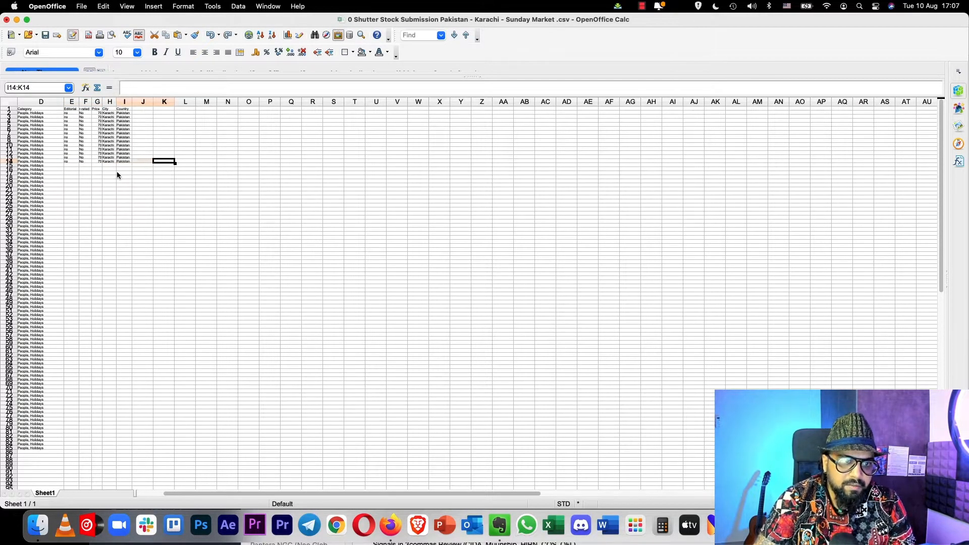
key(Home)
key(Right)
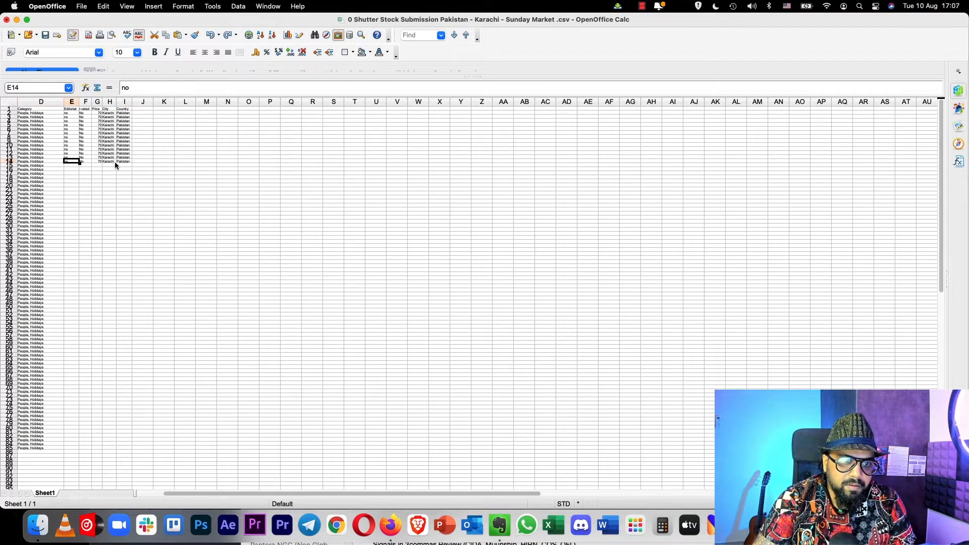
shift+click(125, 163)
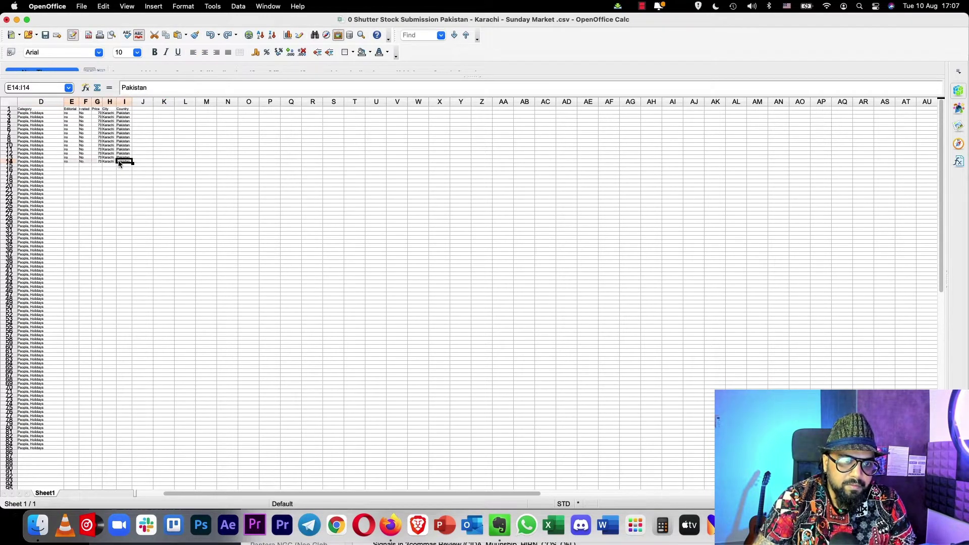
Step: Paste those values into columns E–I for every clip down to row 85
click(68, 166)
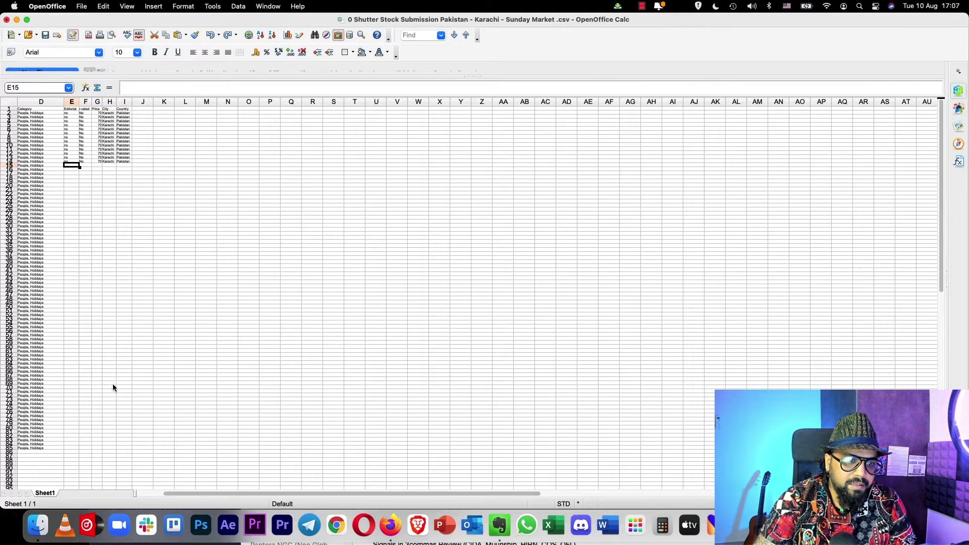
shift+click(126, 450)
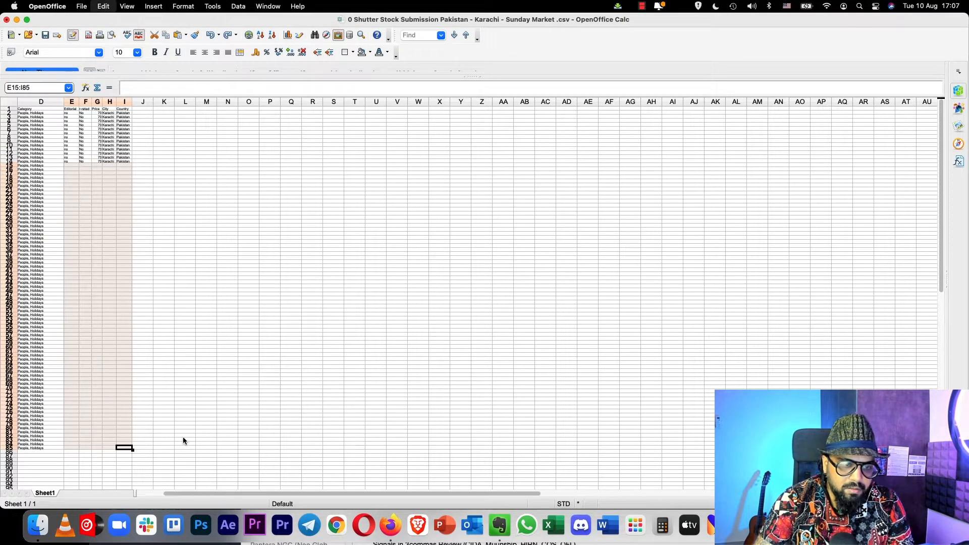
key(super+v)
click(206, 403)
scroll(305, 367, left, 5)
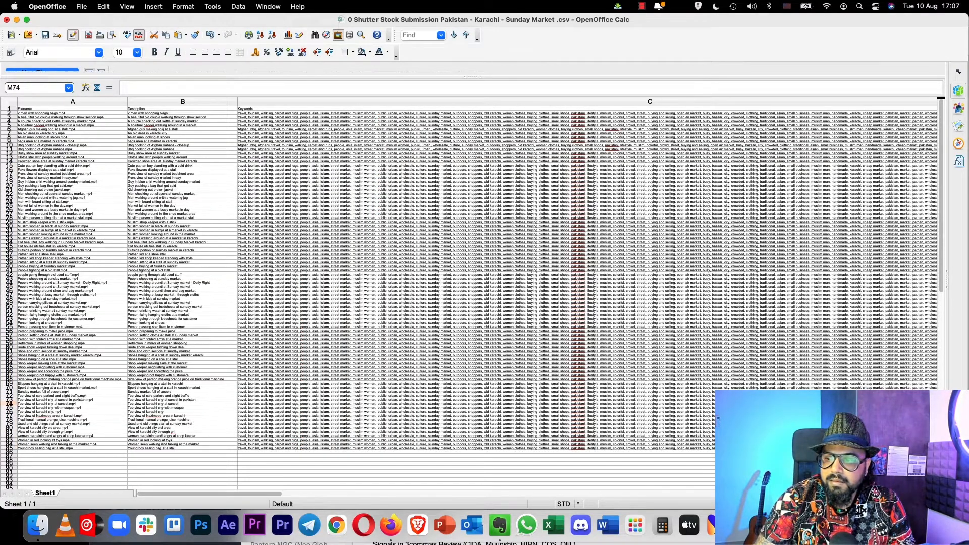
scroll(469, 288, down, 2)
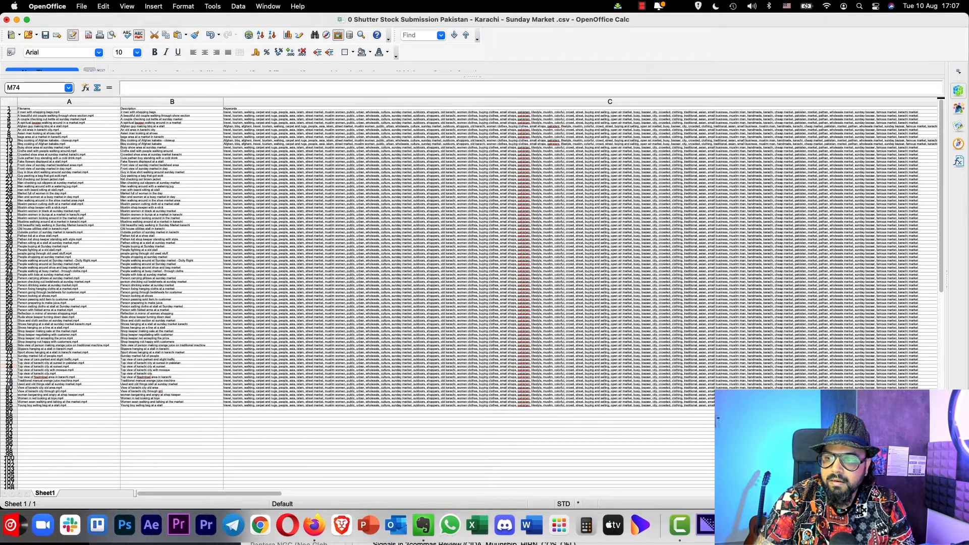
scroll(469, 288, down, 2)
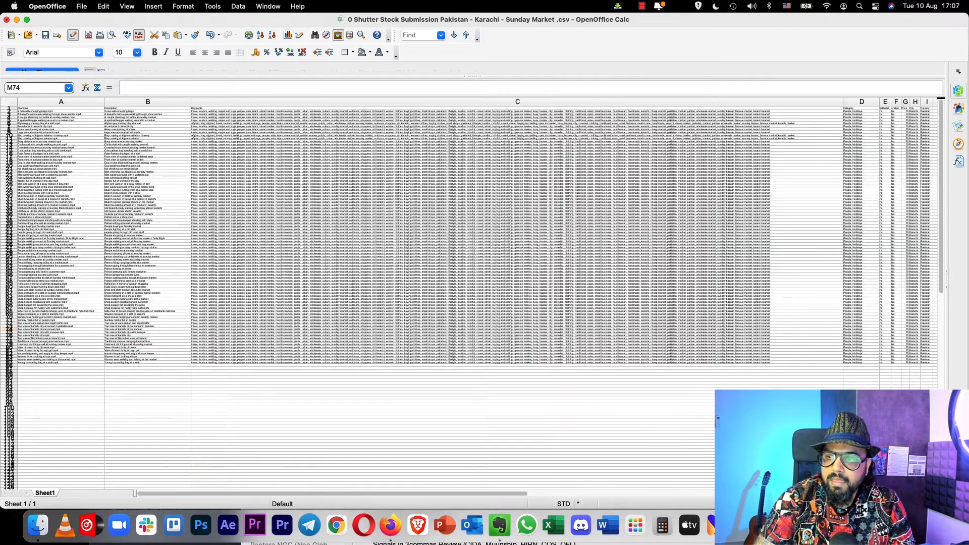
scroll(840, 253, down, 3)
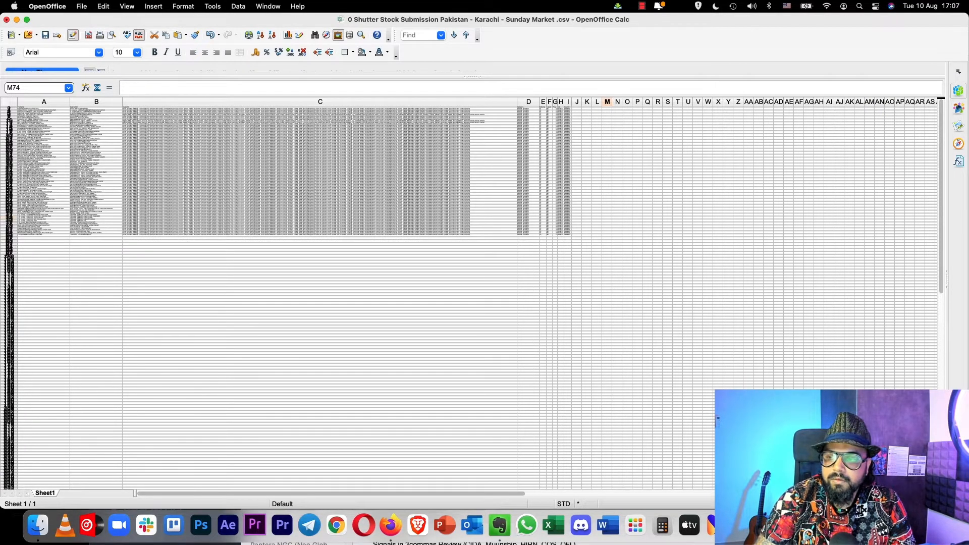
scroll(681, 255, up, 5)
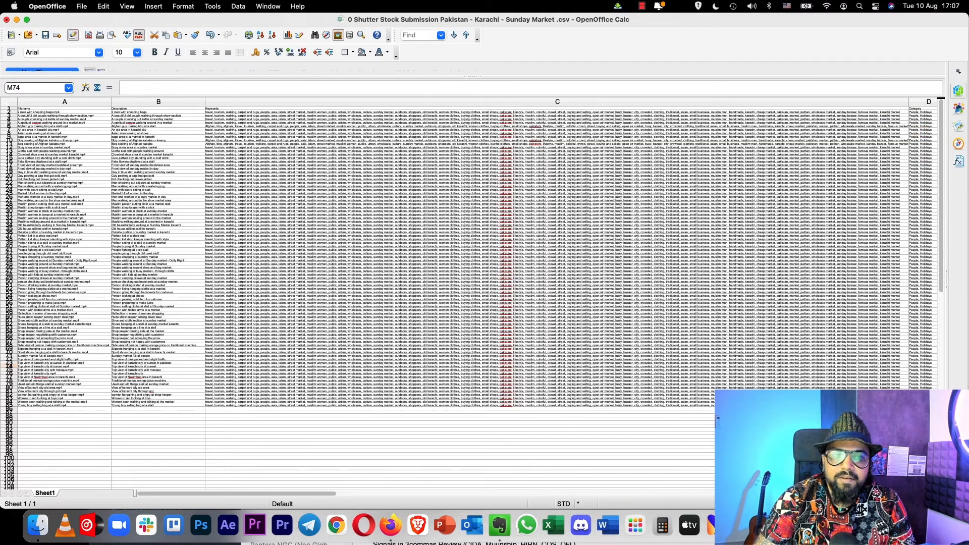
Step: Save the Shutterstock Sunday Market sheet, keeping its CSV format
click(45, 35)
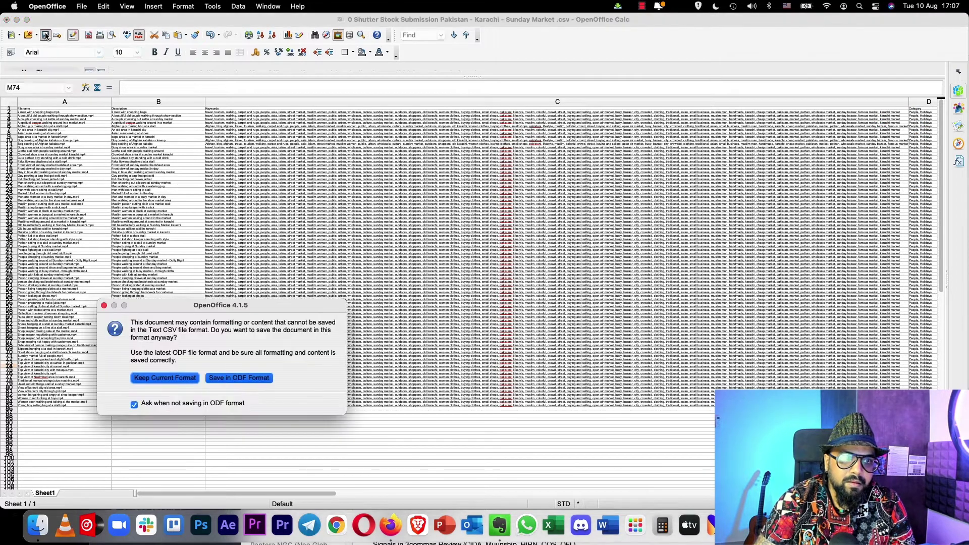
click(173, 379)
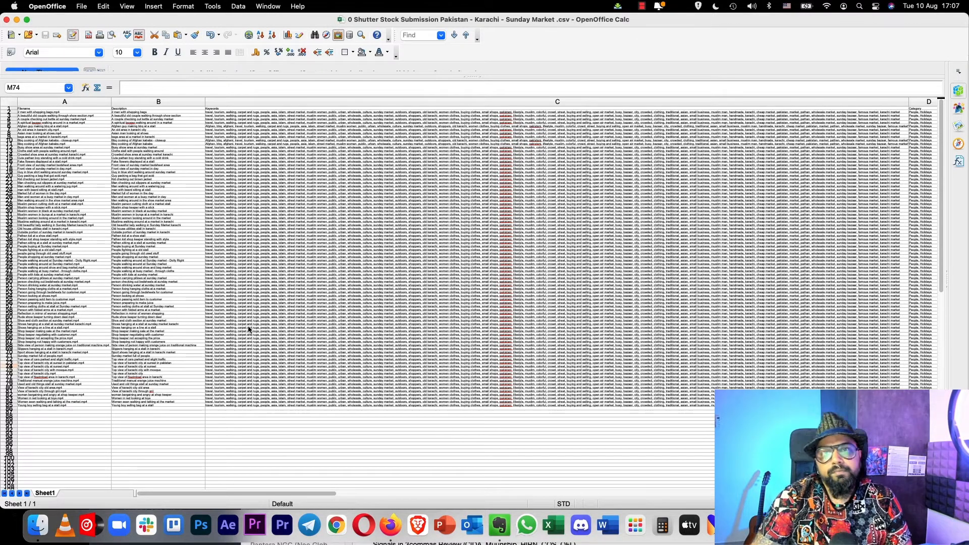
Step: Copy all clip rows A2:C85 and switch to the Sunday Market Rendered folder in Finder
click(63, 112)
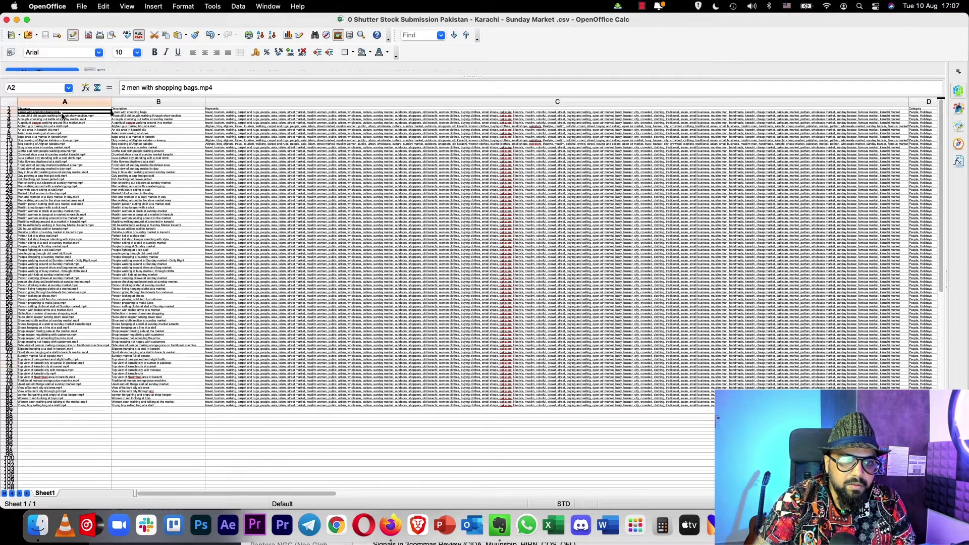
shift+click(332, 405)
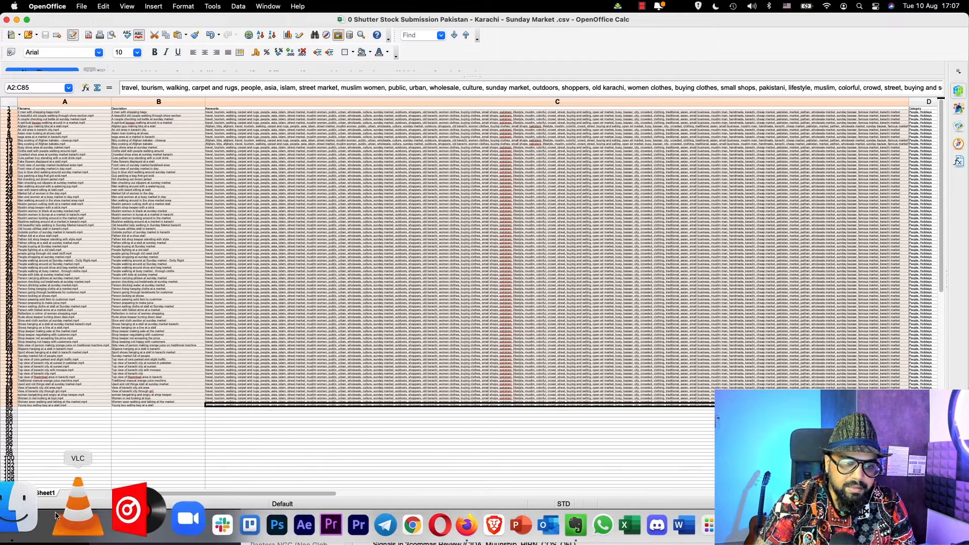
click(43, 511)
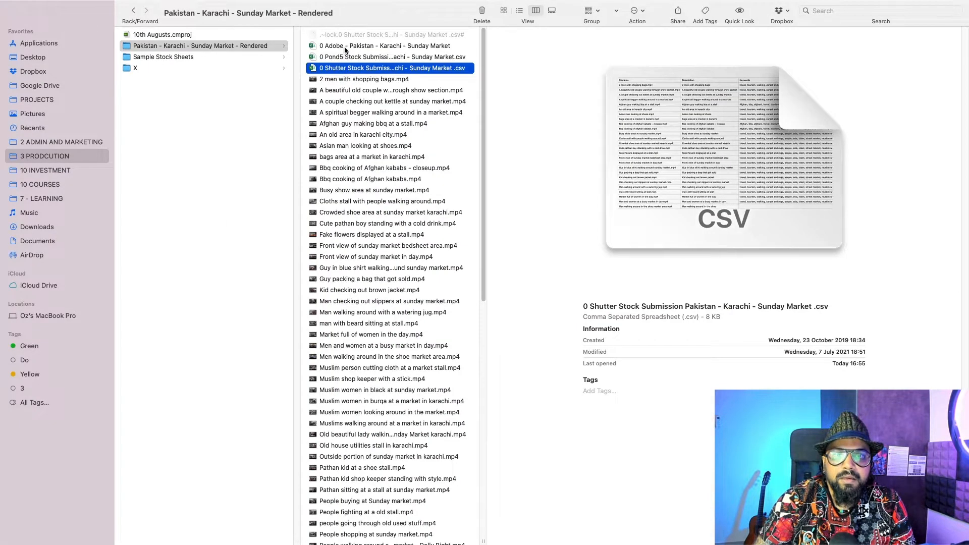
Step: Open the Adobe Sunday Market CSV with OpenOffice and accept the Text Import preview
click(345, 47)
right_click(352, 50)
mouse_move(375, 62)
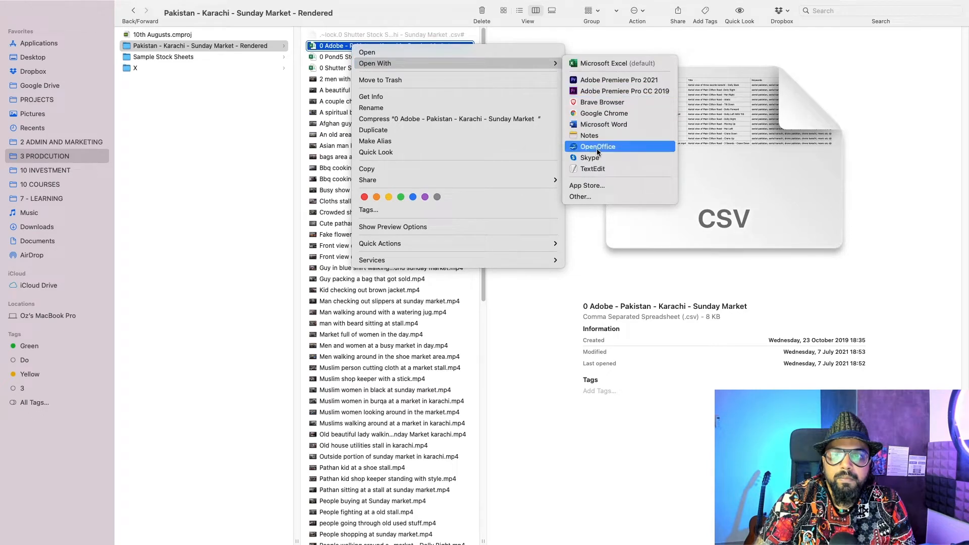
click(597, 146)
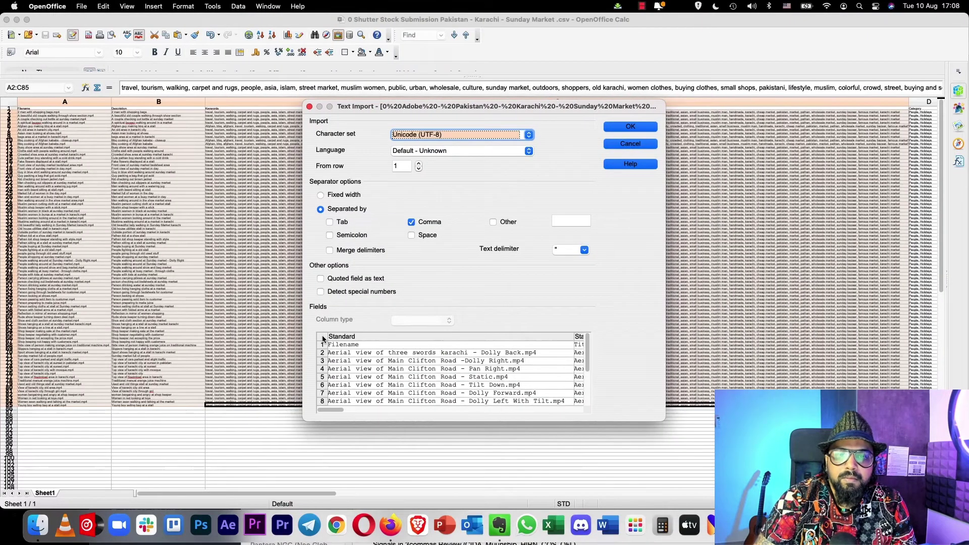
click(322, 337)
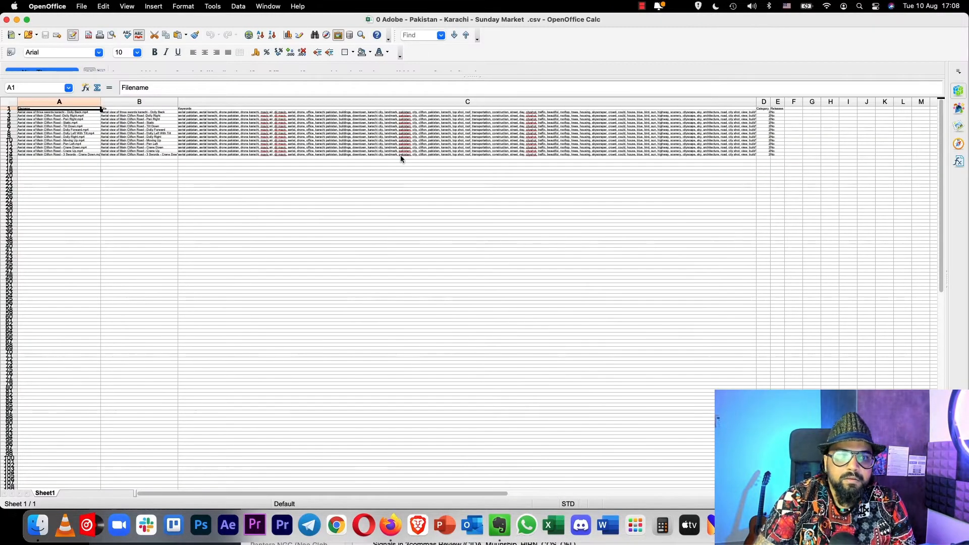
Step: Paste the market clip rows from A2 through row 85 and widen the keywords column
click(47, 115)
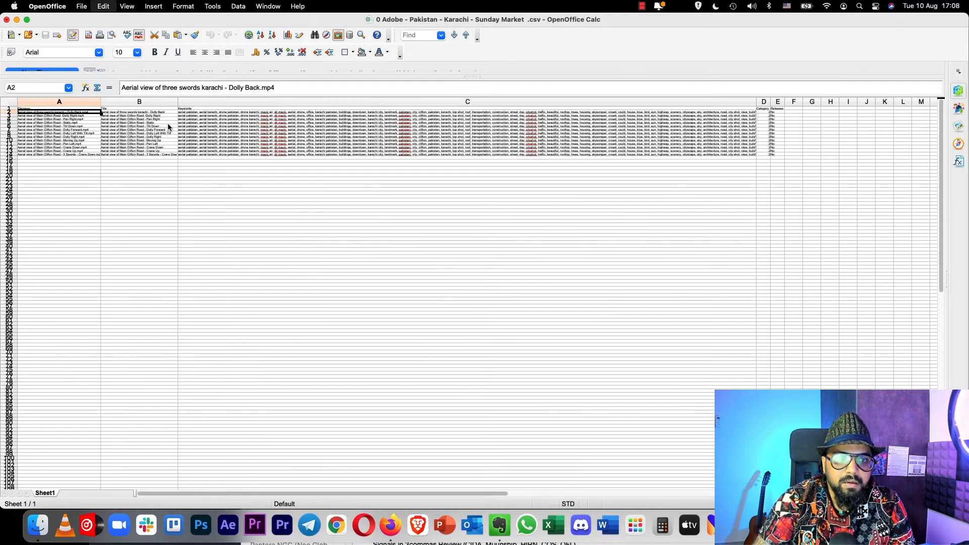
key(ctrl+v)
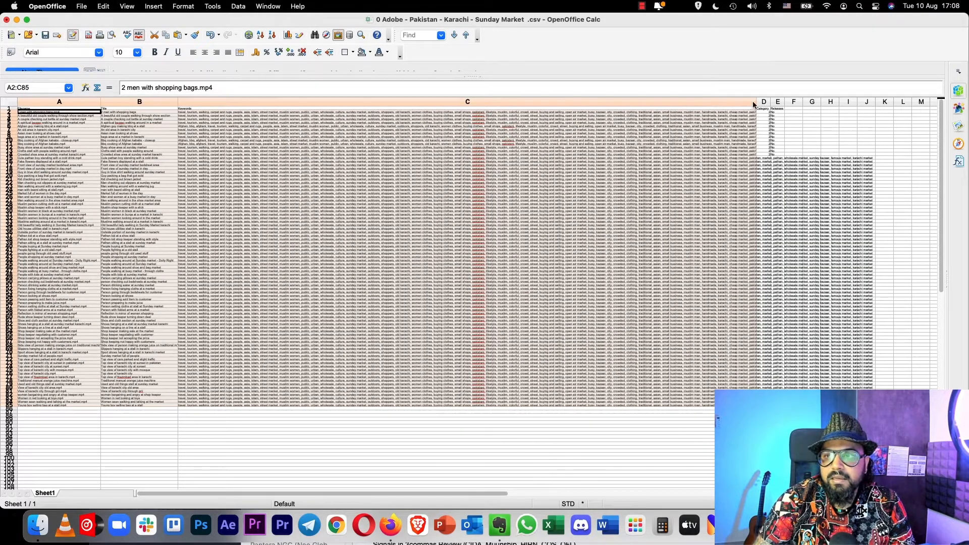
drag(757, 101, 905, 102)
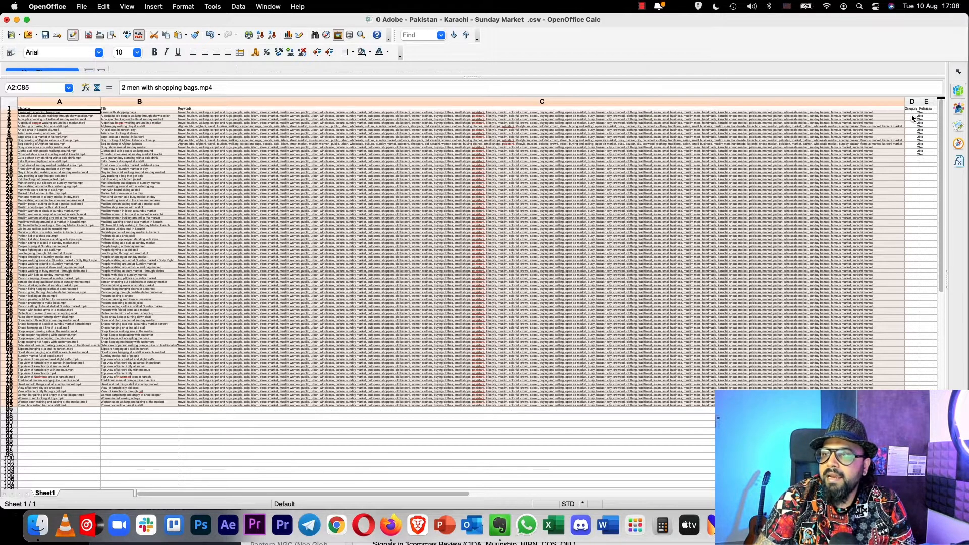
click(912, 114)
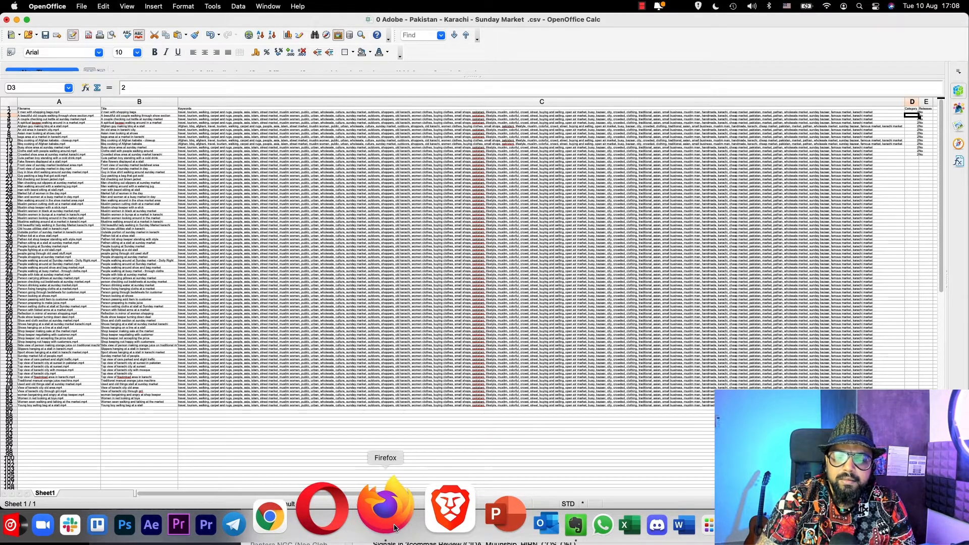
click(395, 522)
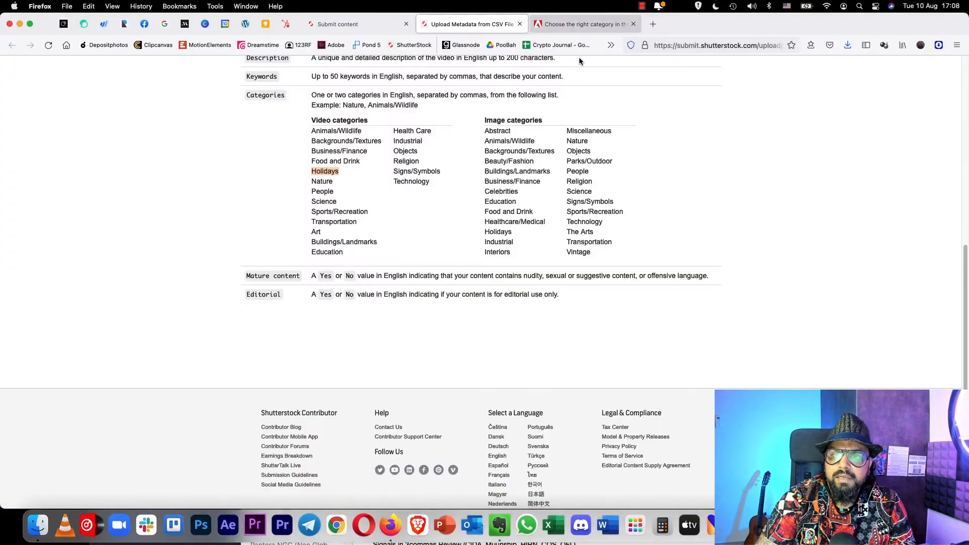
click(574, 29)
scroll(581, 247, up, 1)
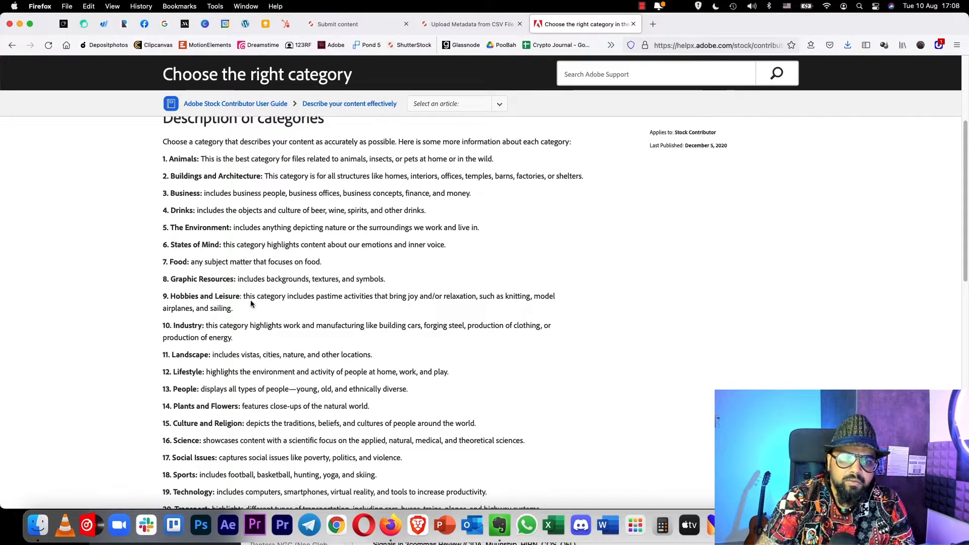
scroll(318, 358, down, 2)
scroll(320, 352, down, 1)
scroll(322, 349, down, 1)
scroll(322, 349, down, 1)
scroll(323, 349, down, 1)
scroll(322, 348, down, 1)
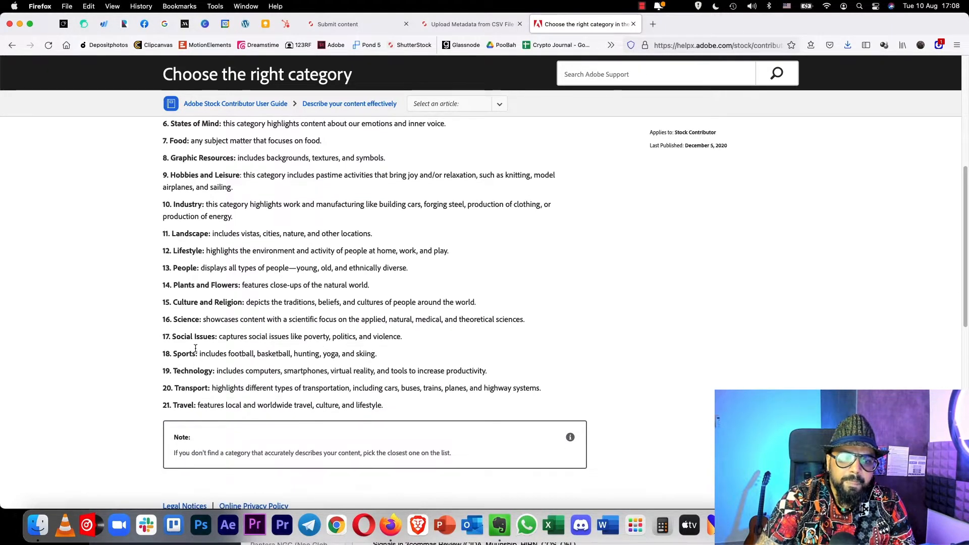
scroll(204, 299, up, 1)
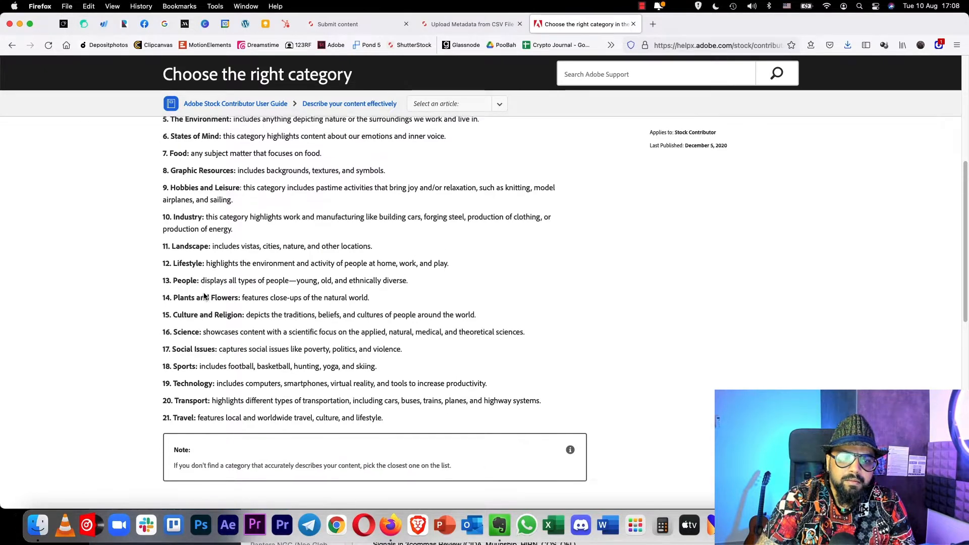
scroll(176, 314, up, 1)
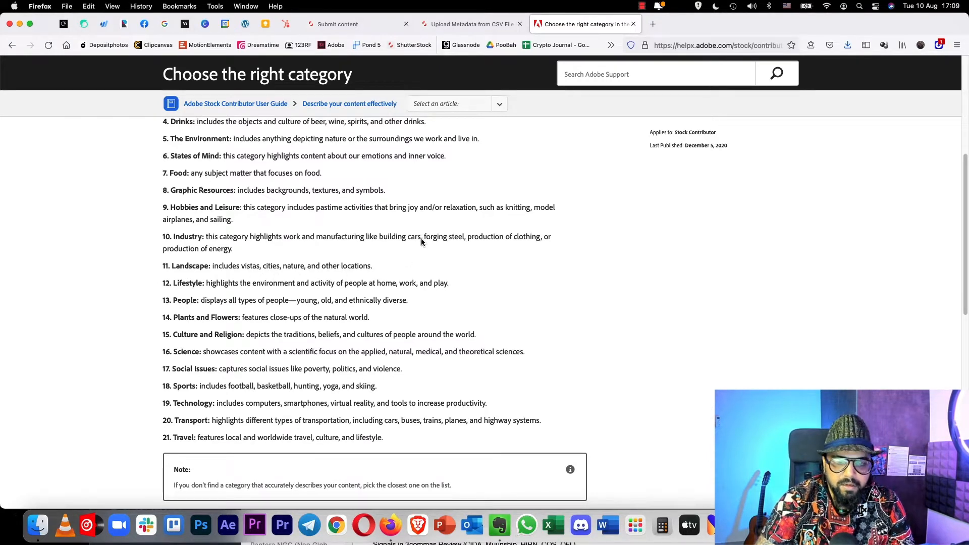
key(super+Tab)
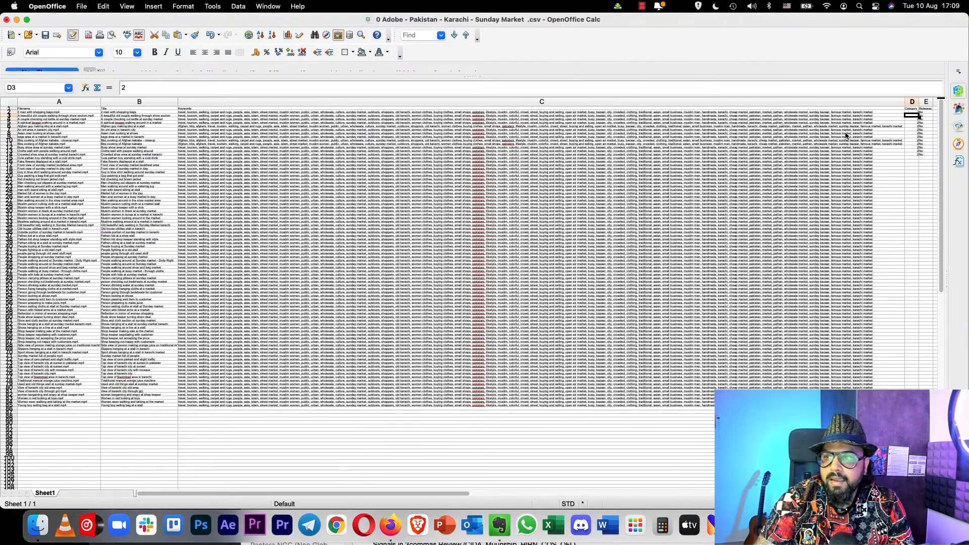
Step: Copy the first row's category 12 and No values, selecting D2:E down through row 85
click(915, 113)
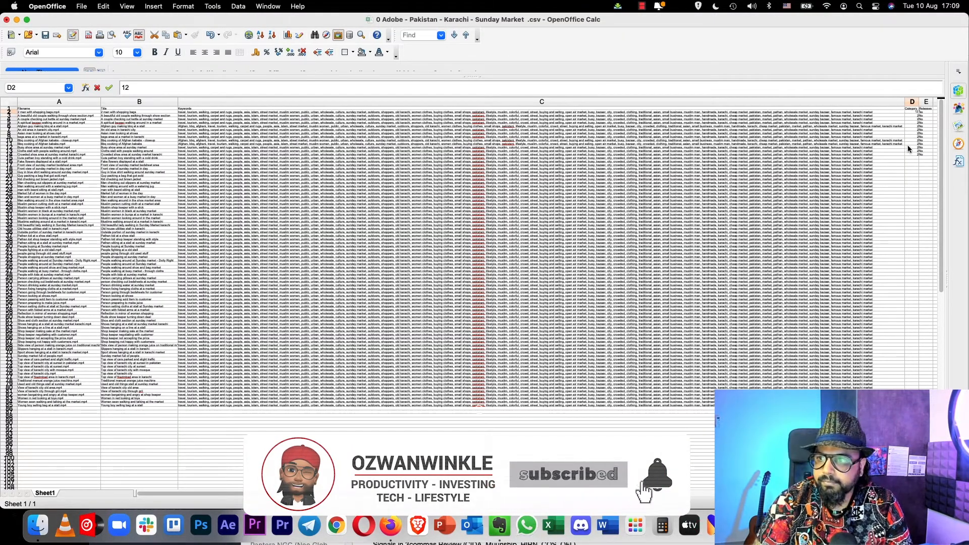
click(916, 148)
click(916, 116)
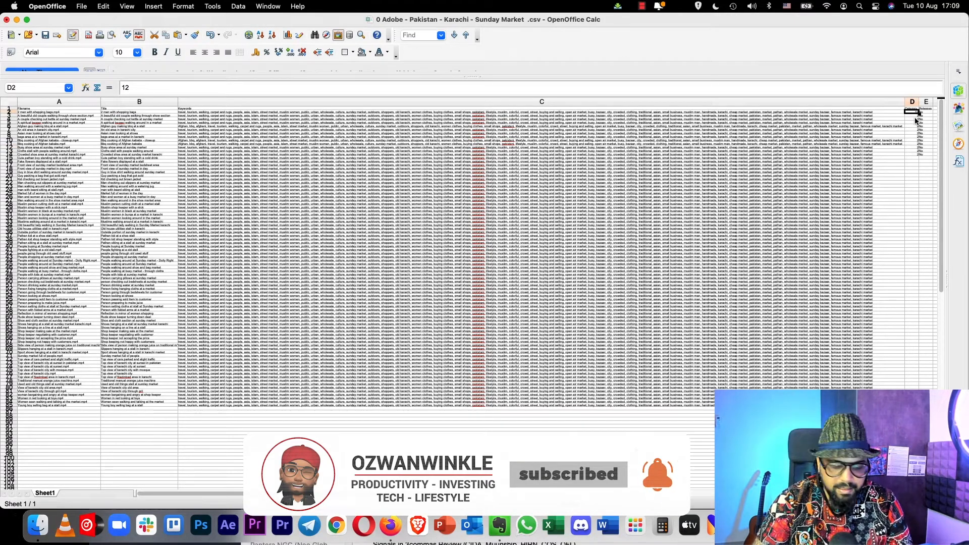
key(super+c)
key(Down)
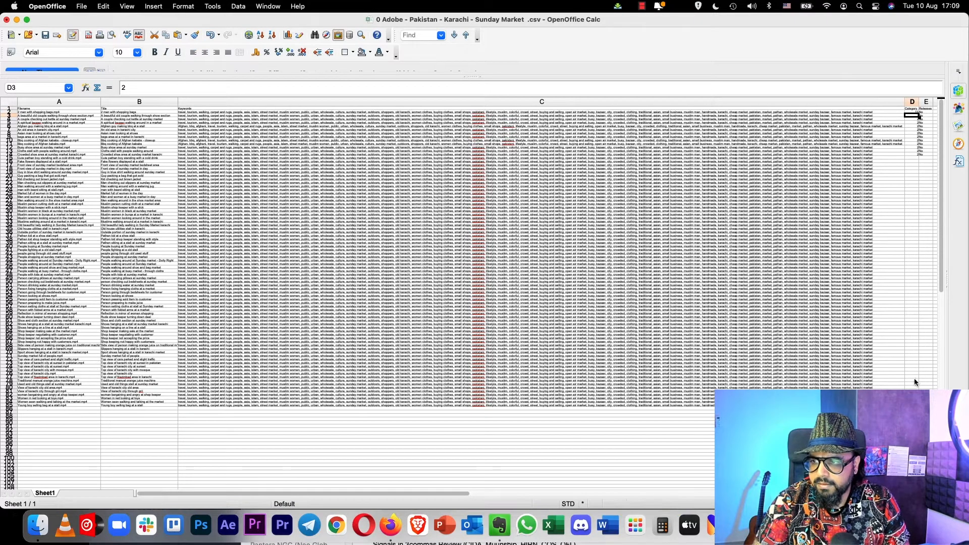
mouse_move(916, 113)
mouse_down()
mouse_move(926, 114)
mouse_move(926, 410)
mouse_up()
key(super+c)
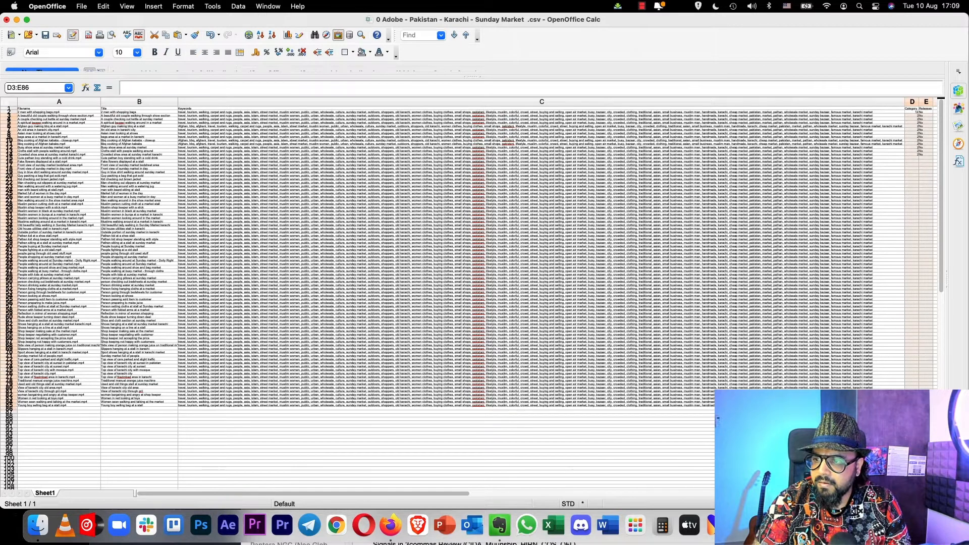
Step: Fill category 12 and No down every clip row and auto-fit the filename and title columns
key(super+v)
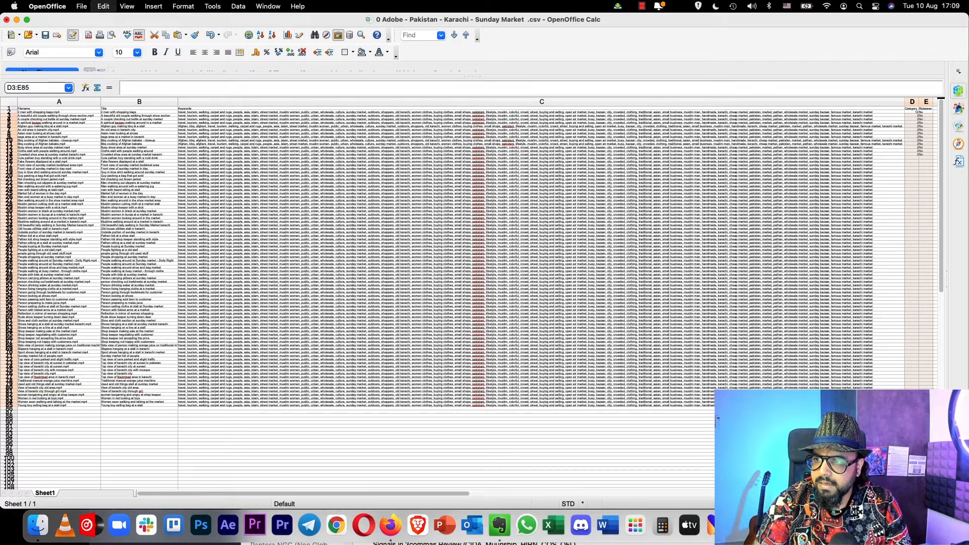
click(447, 447)
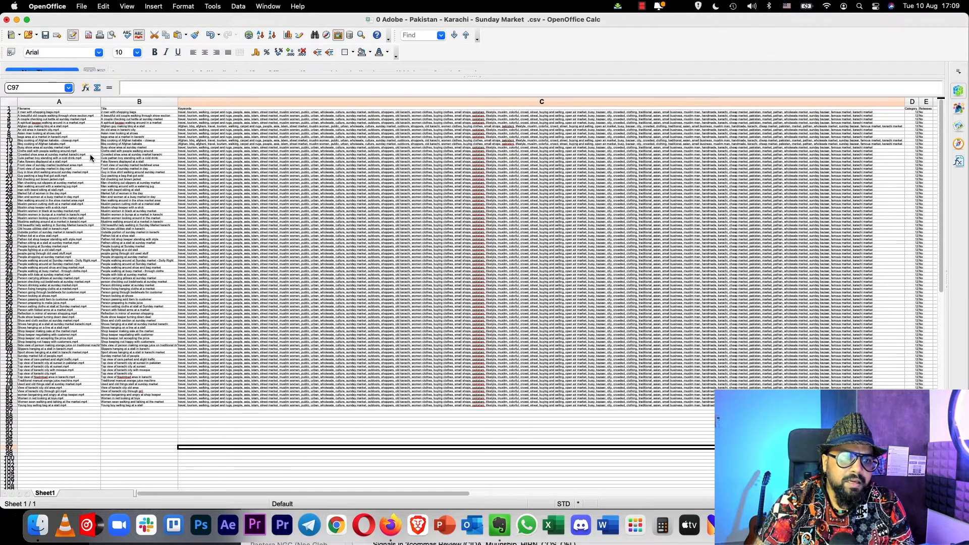
double_click(99, 101)
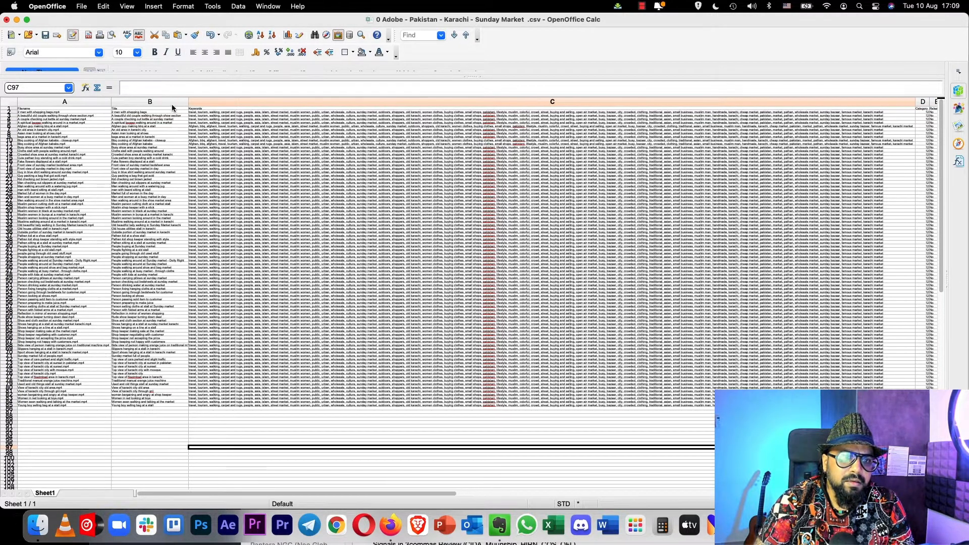
drag(188, 101, 190, 104)
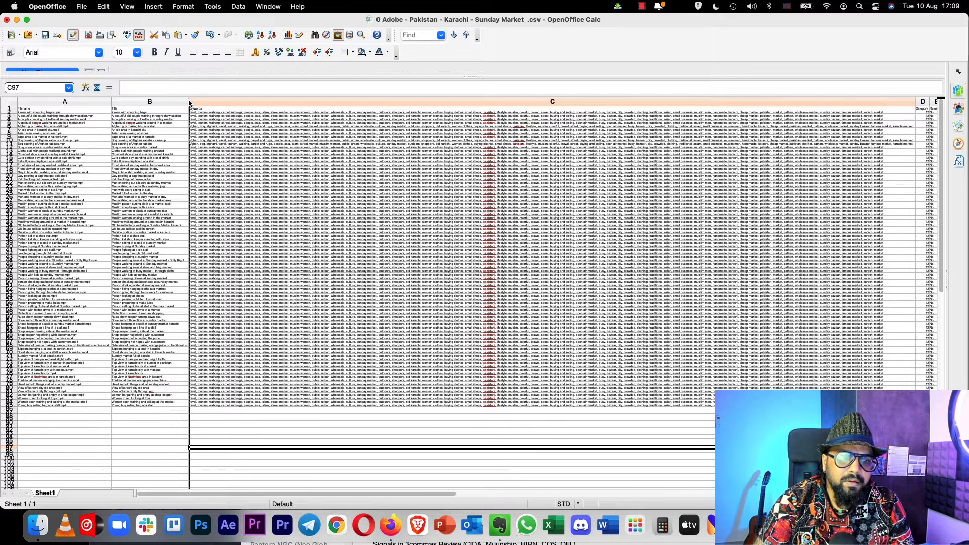
double_click(190, 102)
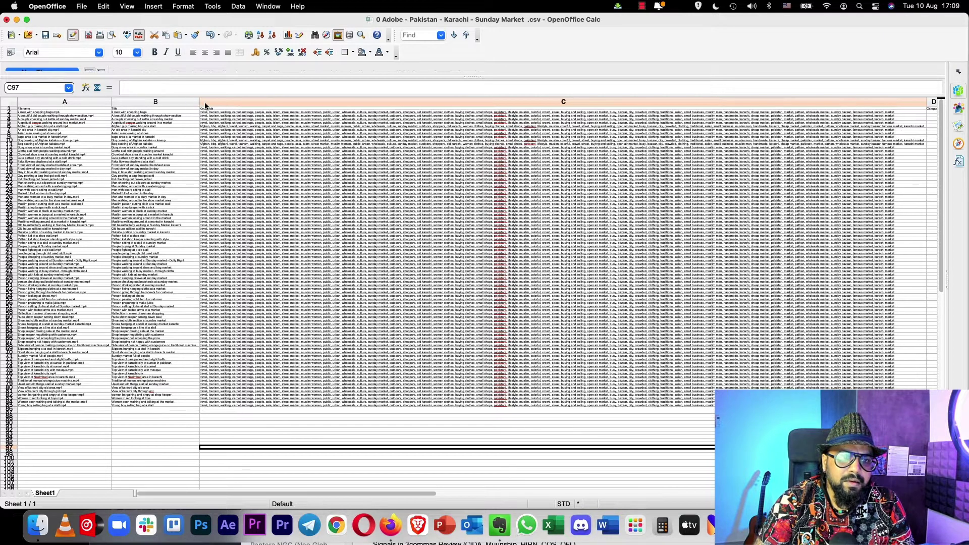
Step: Save the Adobe sheet keeping CSV format, reselect the clip rows and close the document
click(46, 36)
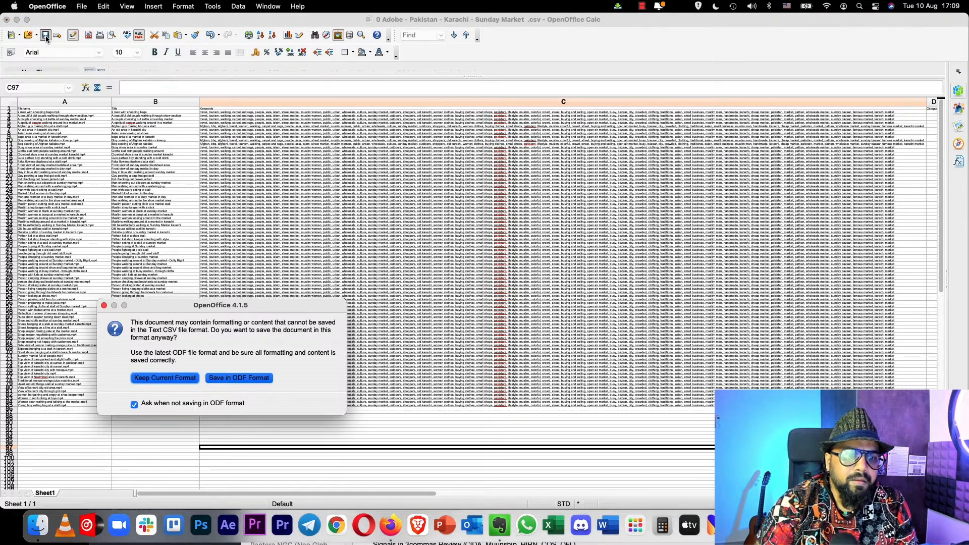
click(165, 380)
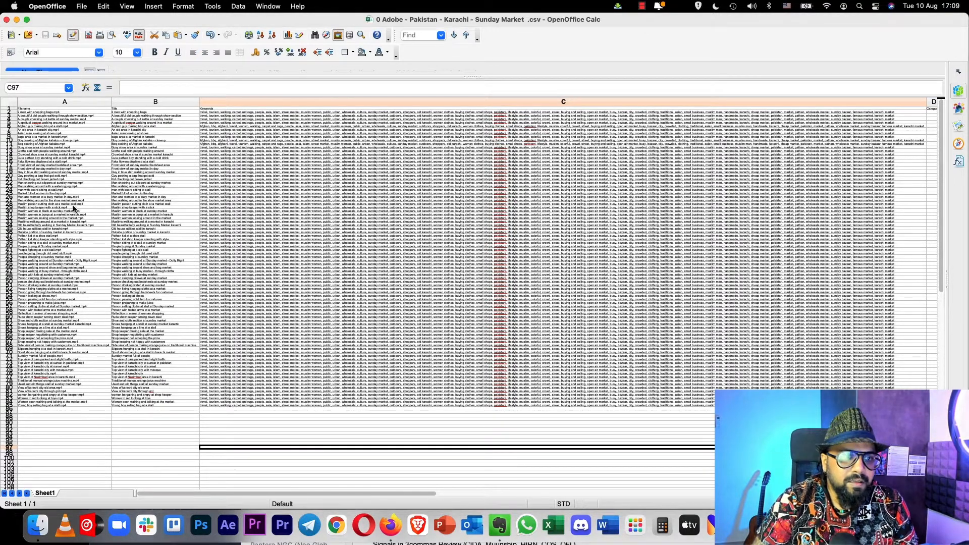
click(64, 112)
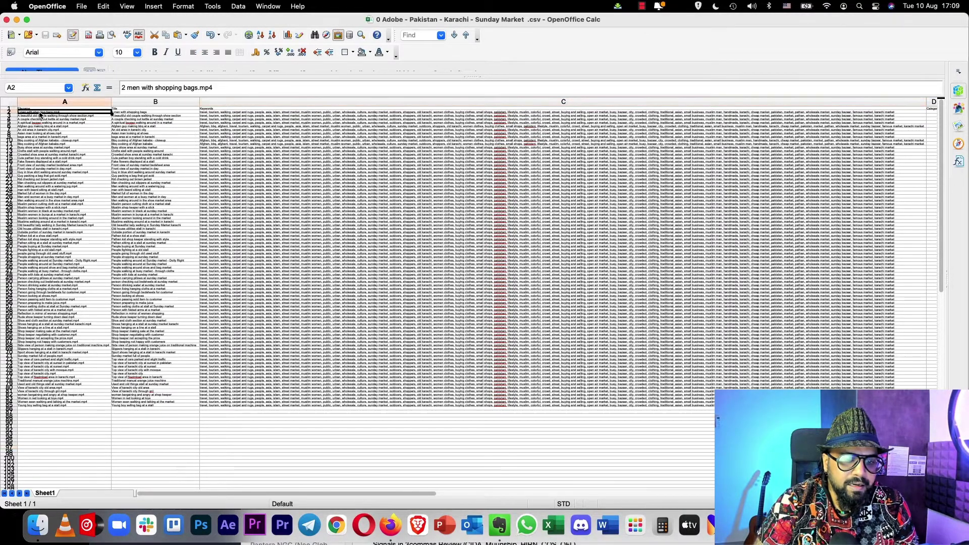
shift+click(264, 405)
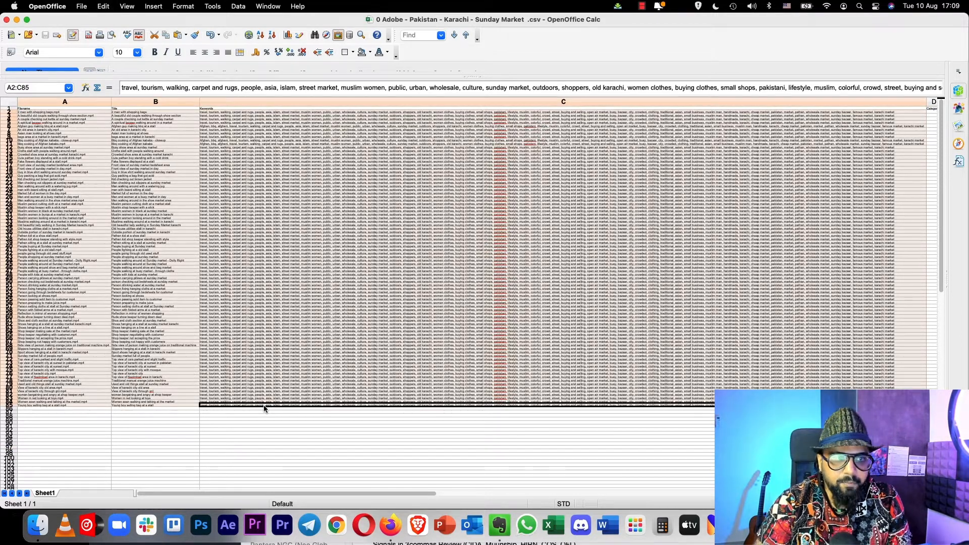
click(7, 20)
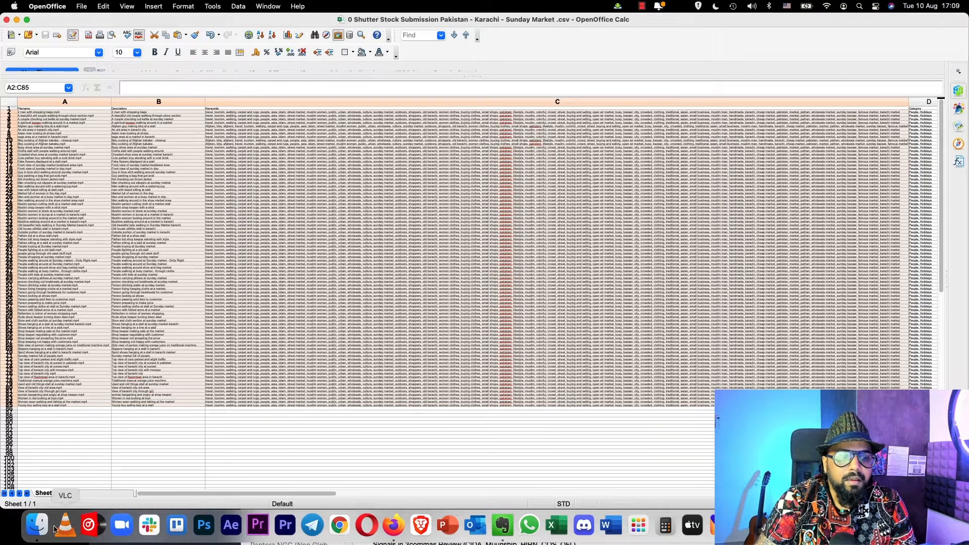
Step: Bring Finder forward and select the Pond5 Stock Submission CSV
click(36, 522)
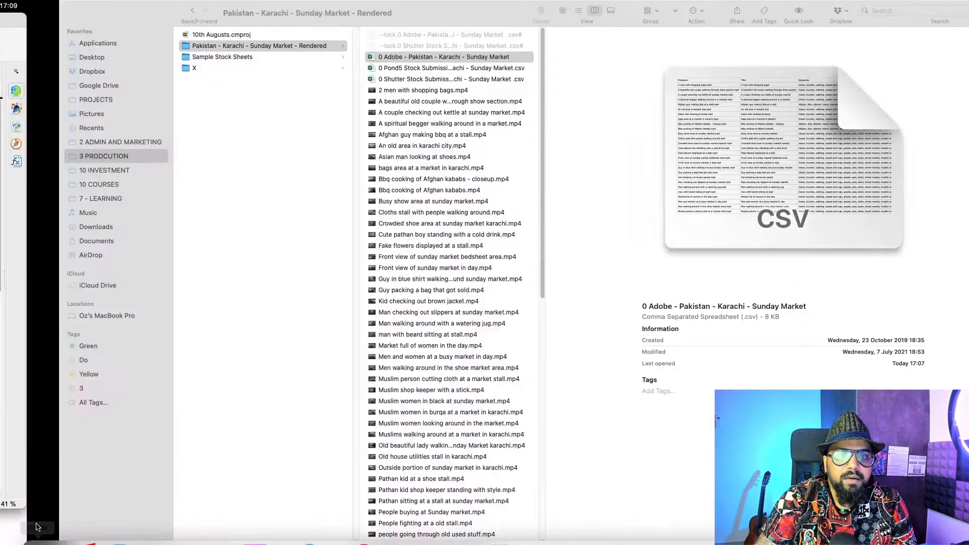
key(super+n)
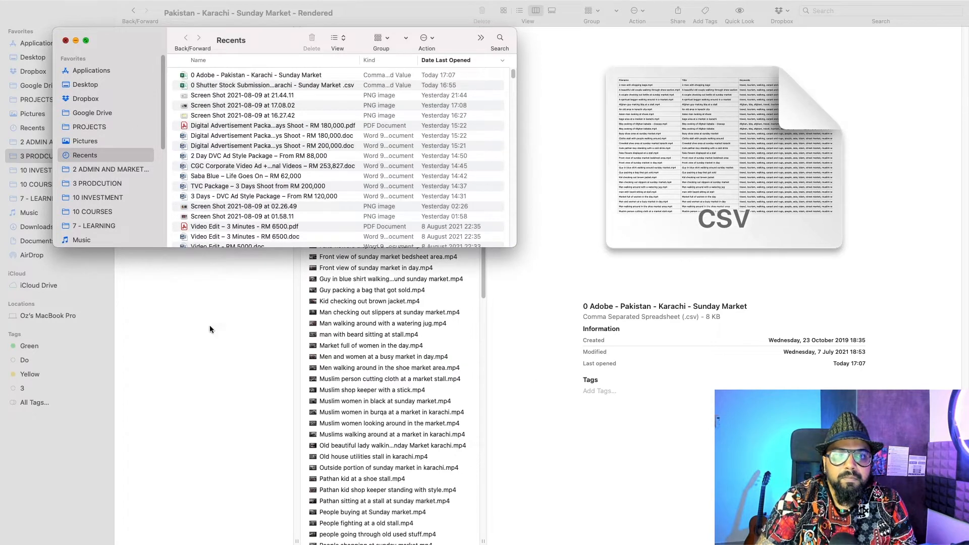
key(super+w)
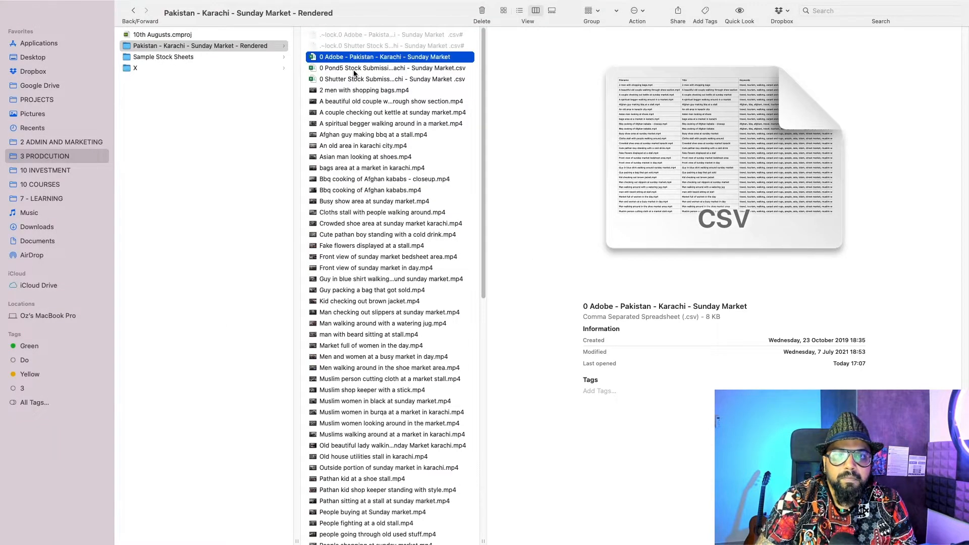
click(353, 68)
Step: Open the Pond5 CSV with OpenOffice, selecting all preview columns in Text Import
right_click(353, 69)
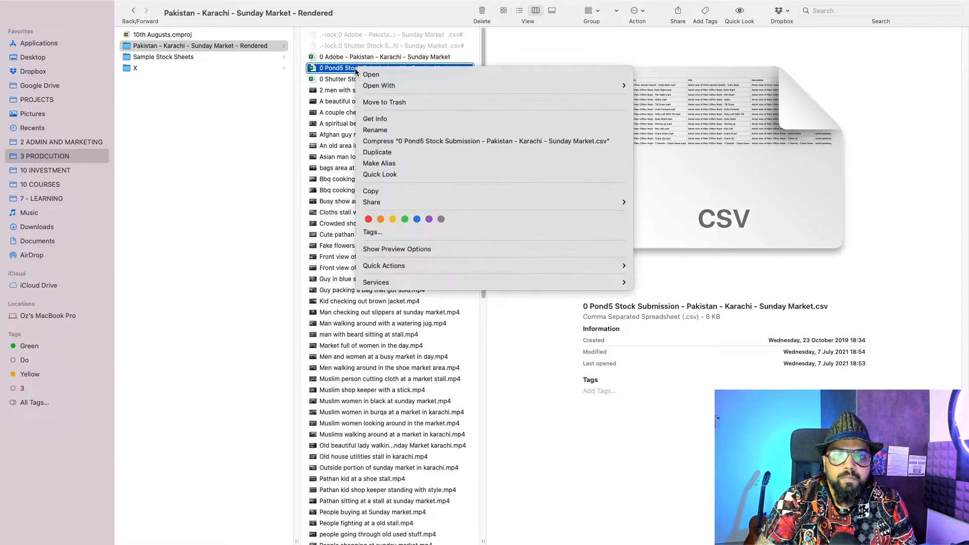
mouse_move(379, 85)
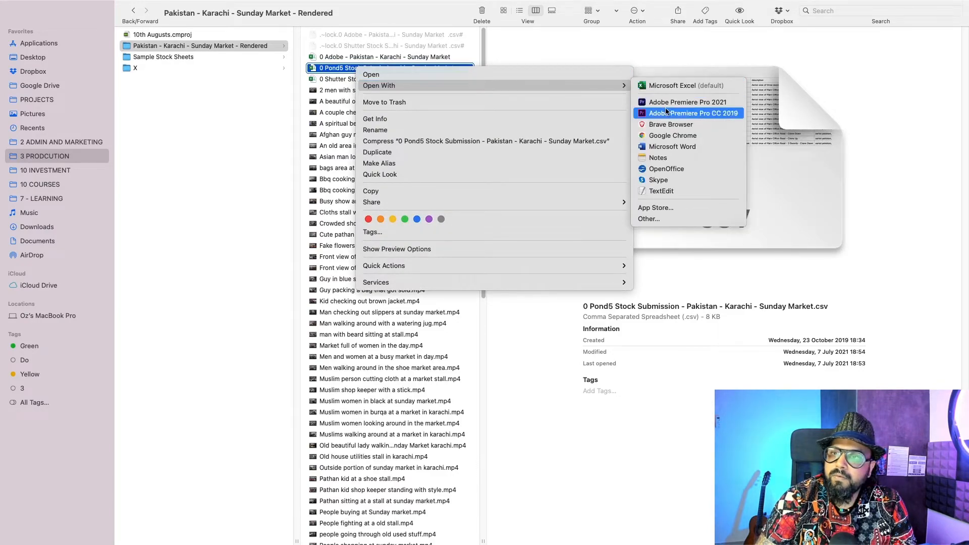
click(667, 171)
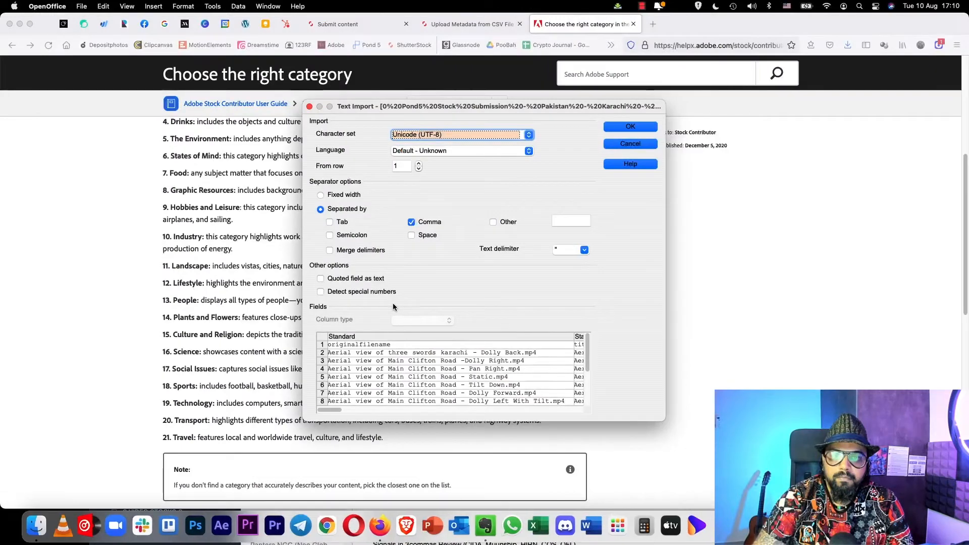
click(324, 339)
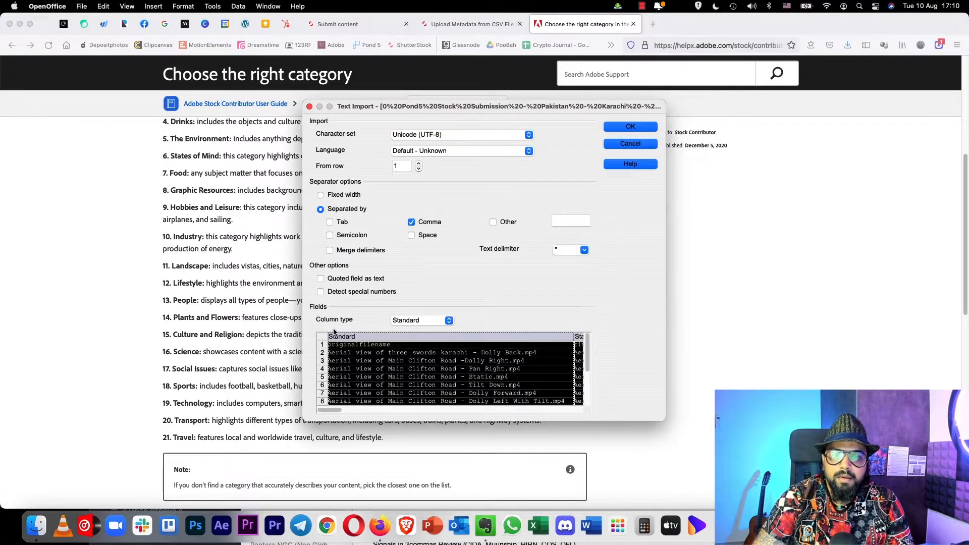
click(619, 127)
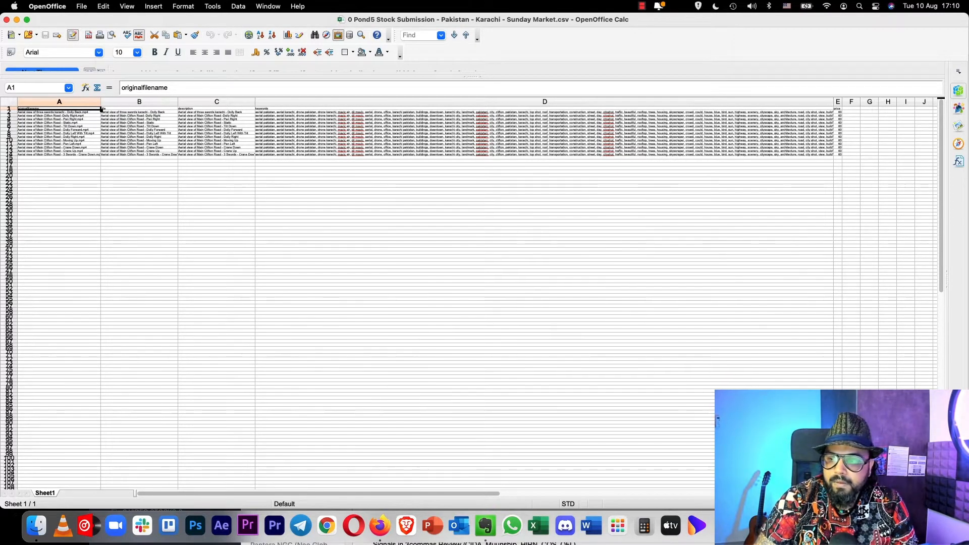
scroll(402, 238, up, 3)
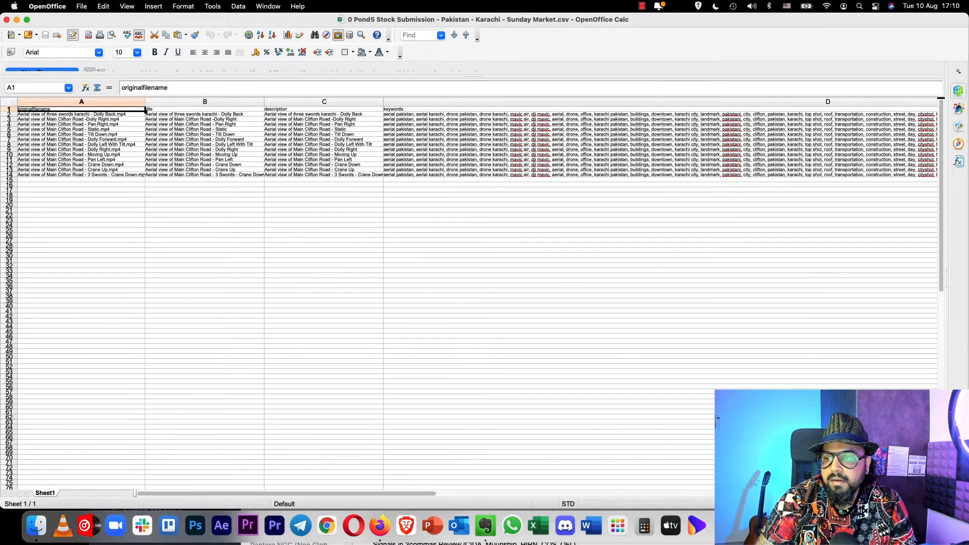
scroll(76, 102, down, 4)
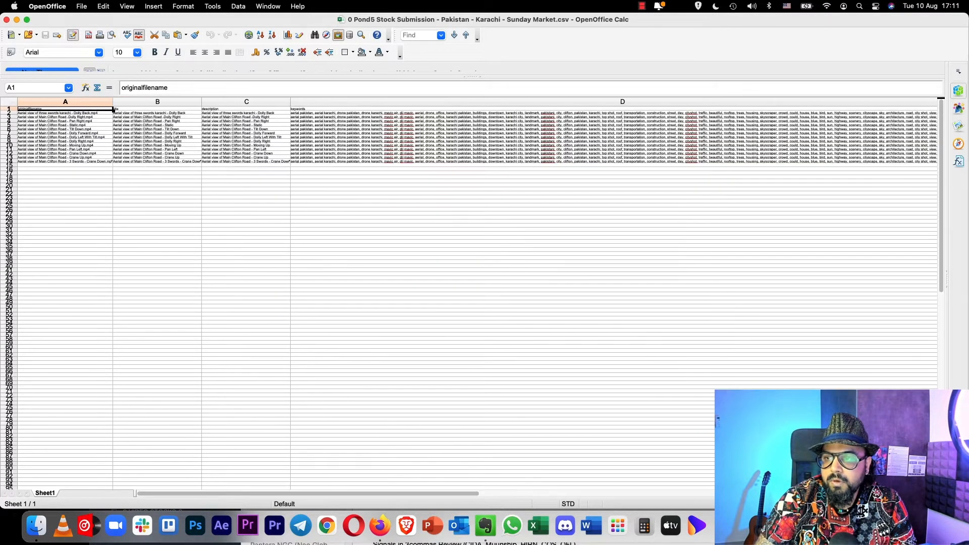
scroll(414, 256, down, 1)
scroll(414, 255, down, 1)
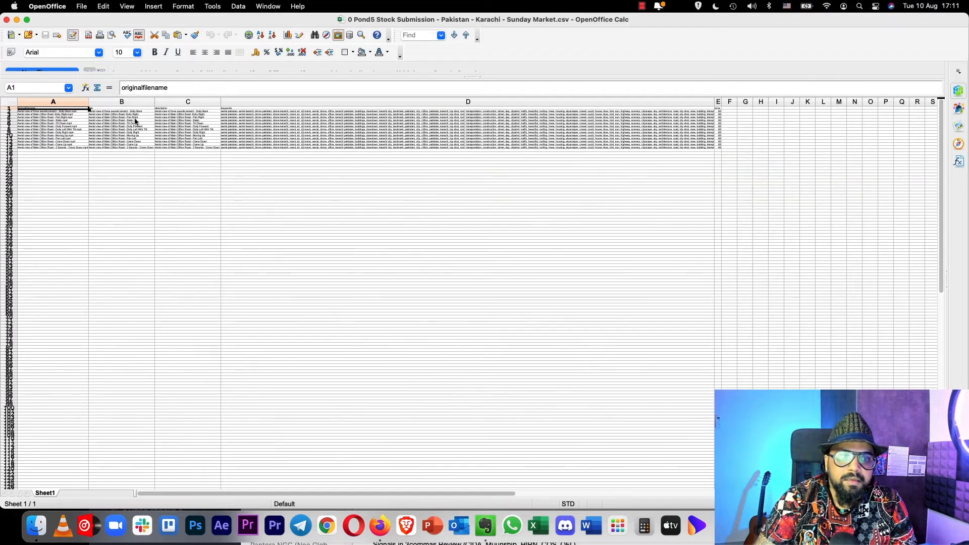
Step: Paste the market clip data from B2 through row 85 and widen the keywords column D
click(74, 114)
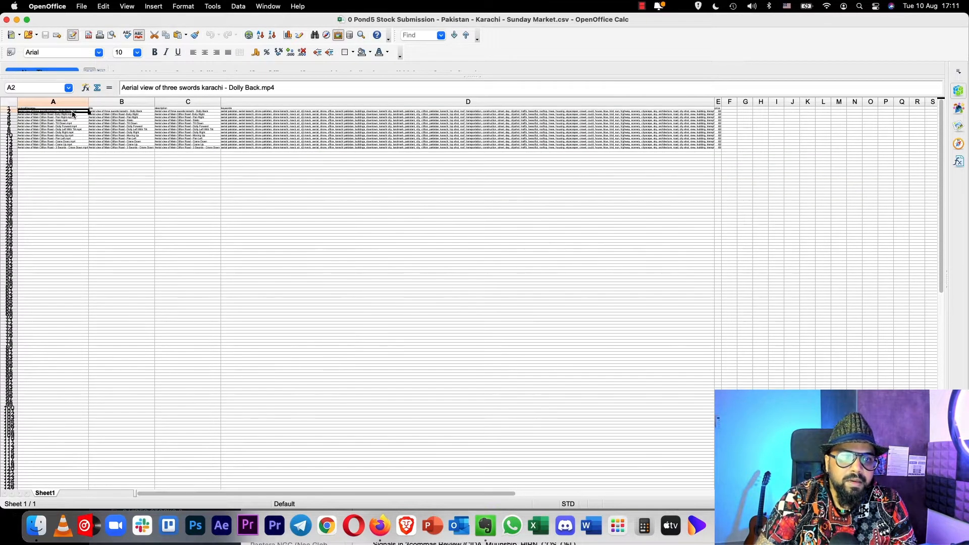
click(119, 114)
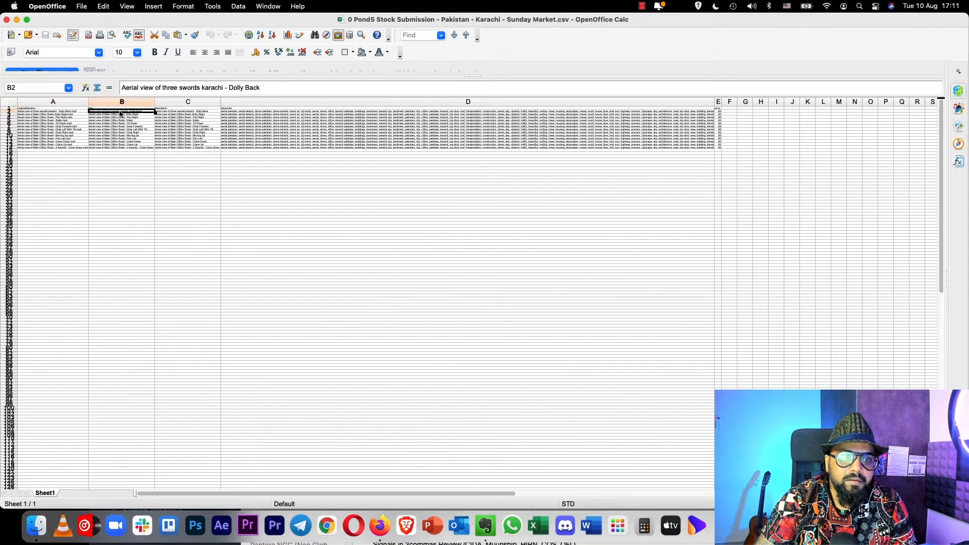
key(super+c)
key(super+v)
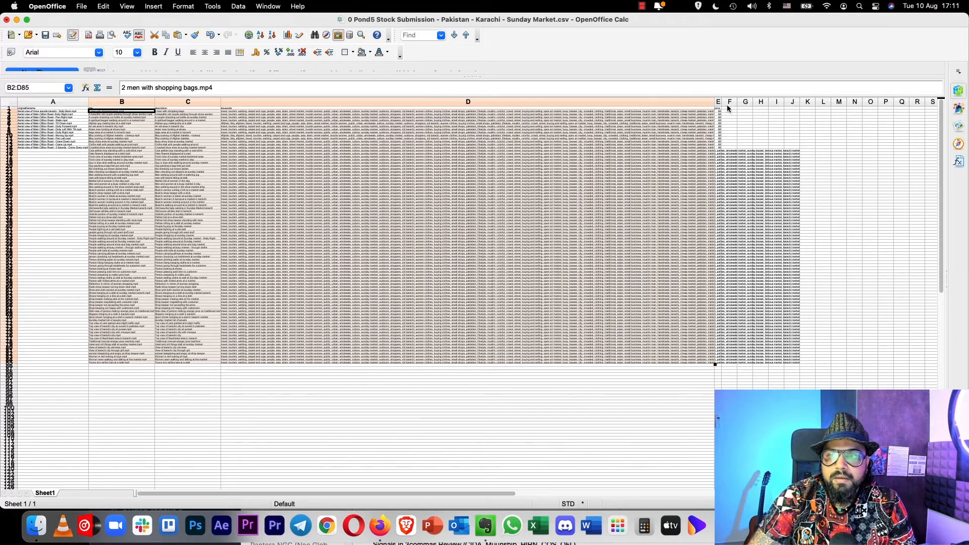
drag(716, 101, 830, 101)
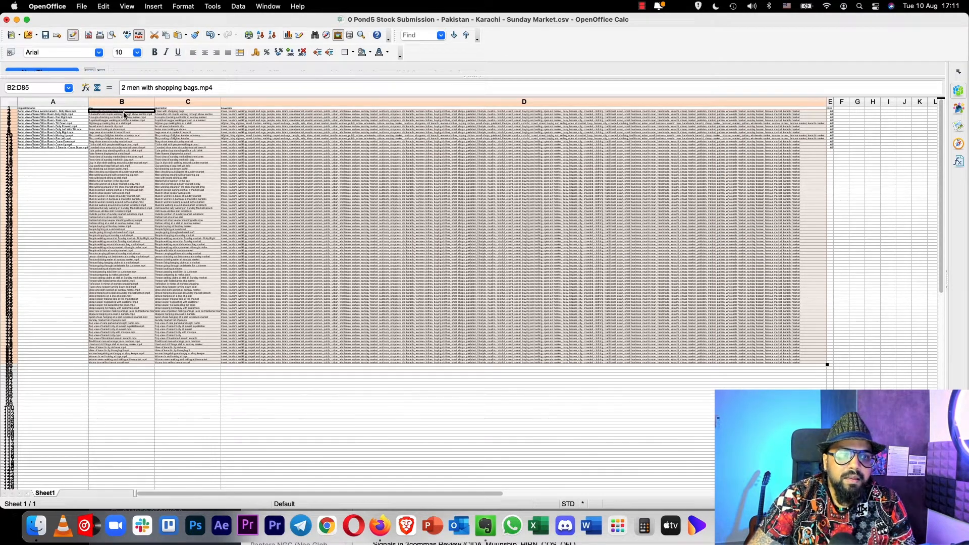
click(186, 364)
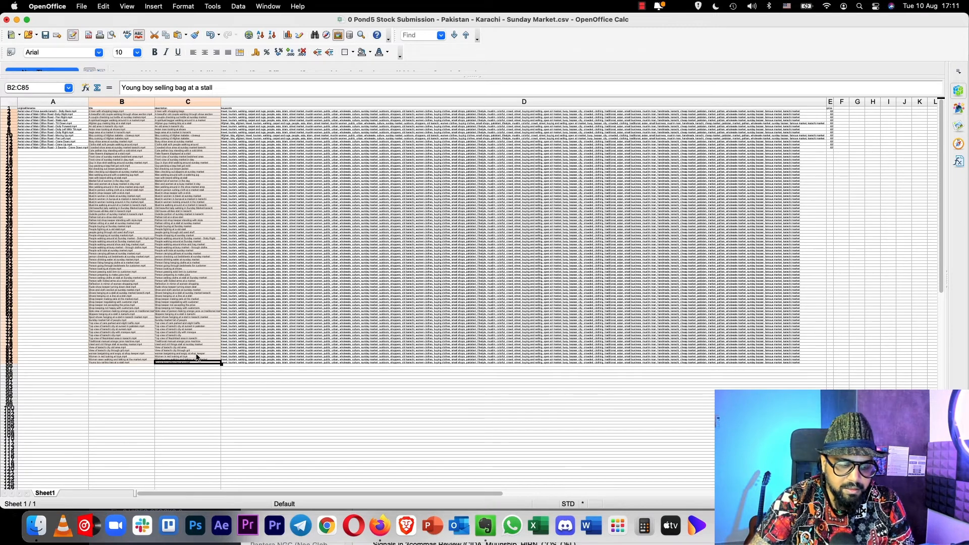
Step: Paste the filenames and titles again from A2 and widen columns A, B and C
click(72, 110)
key(super+v)
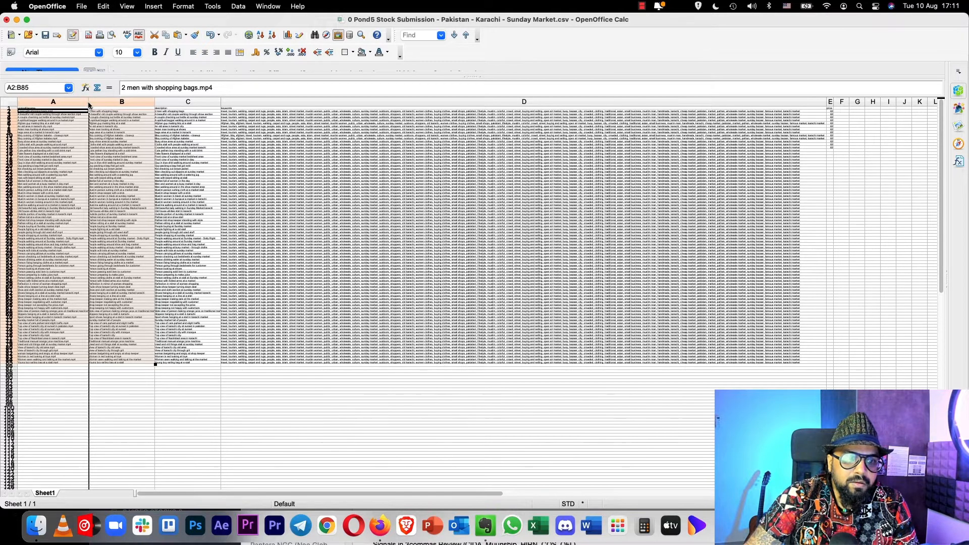
drag(89, 101, 96, 101)
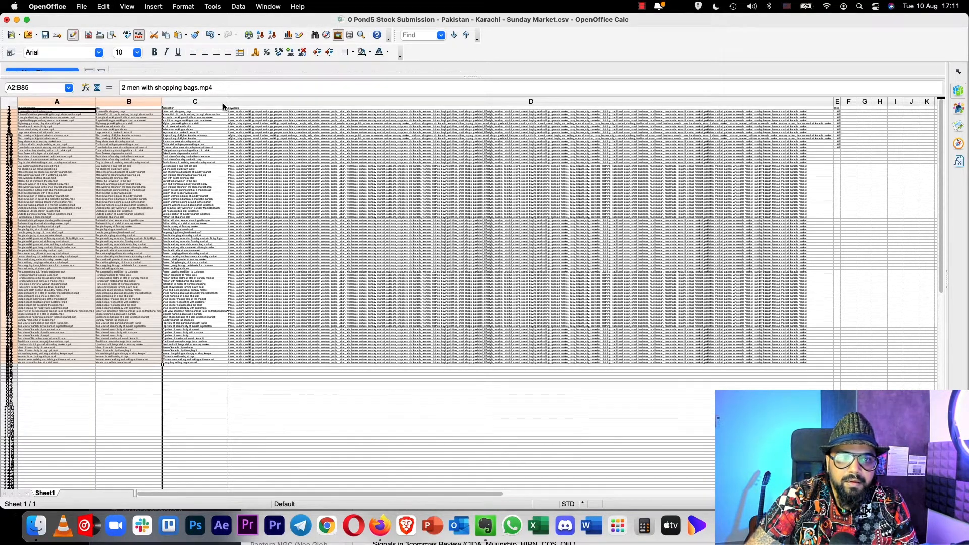
drag(160, 101, 168, 101)
drag(234, 102, 241, 102)
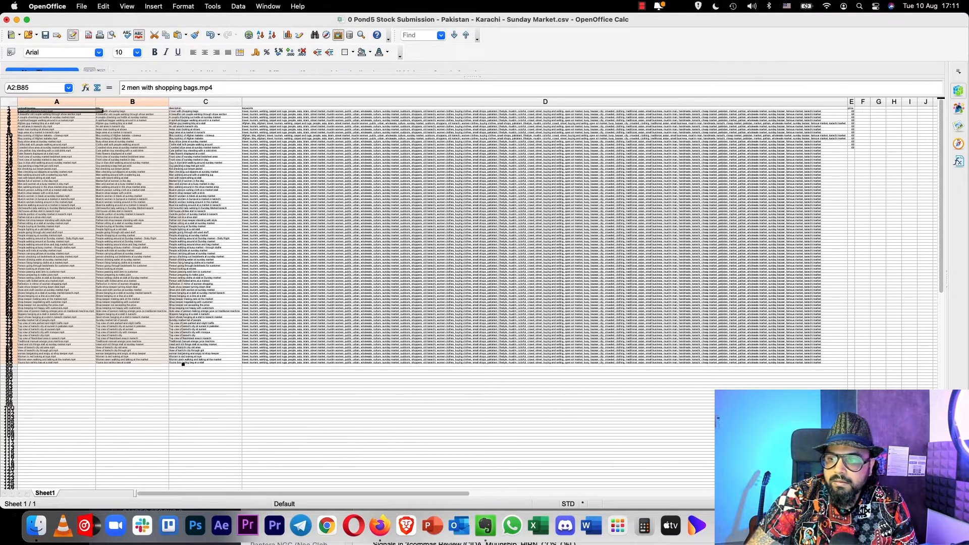
scroll(470, 265, up, 2)
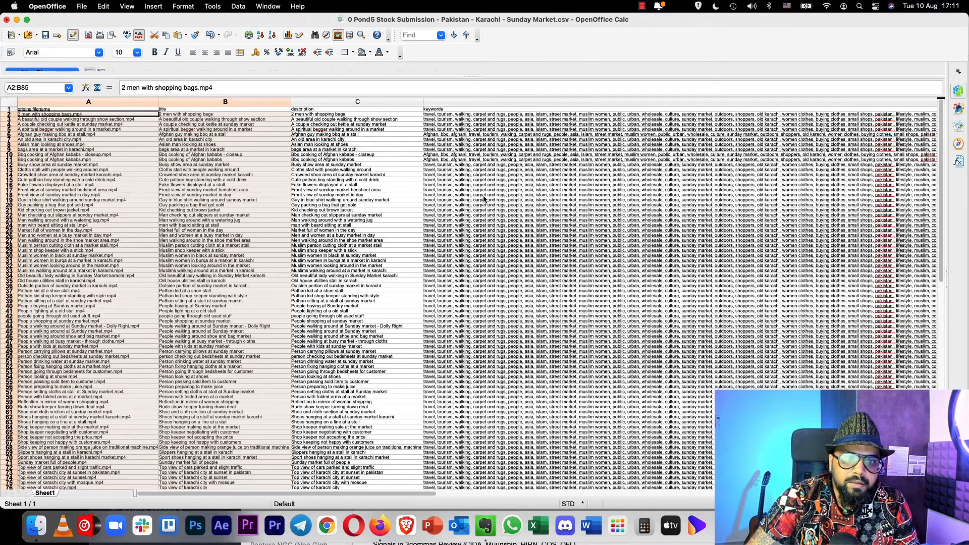
click(428, 197)
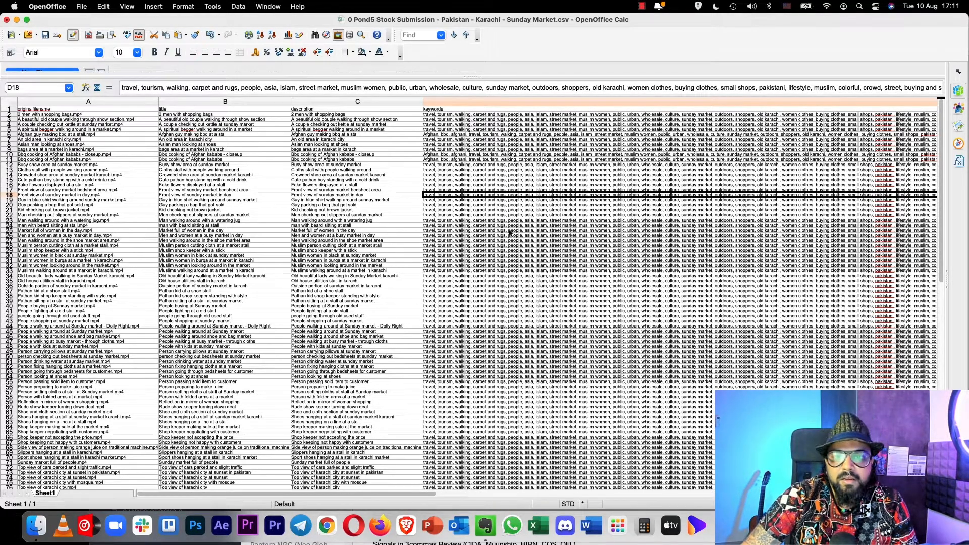
scroll(510, 234, right, 1)
scroll(510, 233, right, 2)
scroll(510, 234, right, 2)
scroll(510, 233, right, 3)
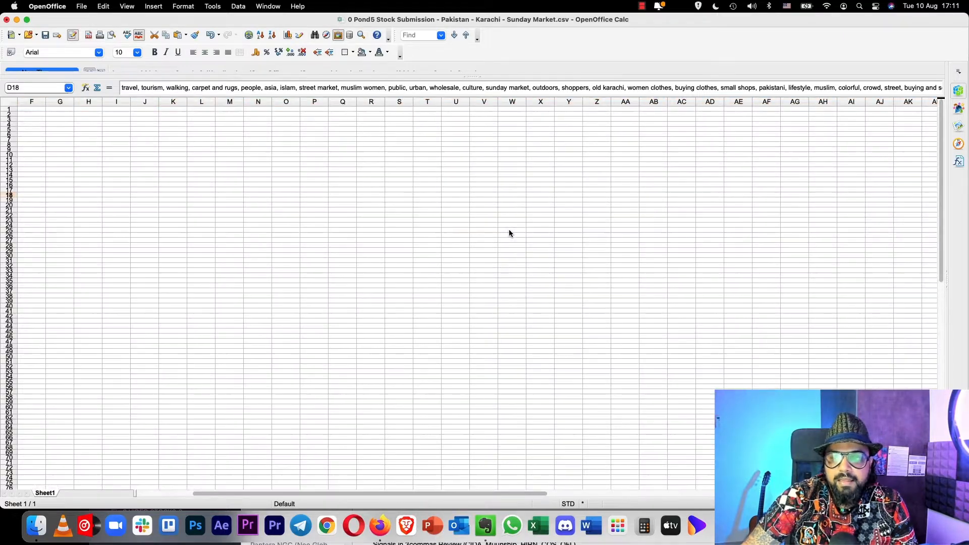
scroll(509, 230, left, 5)
key(Down)
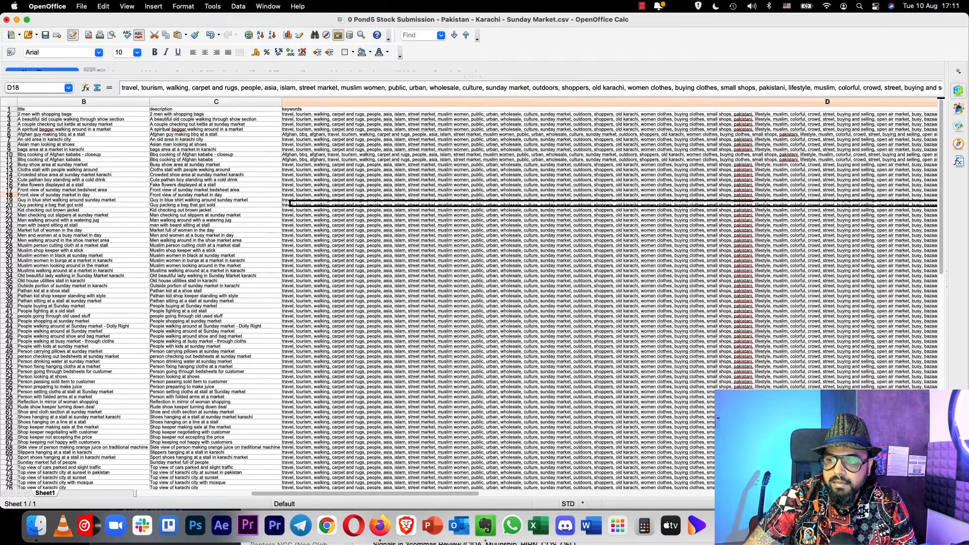
scroll(509, 230, down, 2)
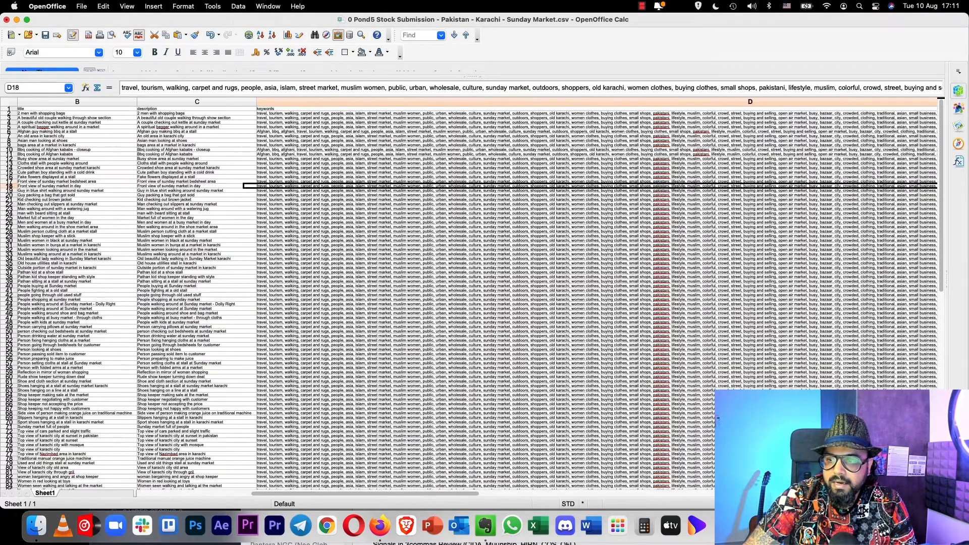
scroll(509, 230, down, 2)
scroll(510, 230, down, 2)
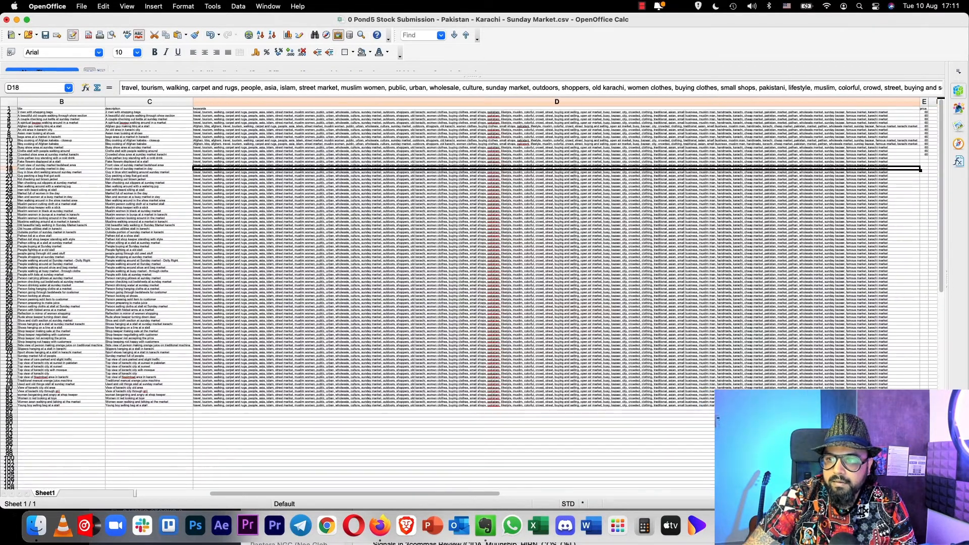
Step: Copy the price 60 from E14 and fill it down E15:E85
click(925, 153)
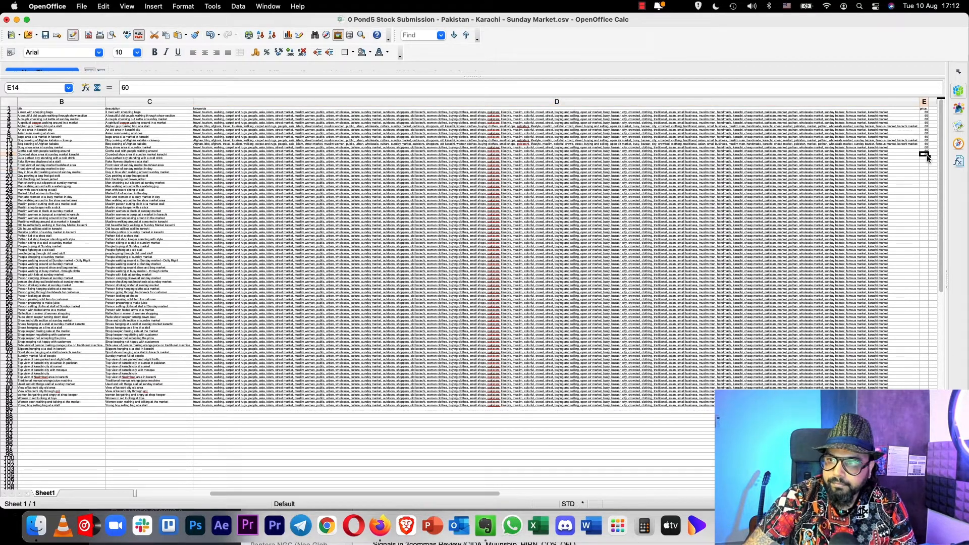
key(Return)
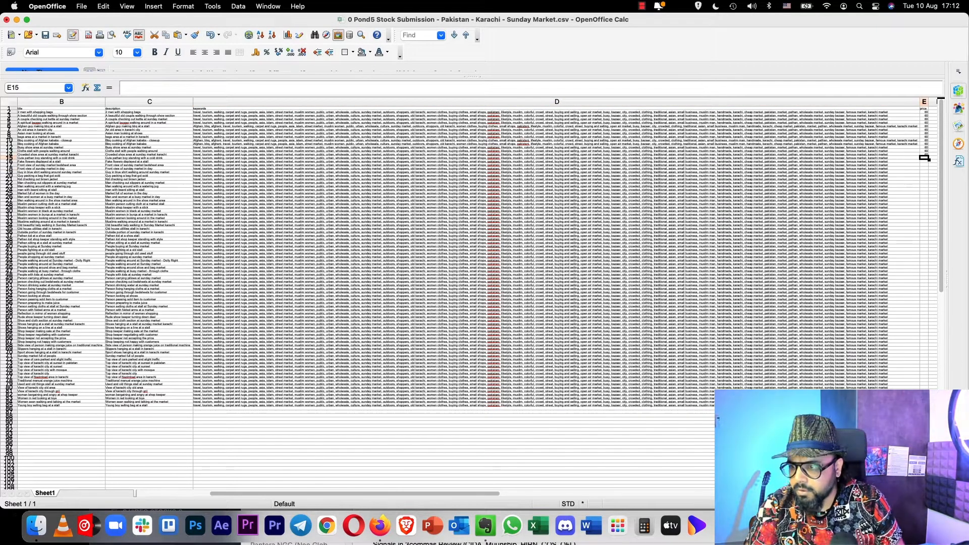
key(ctrl+shift+Down)
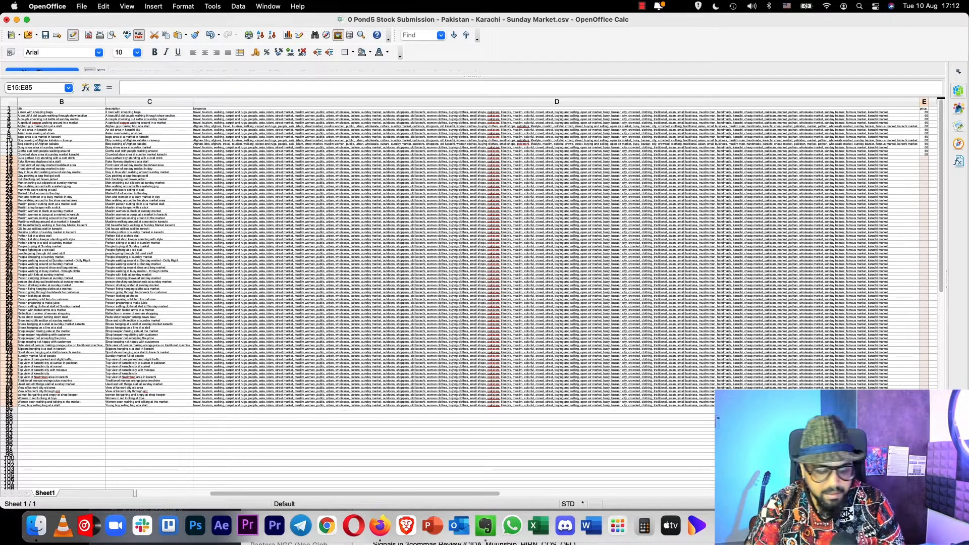
key(ctrl+v)
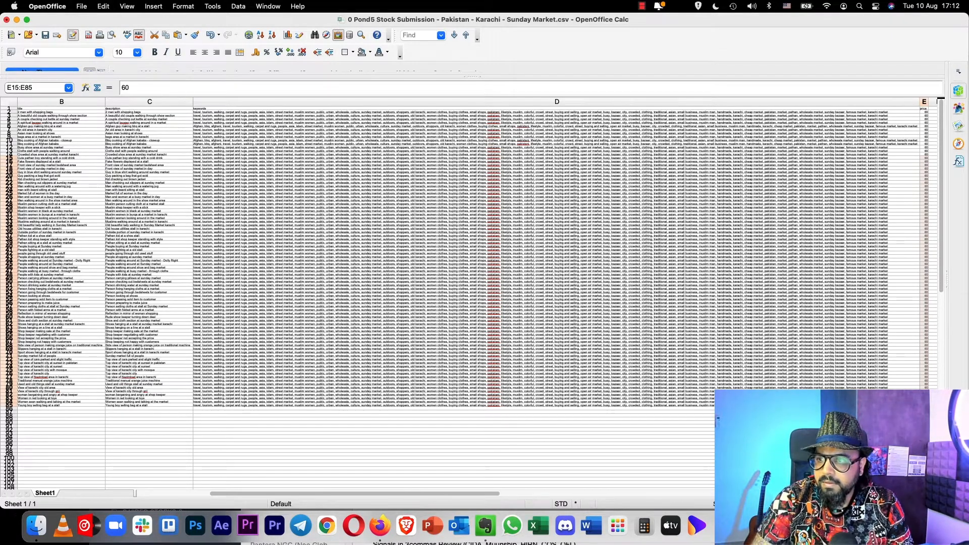
click(925, 406)
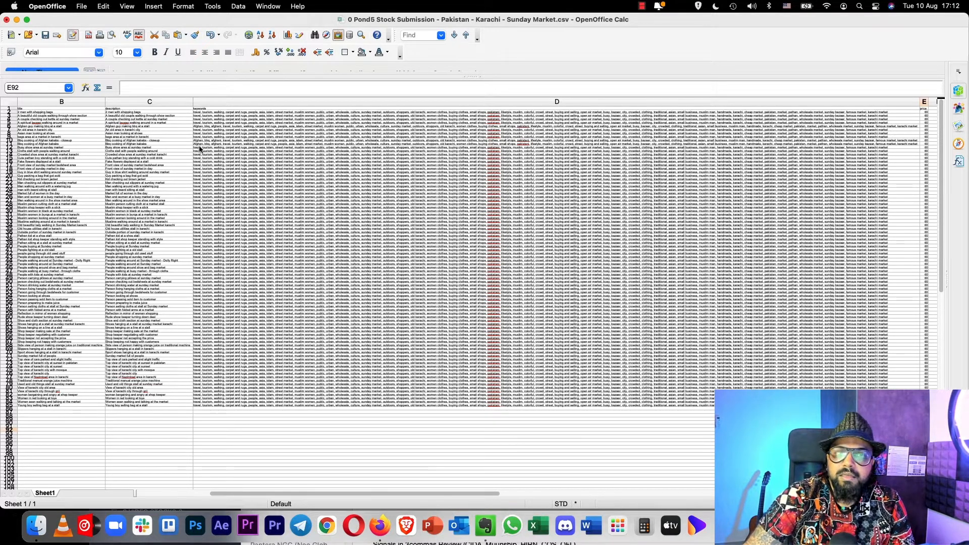
Step: Save the Pond5 Sunday Market sheet, keeping the current CSV format
click(46, 36)
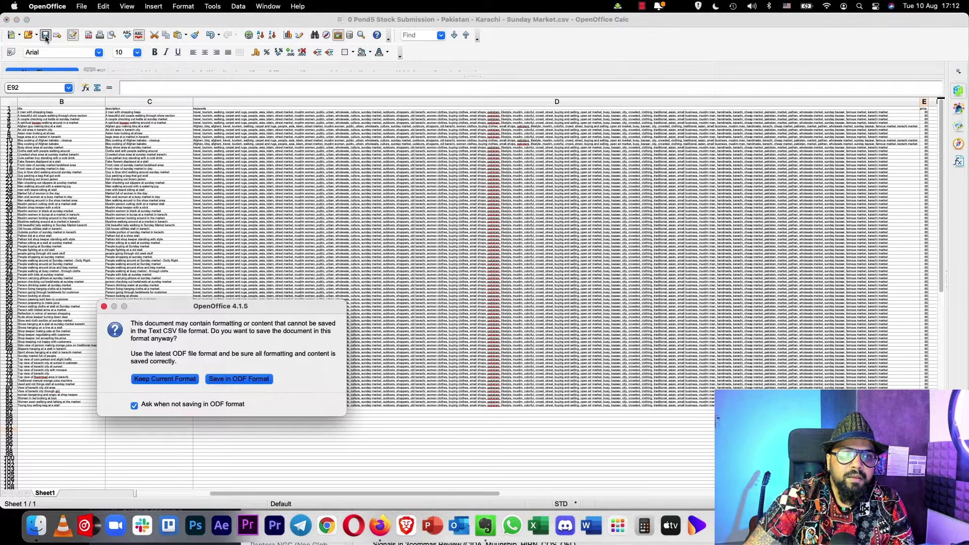
click(169, 382)
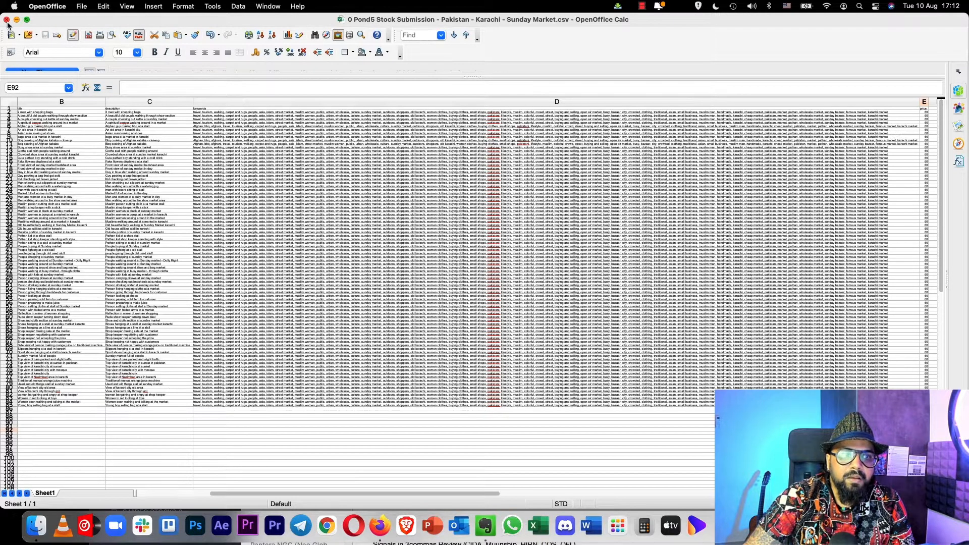